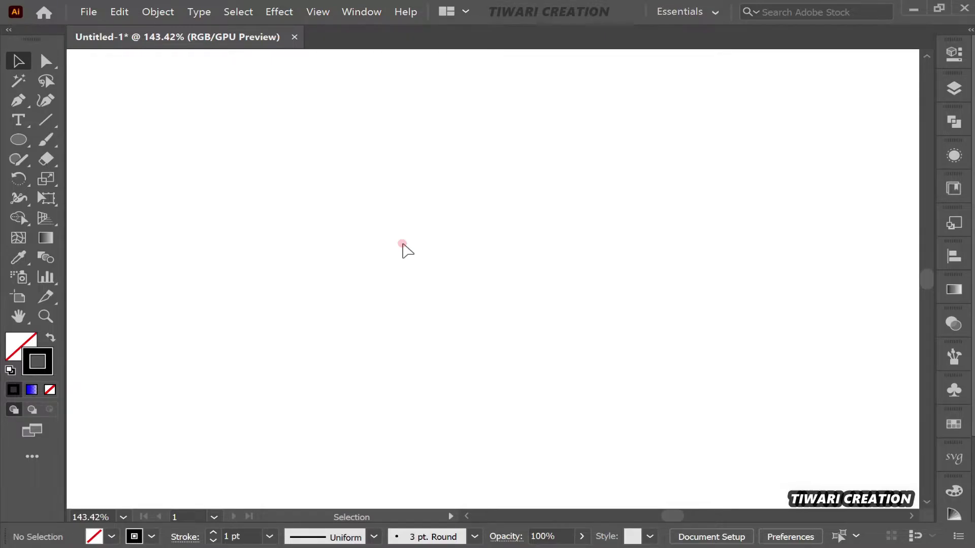
- Type the word TIWARI on the artboard, then enlarge it and centre it on the canvas
key(t)
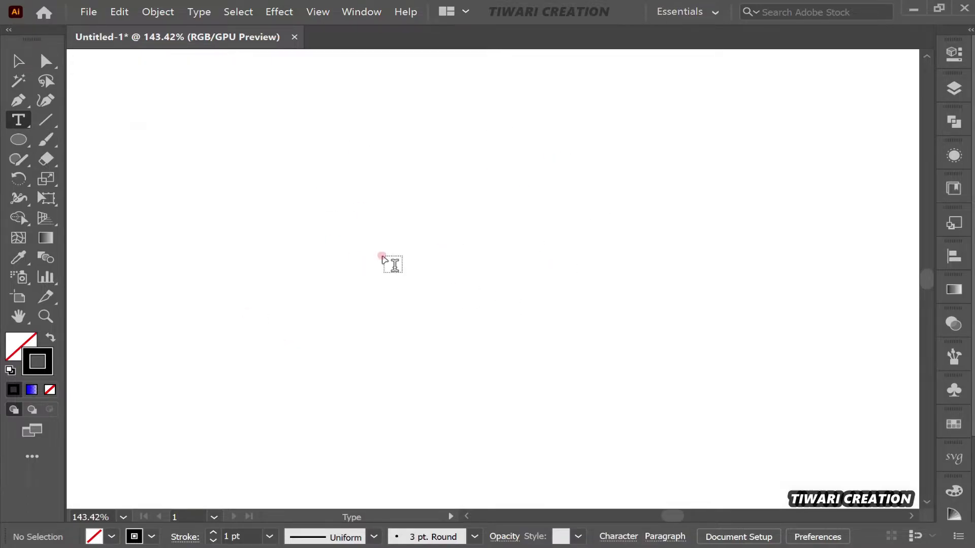
click(412, 218)
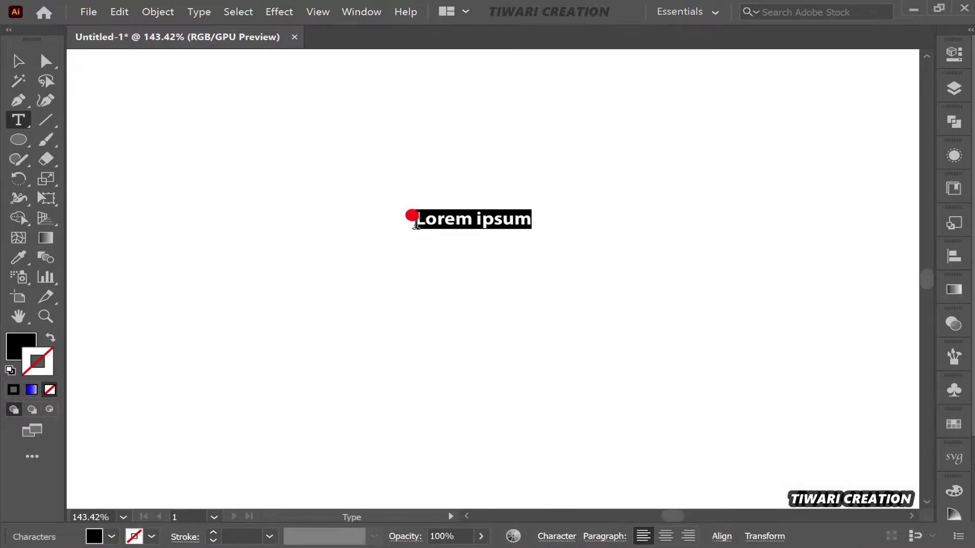
text(TIWARI)
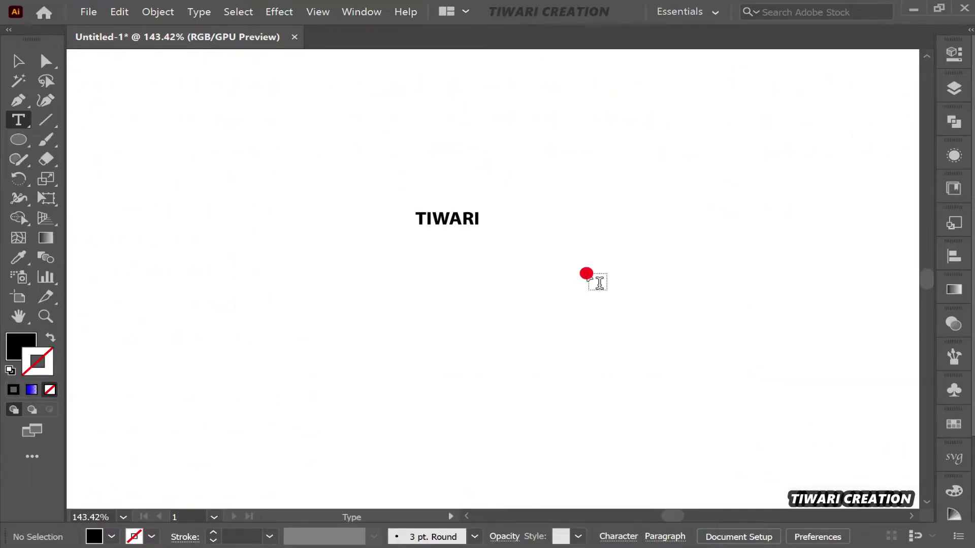
text(v)
drag(382, 179, 592, 252)
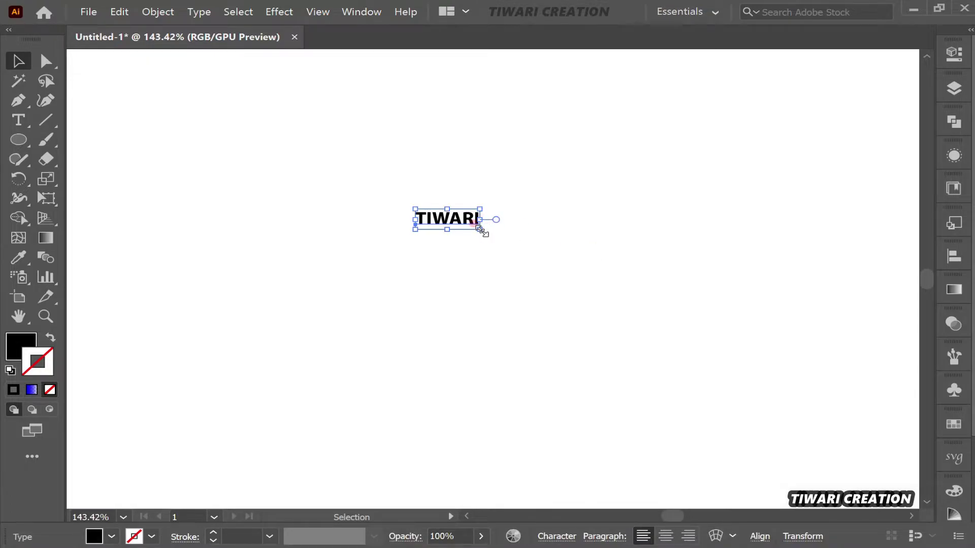
drag(483, 225, 563, 277)
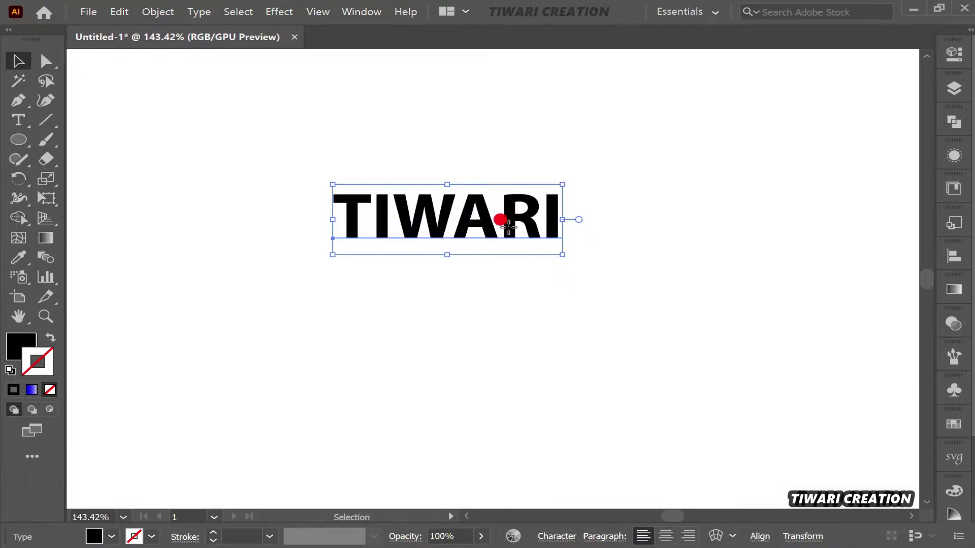
drag(501, 220, 557, 253)
- Convert the TIWARI text to outlined shapes and select the outlined group
click(663, 260)
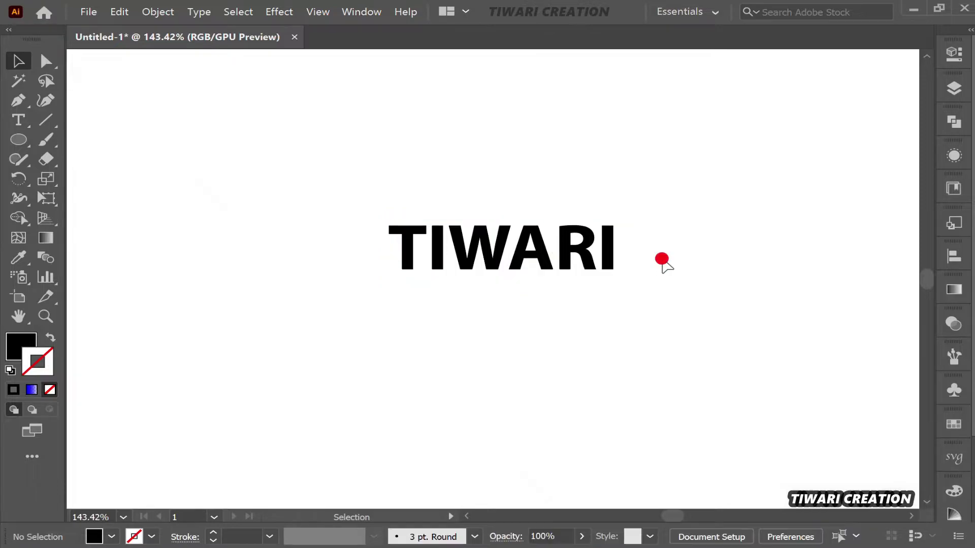
click(585, 251)
right_click(584, 248)
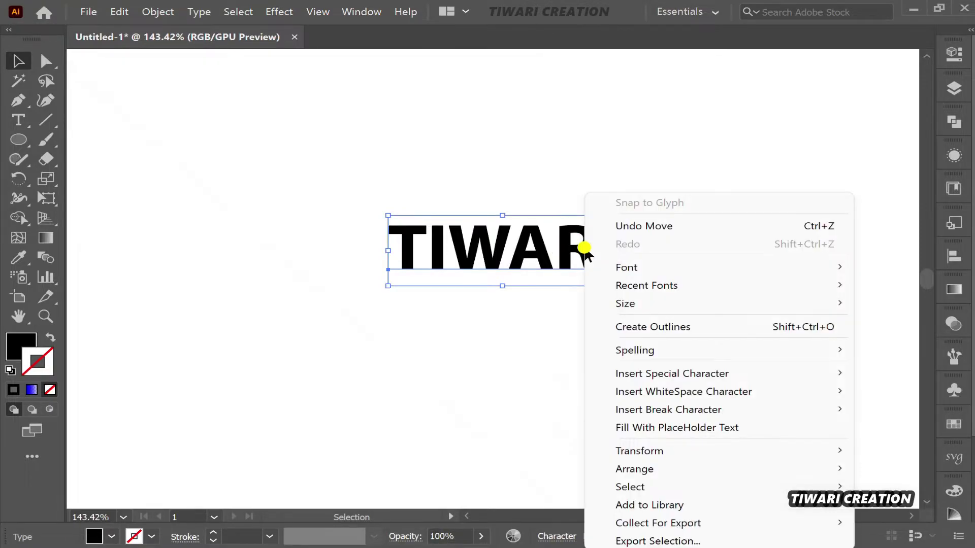
click(671, 327)
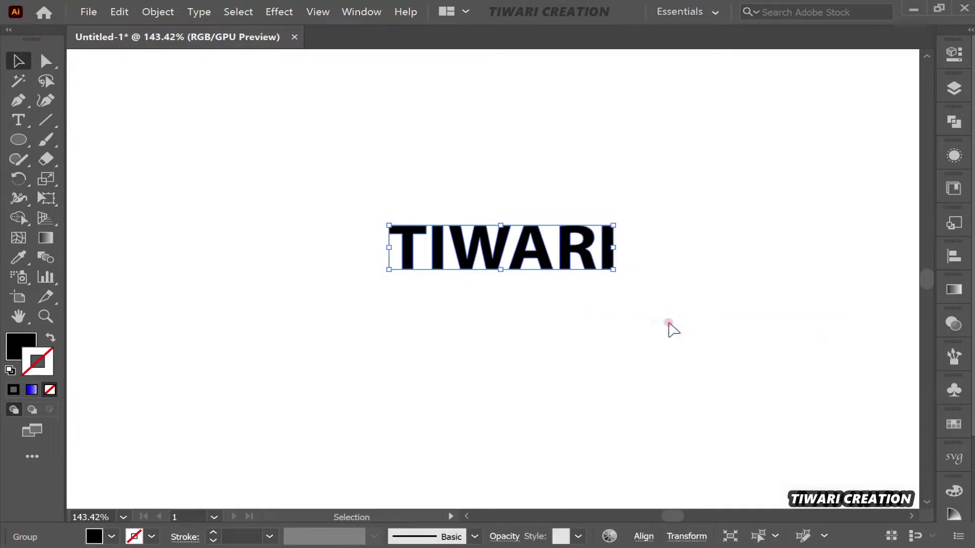
click(549, 304)
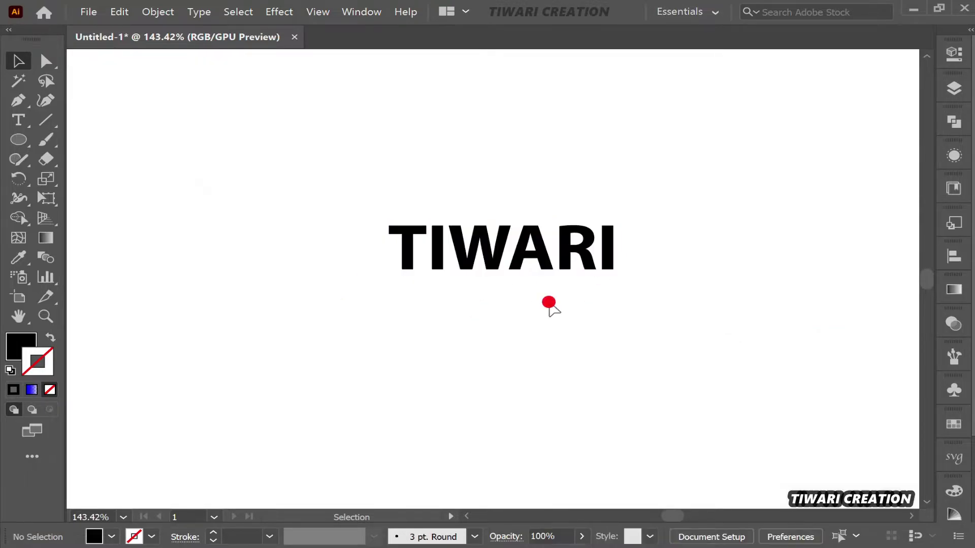
click(445, 237)
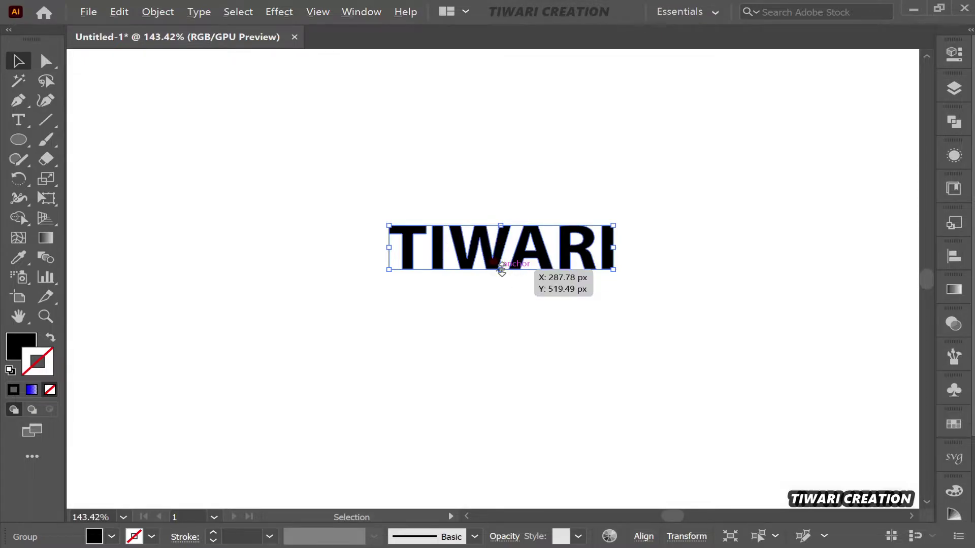
- Stretch the outlined TIWARI letters taller and wider, then reselect the group
drag(501, 269, 502, 277)
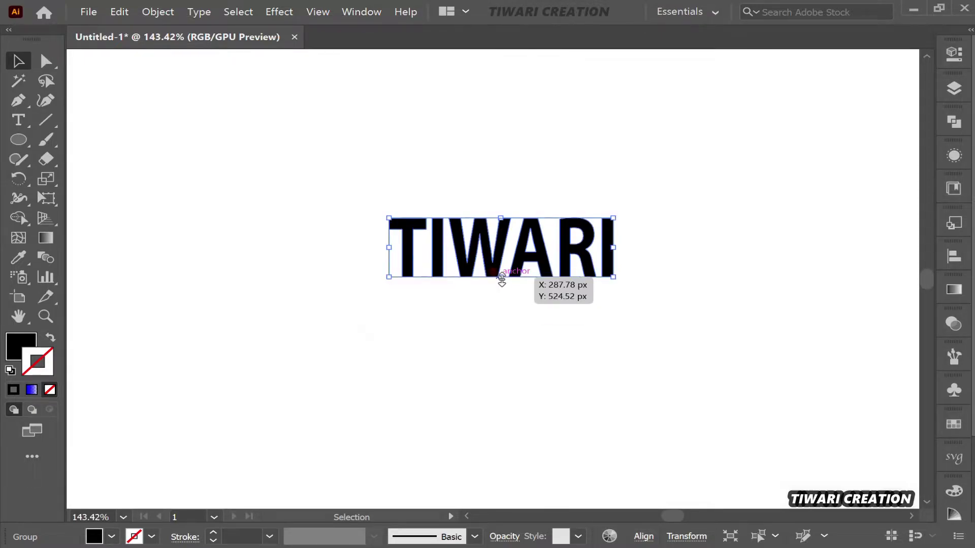
drag(613, 248, 625, 248)
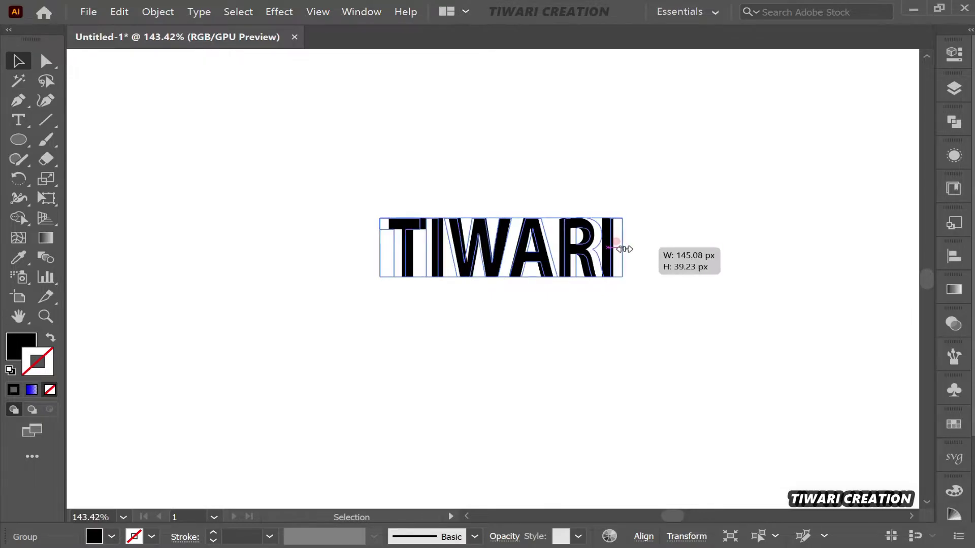
click(660, 250)
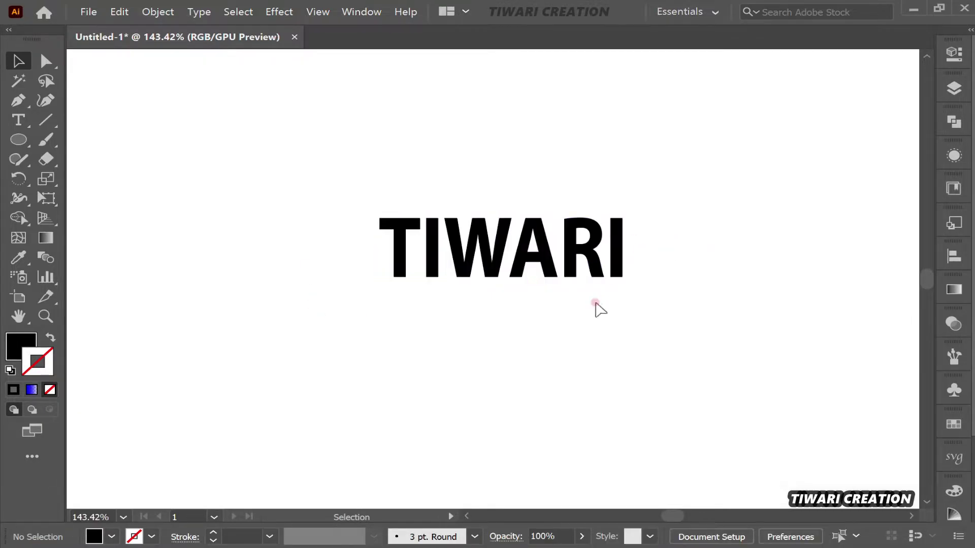
click(525, 296)
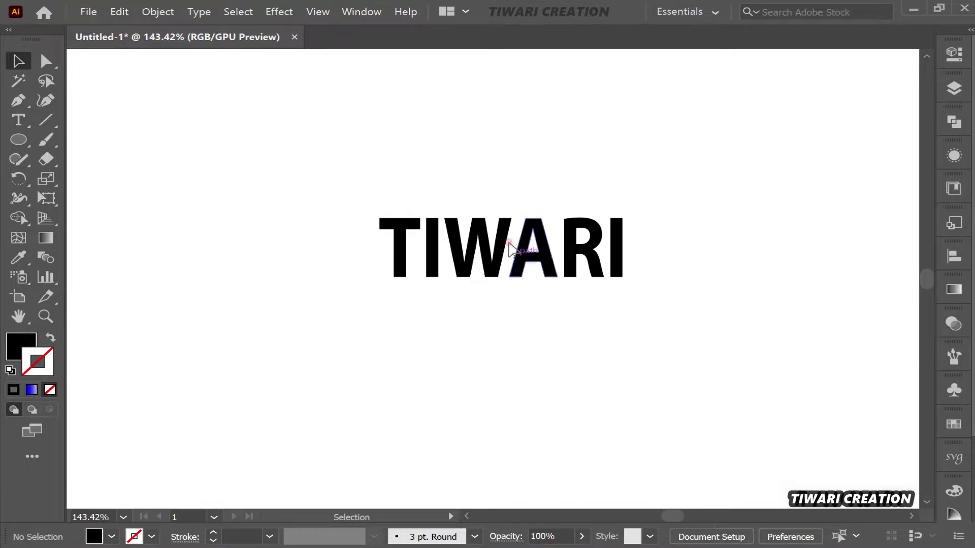
drag(474, 175, 659, 330)
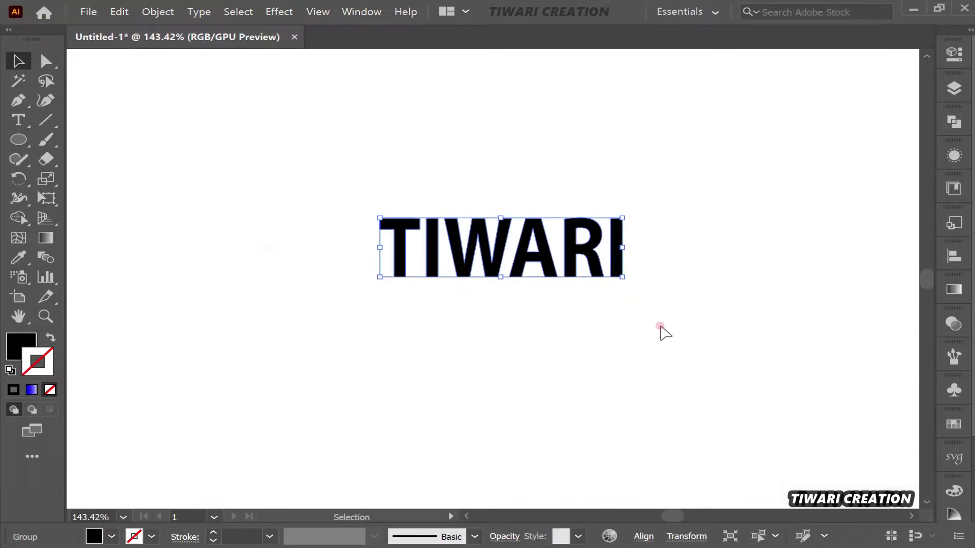
click(686, 285)
drag(600, 258, 598, 260)
click(112, 537)
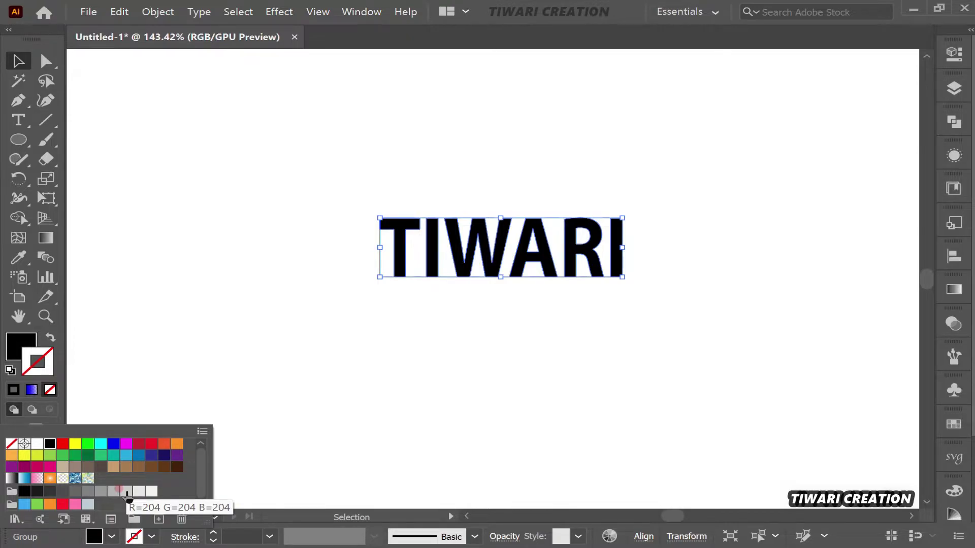
- Fill the large outlined TIWARI with light grey
click(127, 492)
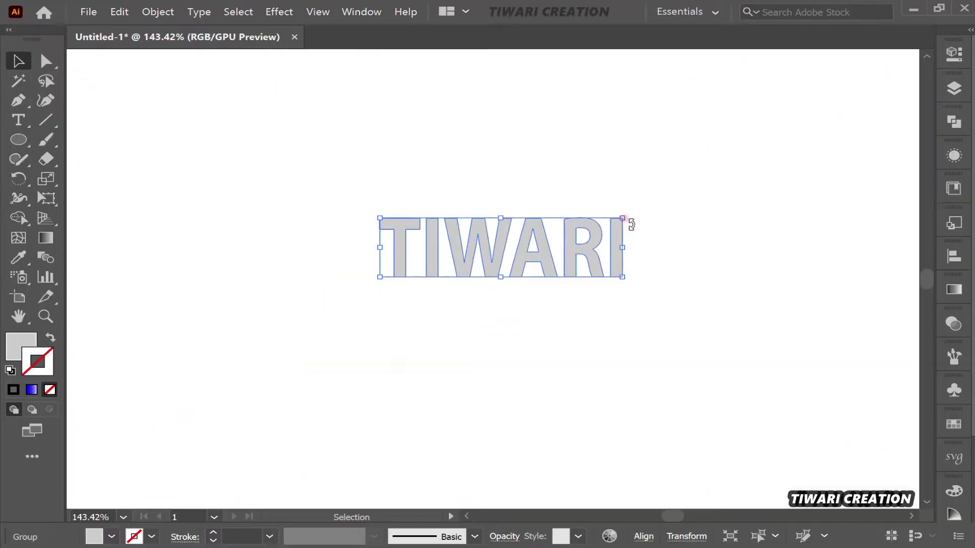
click(662, 222)
click(624, 252)
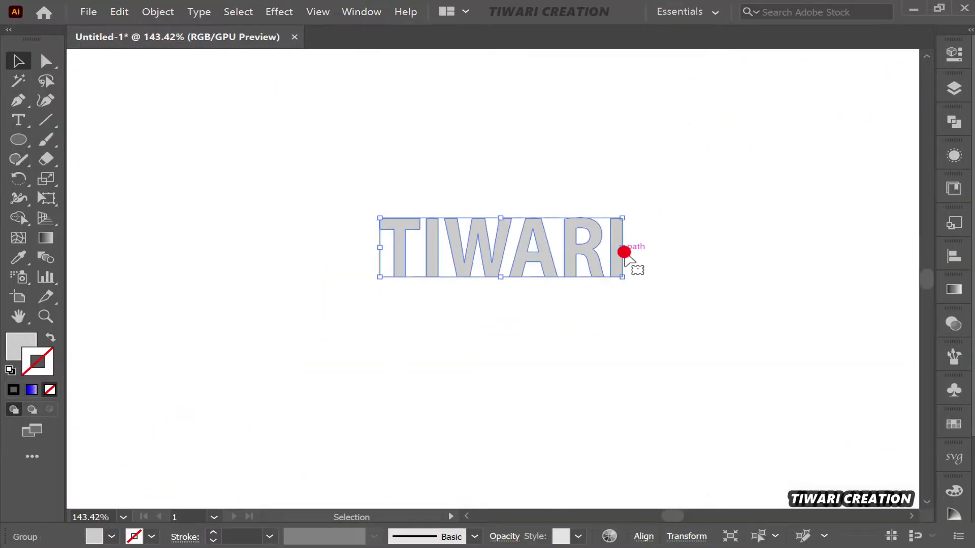
key(a)
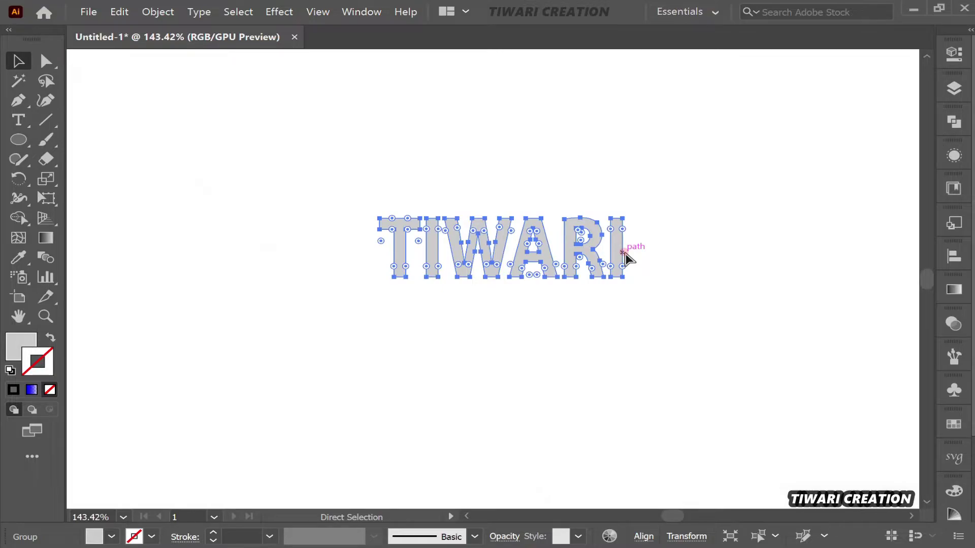
key(ctrl)
click(624, 257)
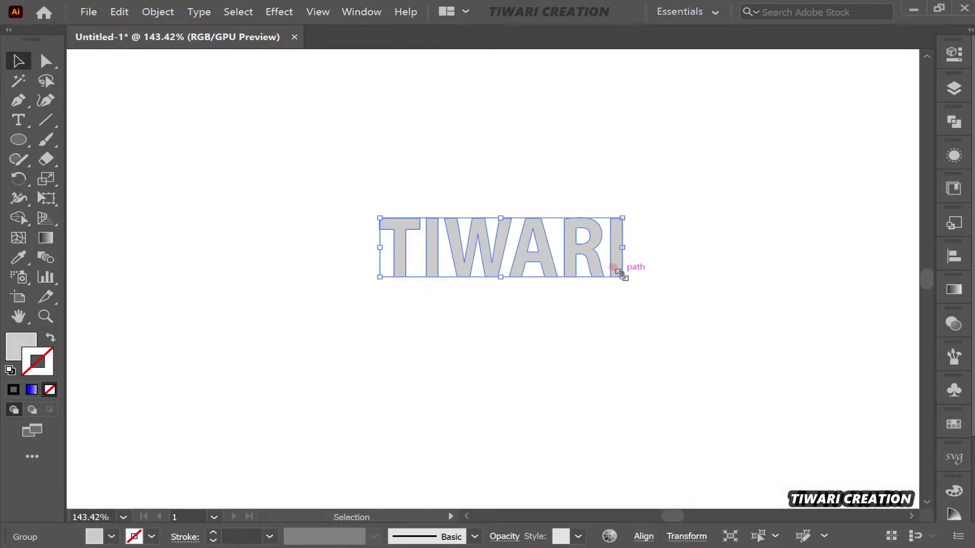
- Place a small copy of TIWARI at the word's centre and fill it black
drag(621, 274, 465, 256)
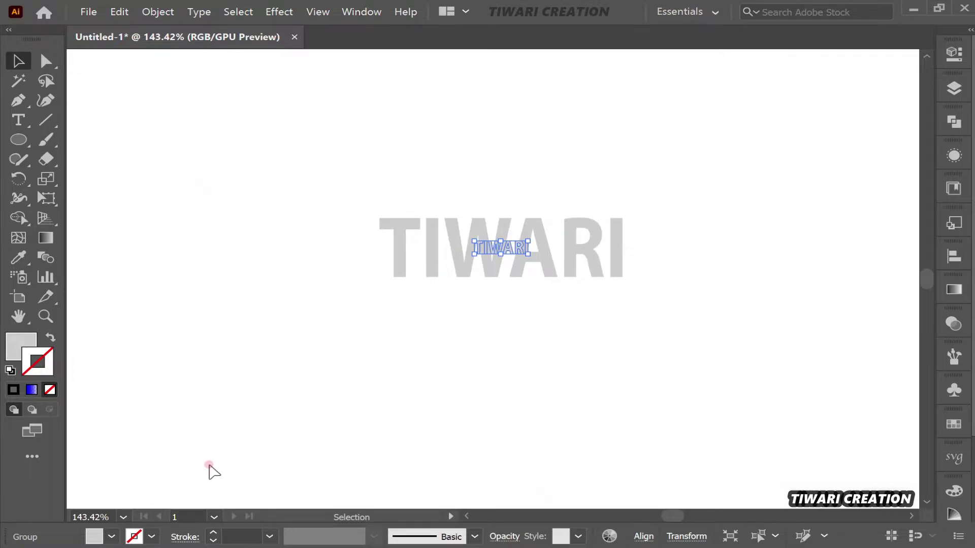
click(111, 536)
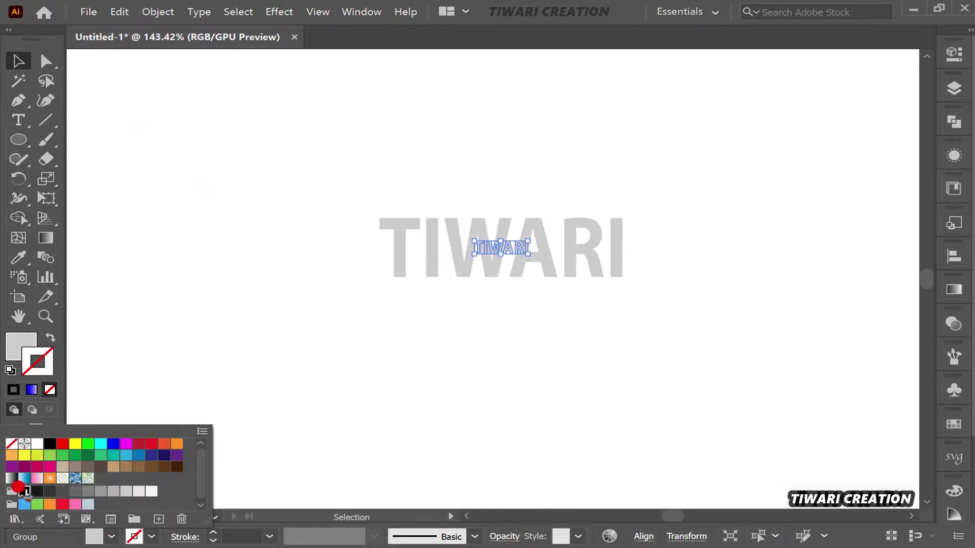
click(24, 491)
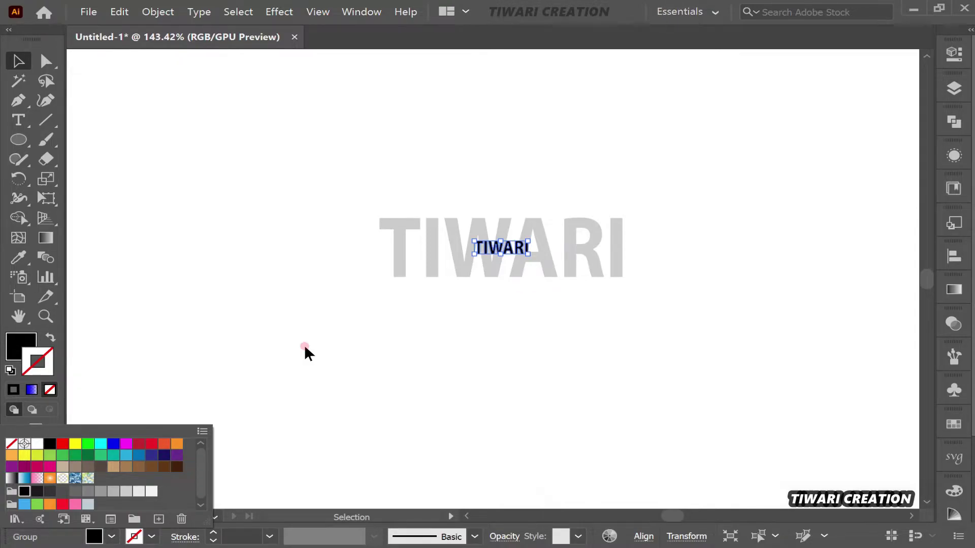
key(ctrl+shift+o)
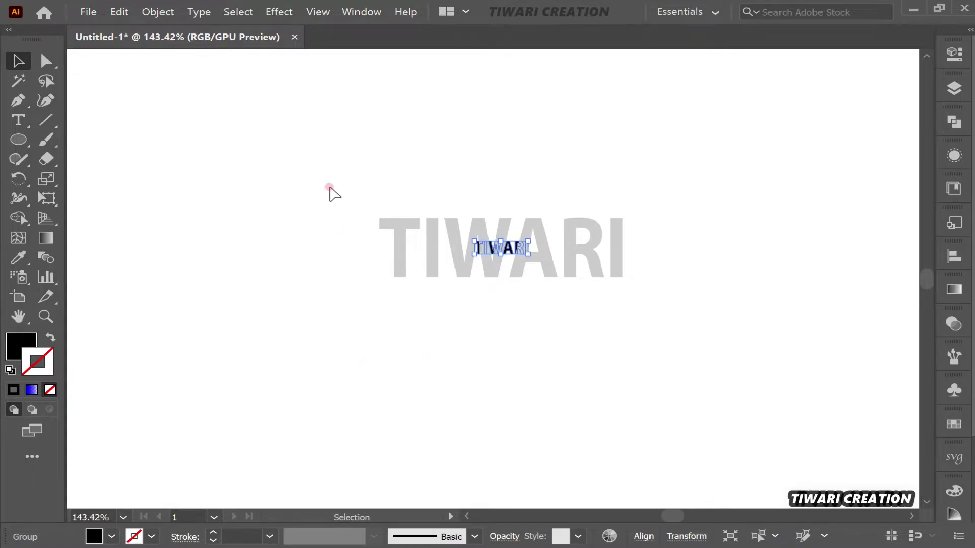
- Blend the large grey and small black TIWARI using 500 specified steps, then deselect
drag(329, 188, 812, 321)
key(a)
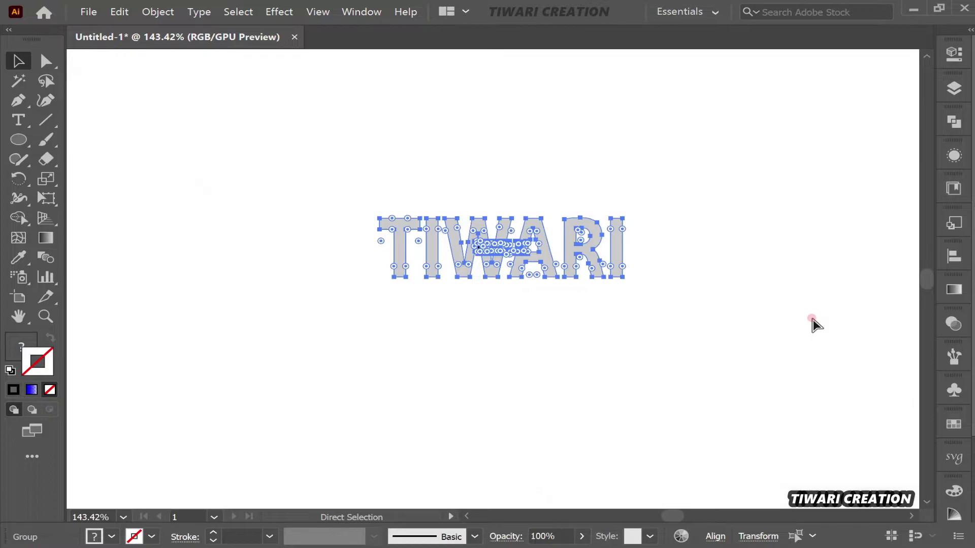
key(ctrl+alt+b)
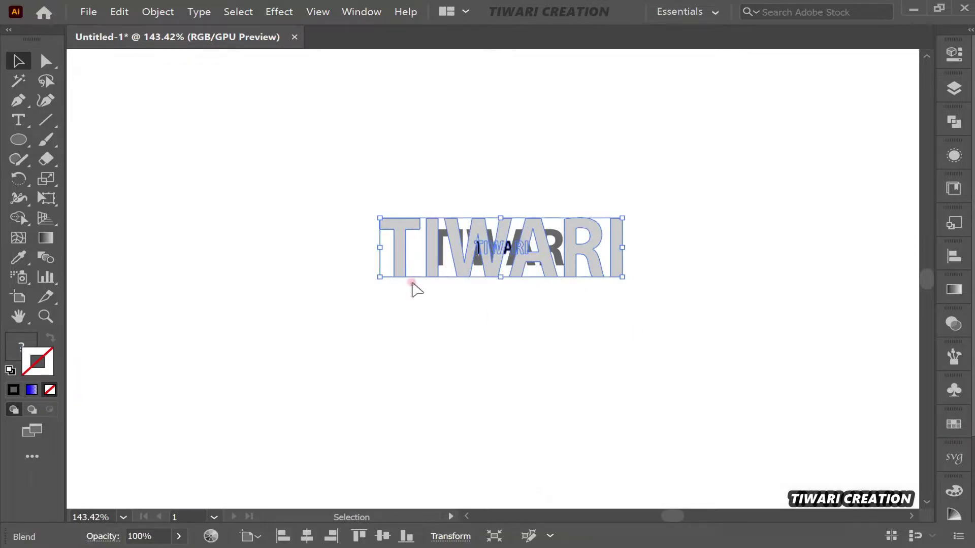
double_click(46, 258)
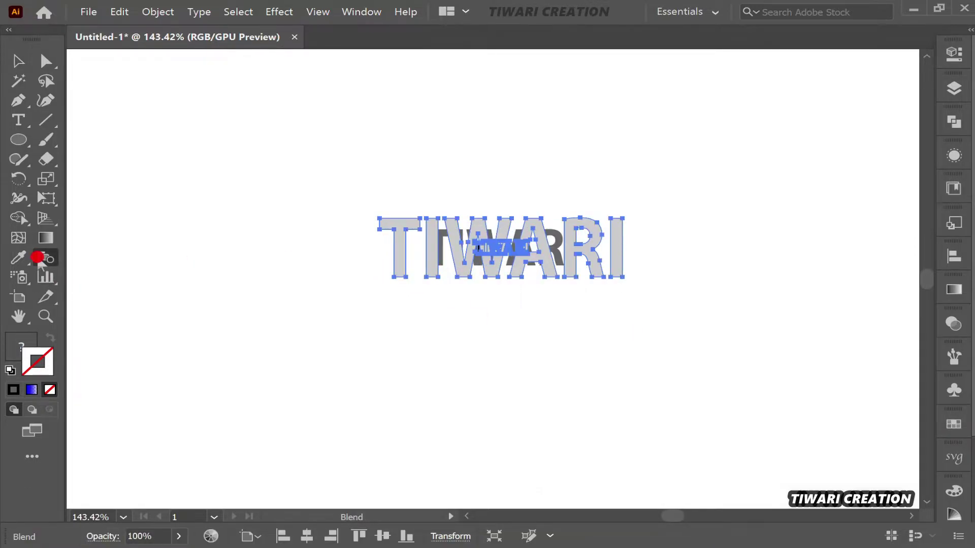
click(523, 452)
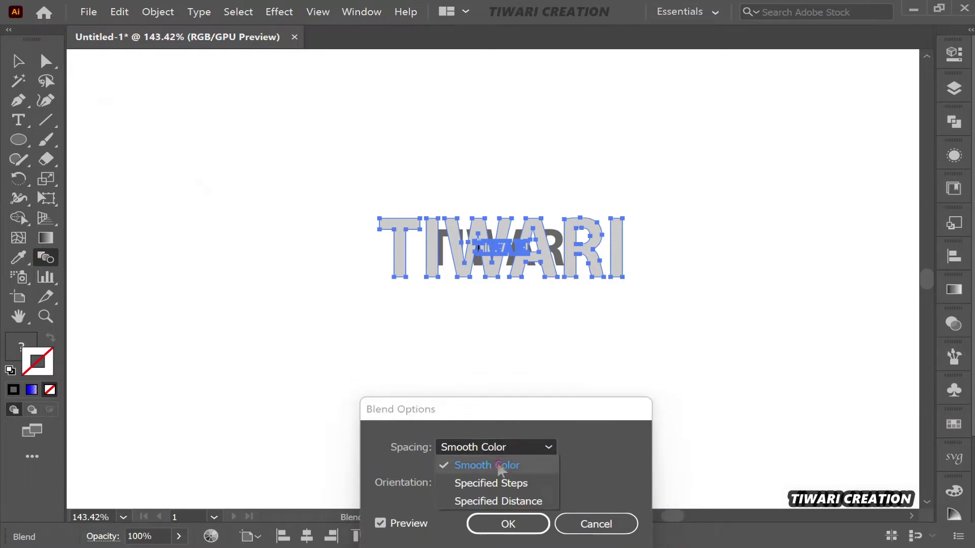
click(482, 483)
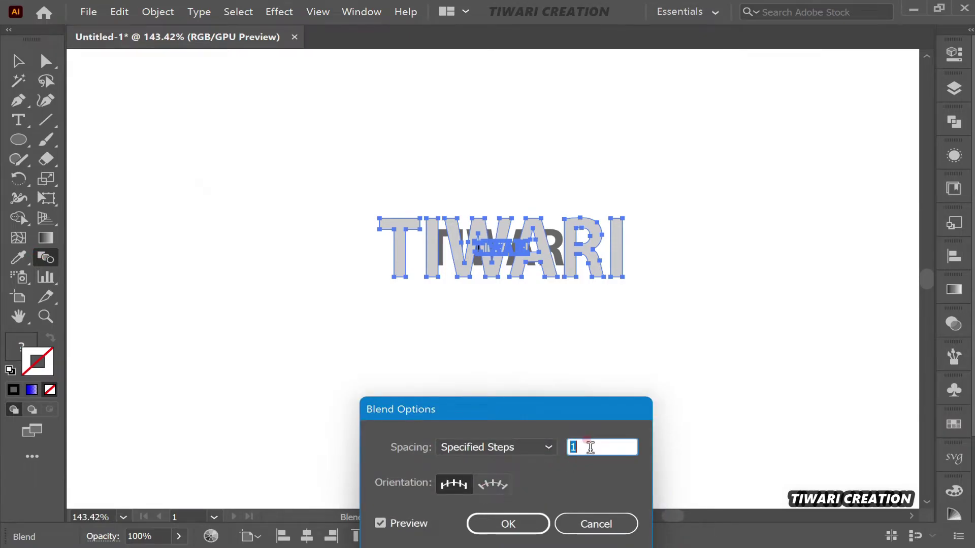
text(500)
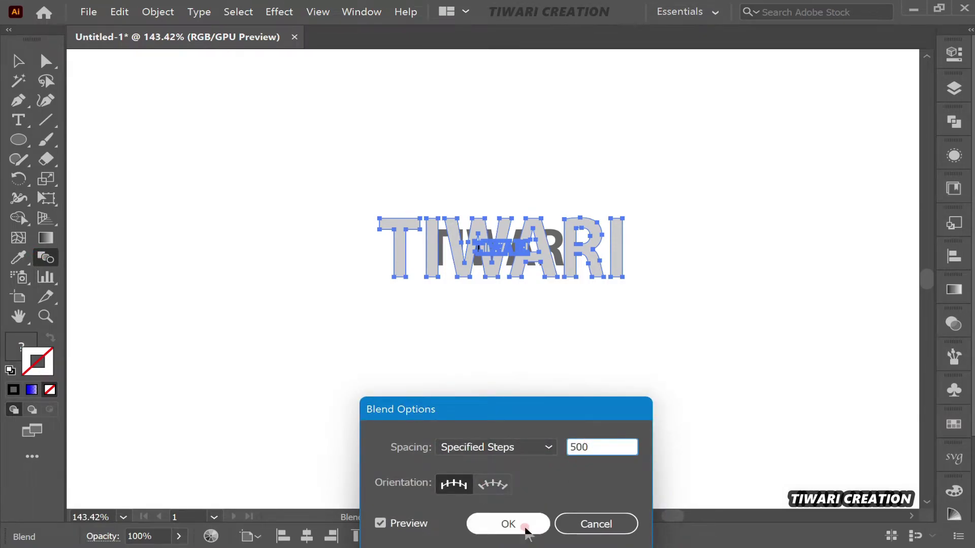
click(525, 526)
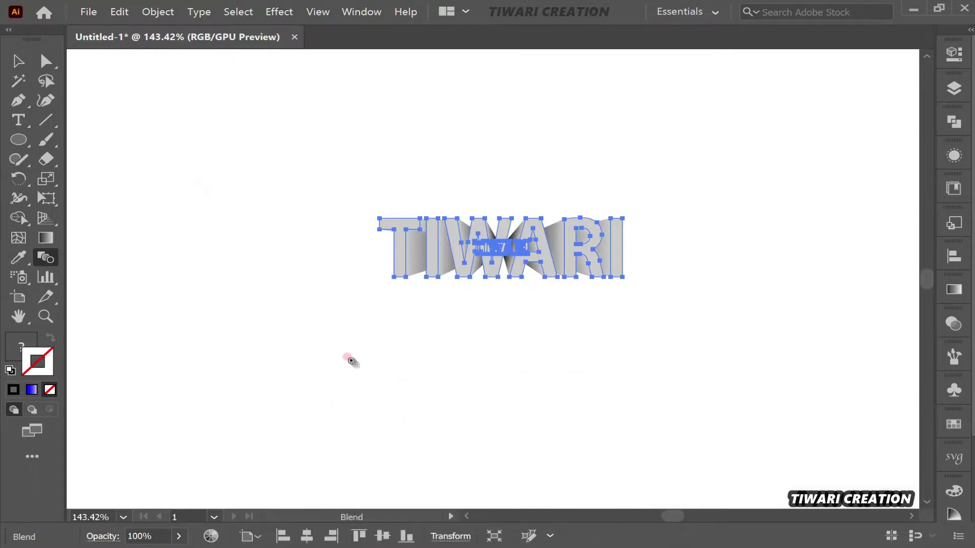
key(v)
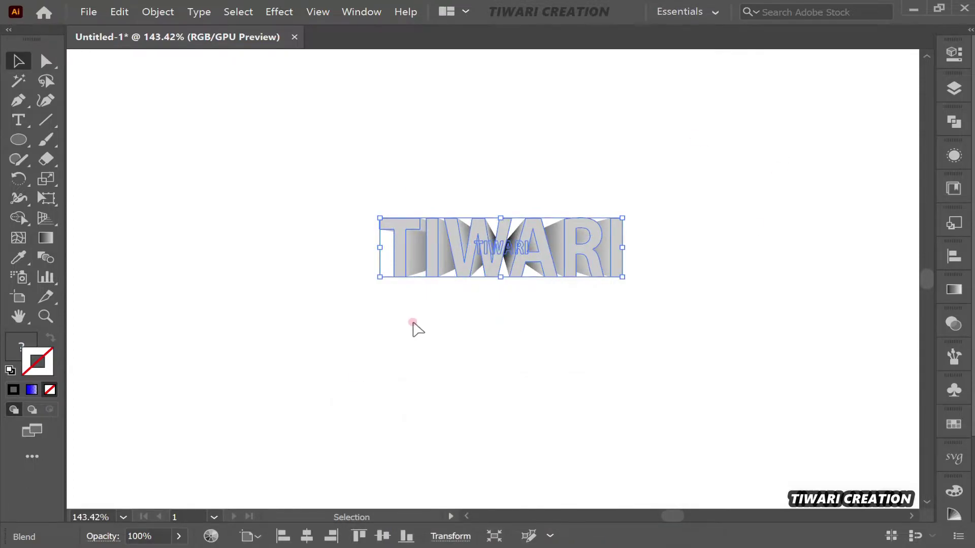
click(412, 324)
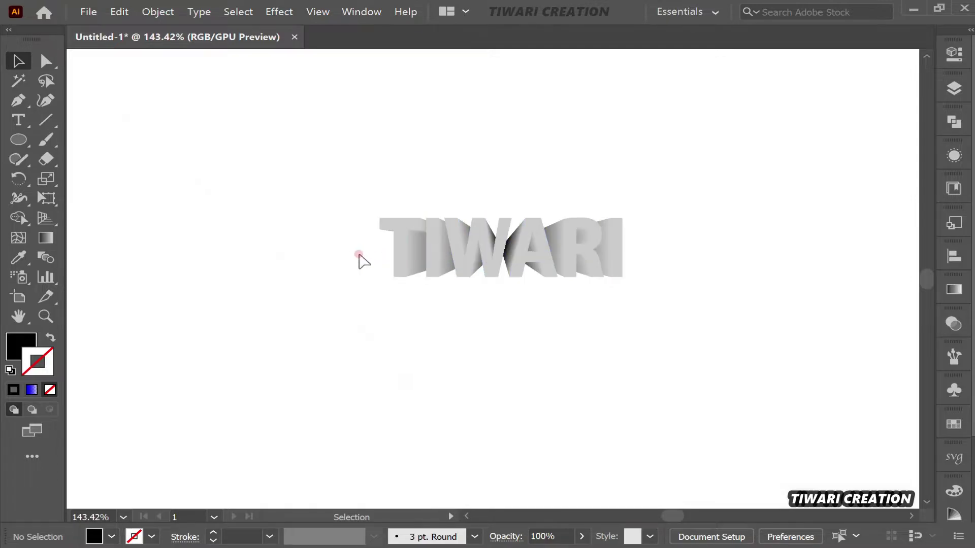
- Select the TIWARI blend group and apply a gradient to its stroke
drag(314, 182, 742, 336)
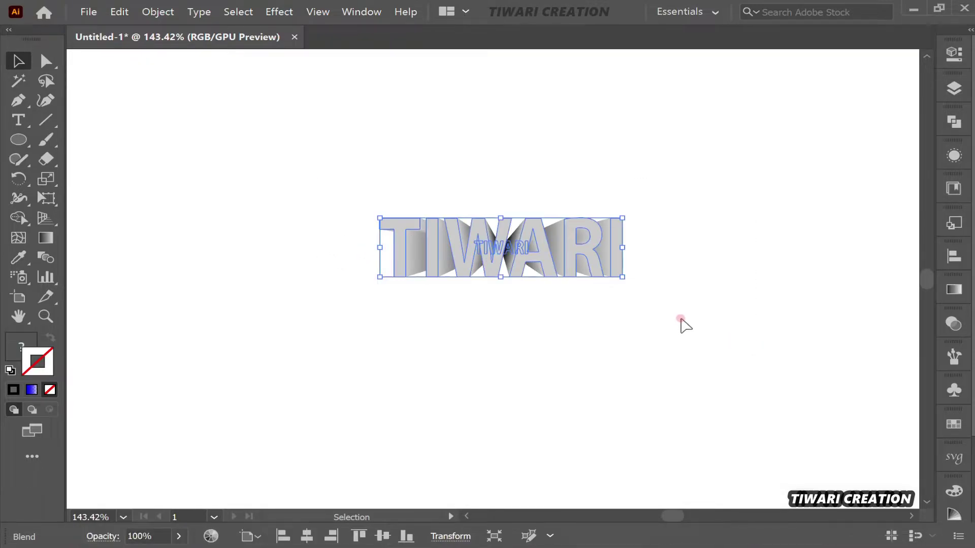
click(661, 304)
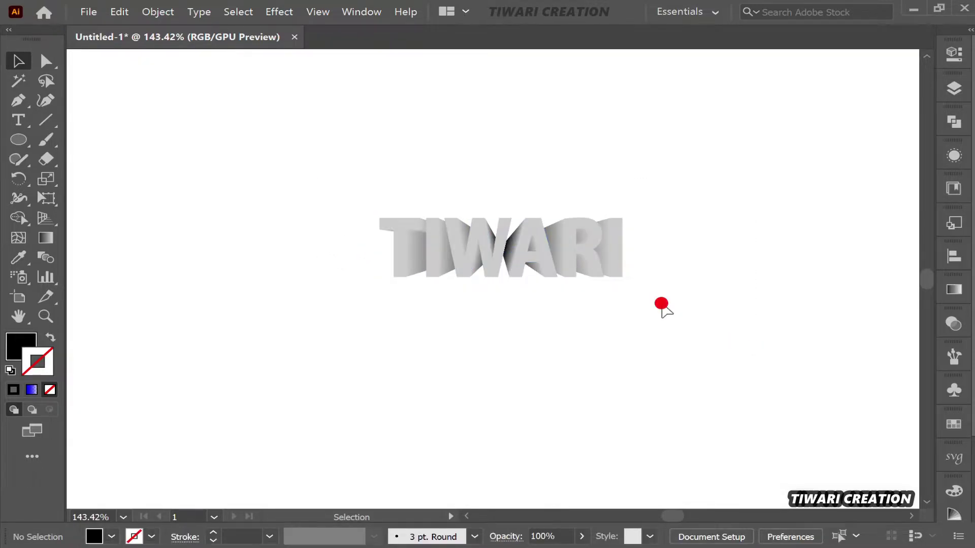
double_click(601, 268)
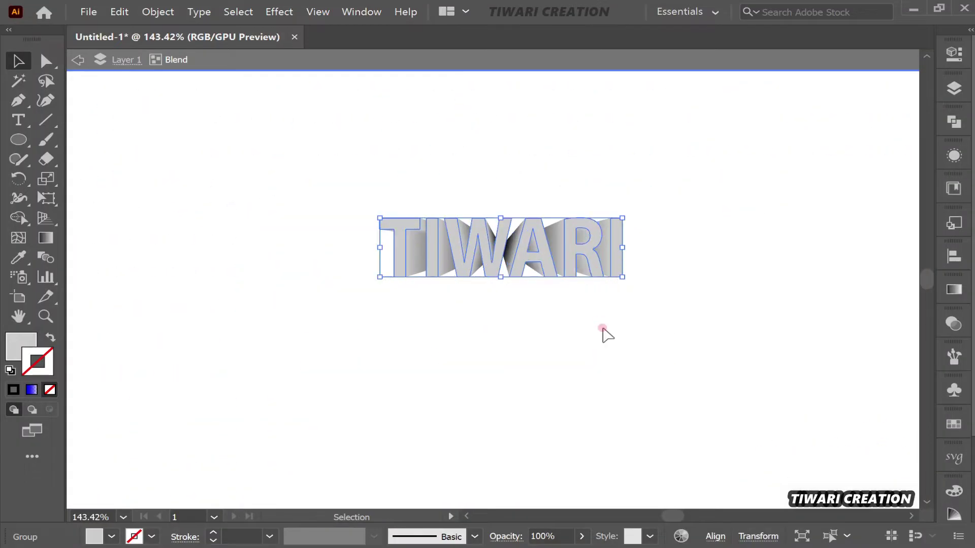
double_click(603, 330)
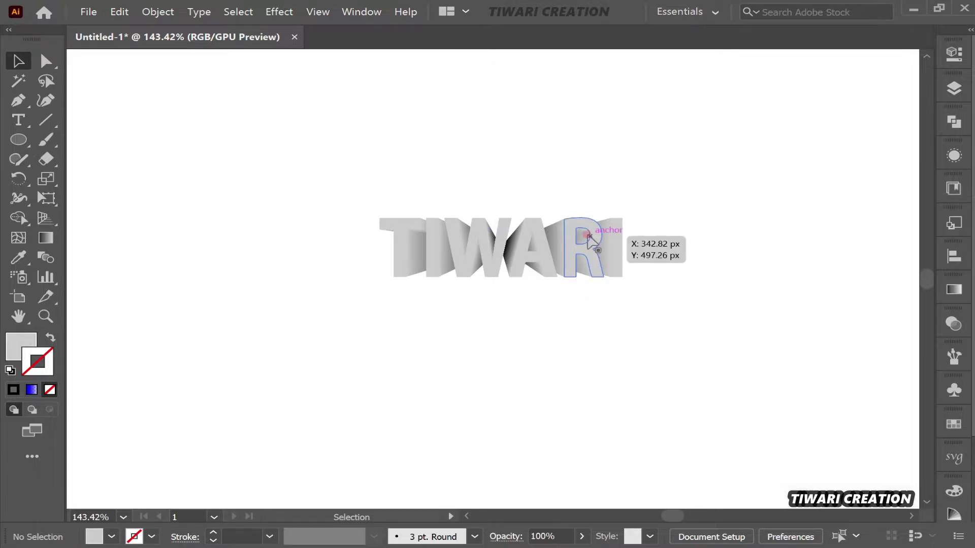
click(589, 237)
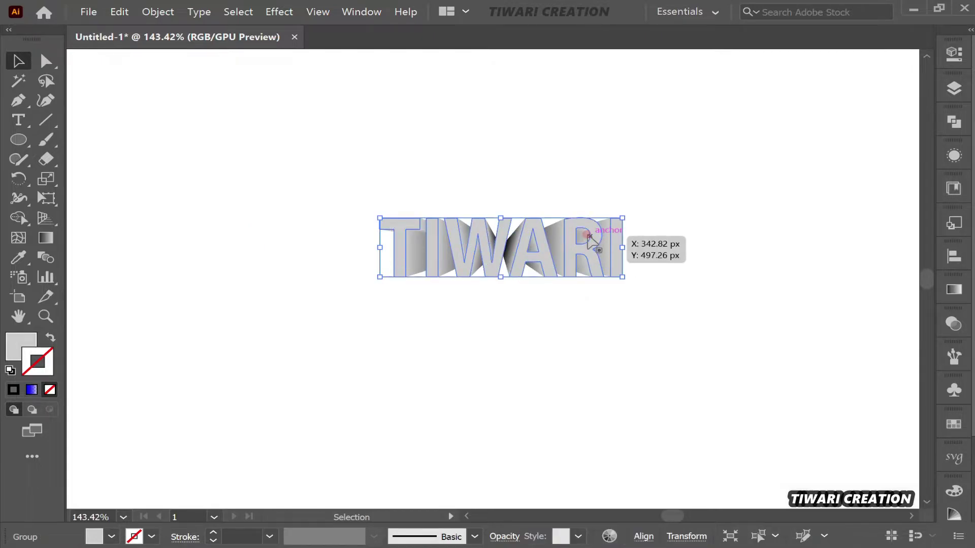
click(957, 292)
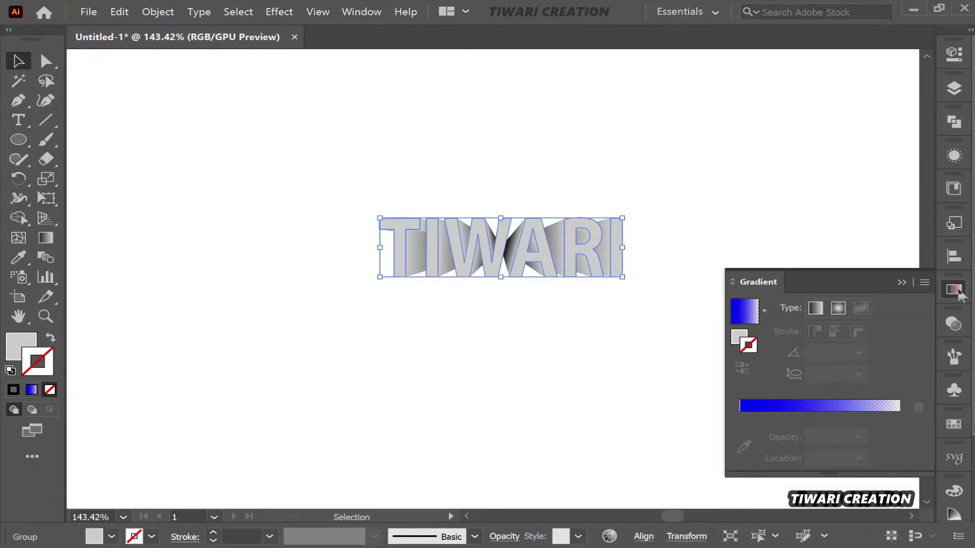
click(771, 405)
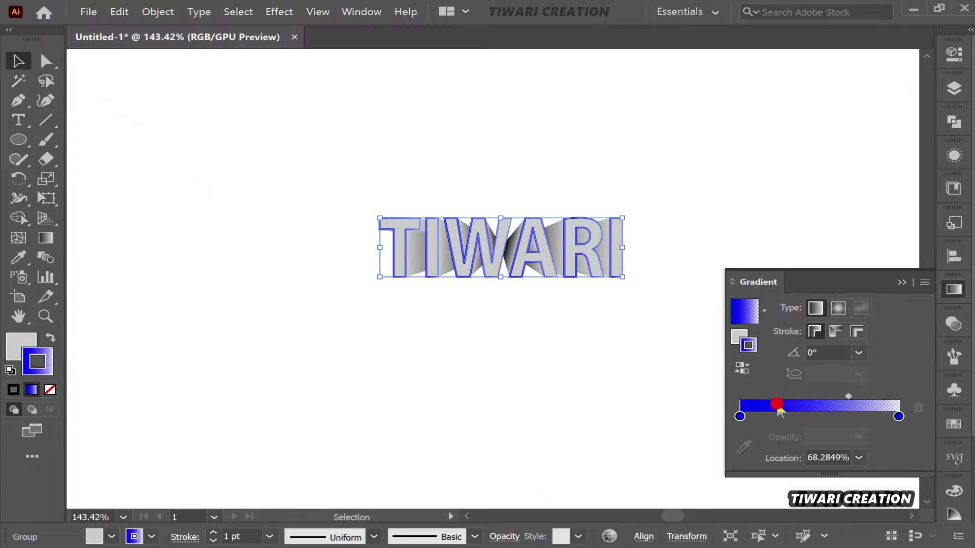
- Set both gradient stops to light grey swatches, with the right stop at 100% opacity
click(739, 417)
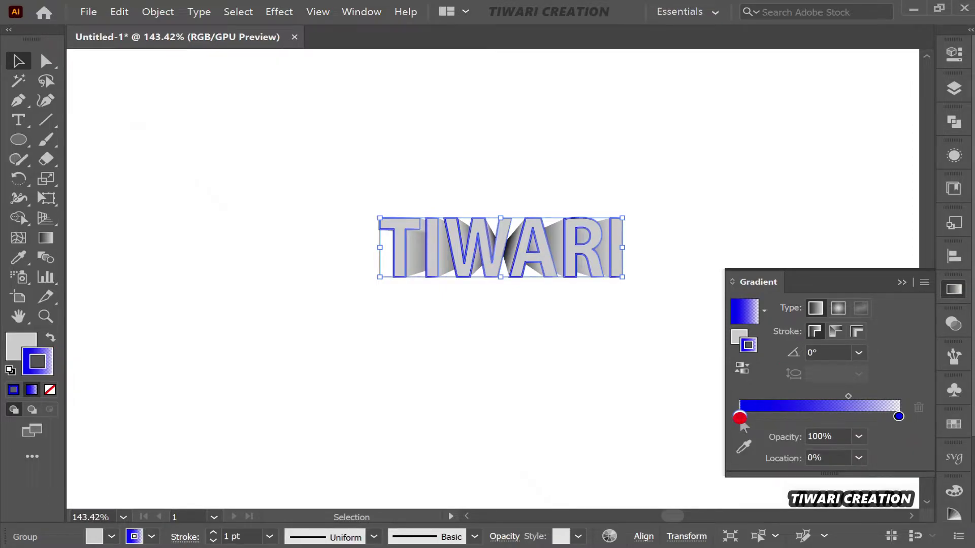
double_click(740, 417)
click(791, 273)
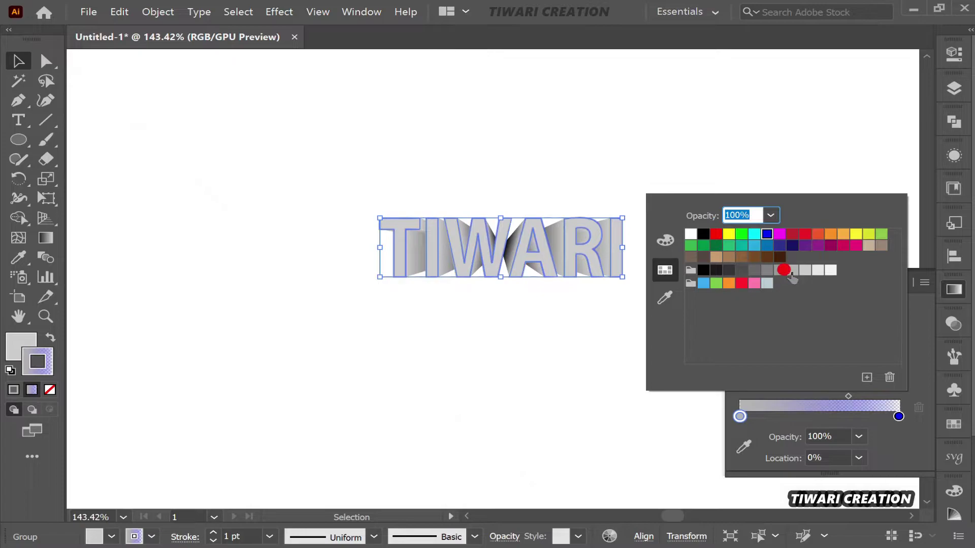
click(898, 416)
double_click(898, 416)
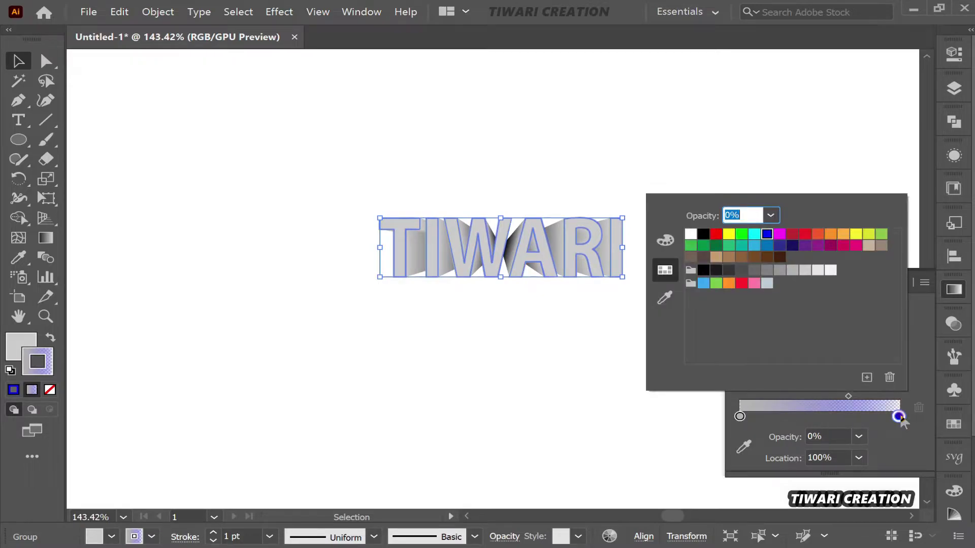
click(818, 269)
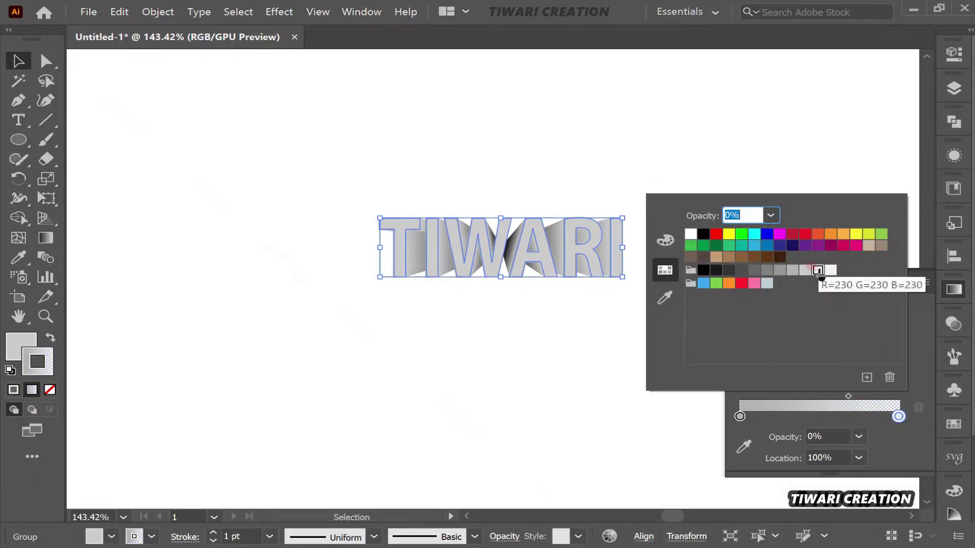
click(862, 436)
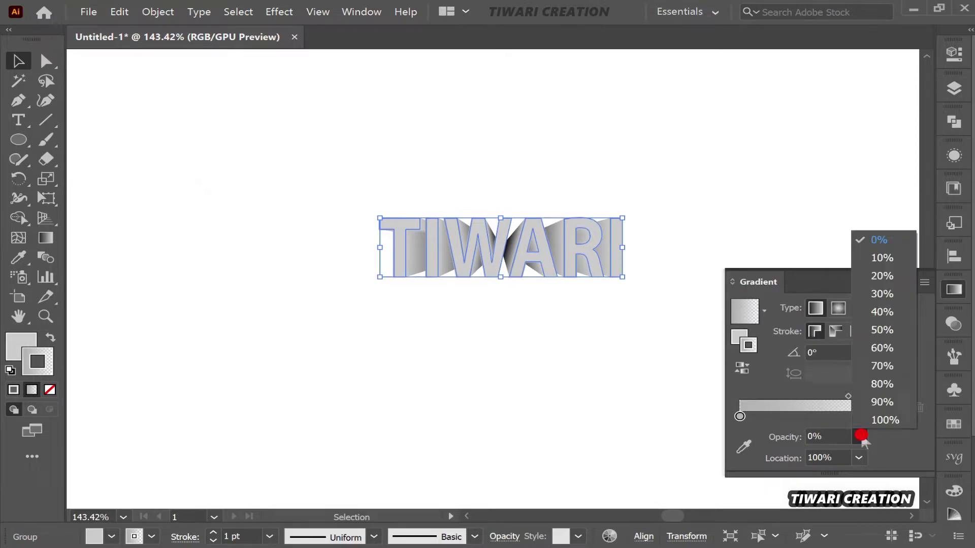
click(884, 420)
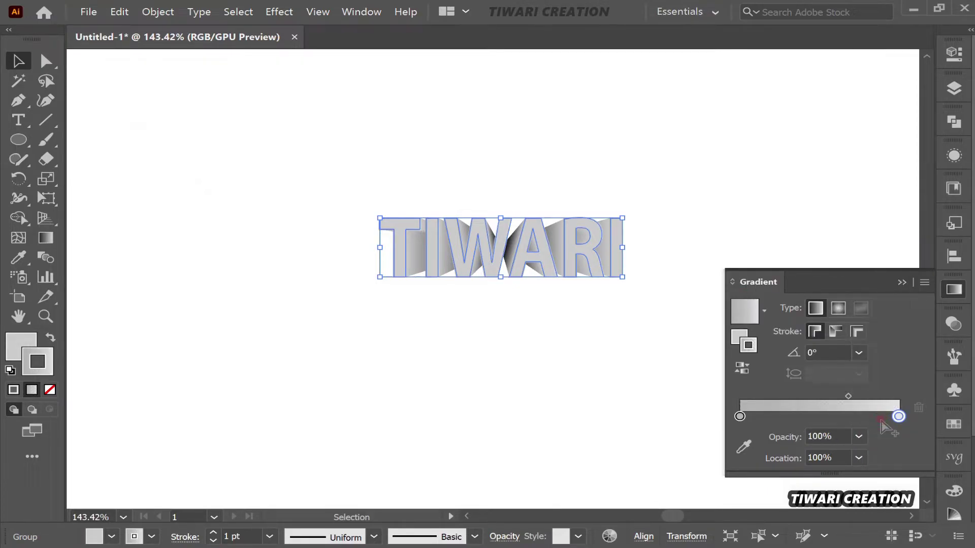
click(739, 417)
- Toggle between fill and stroke in the Gradient panel, then reselect the TIWARI group
click(744, 336)
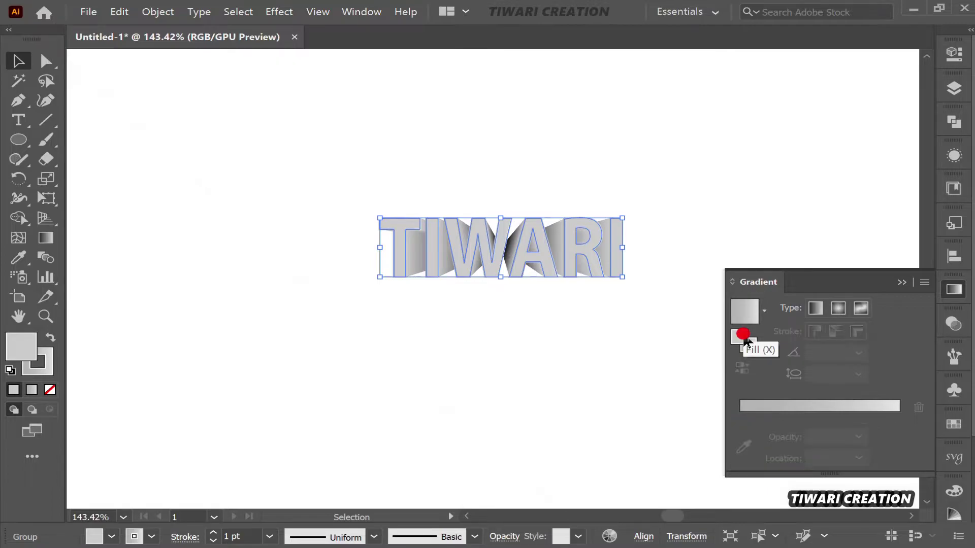
click(754, 345)
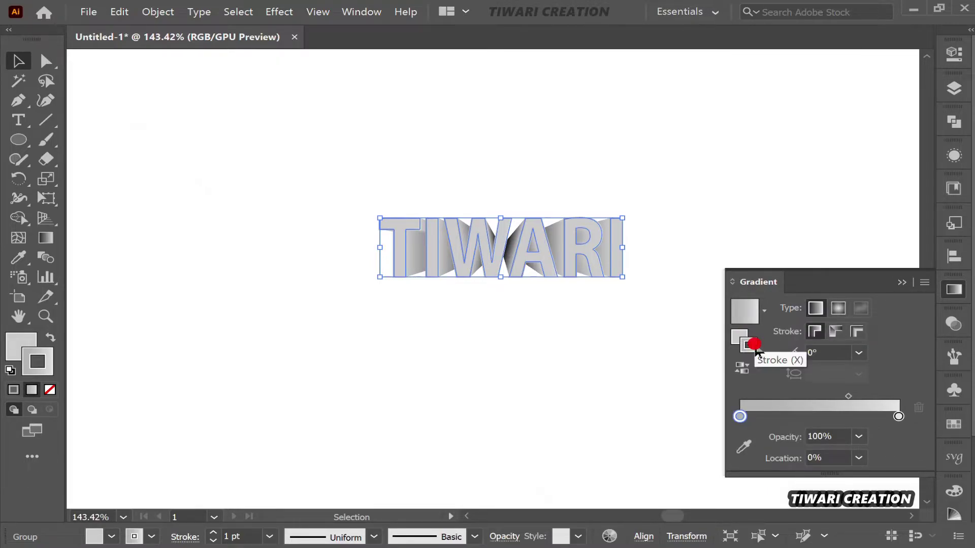
click(754, 344)
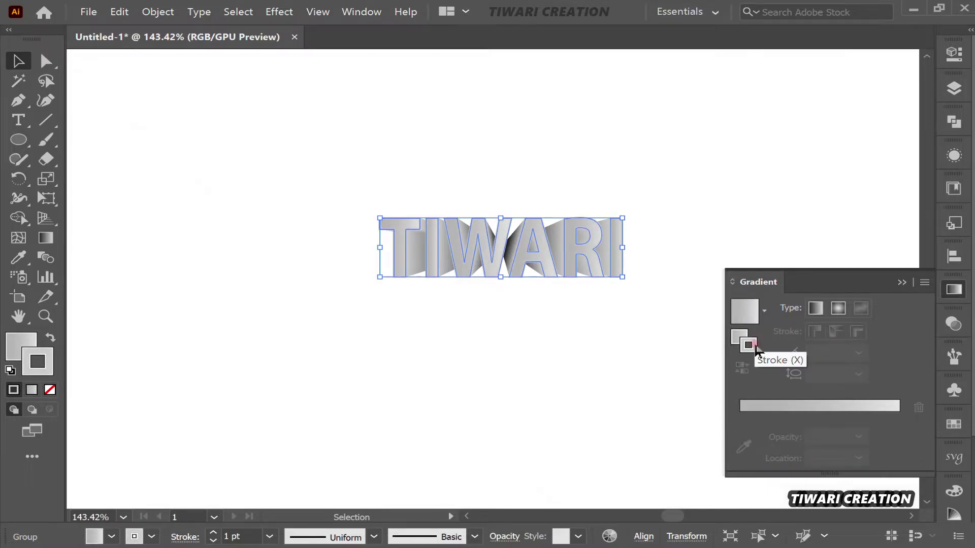
click(549, 364)
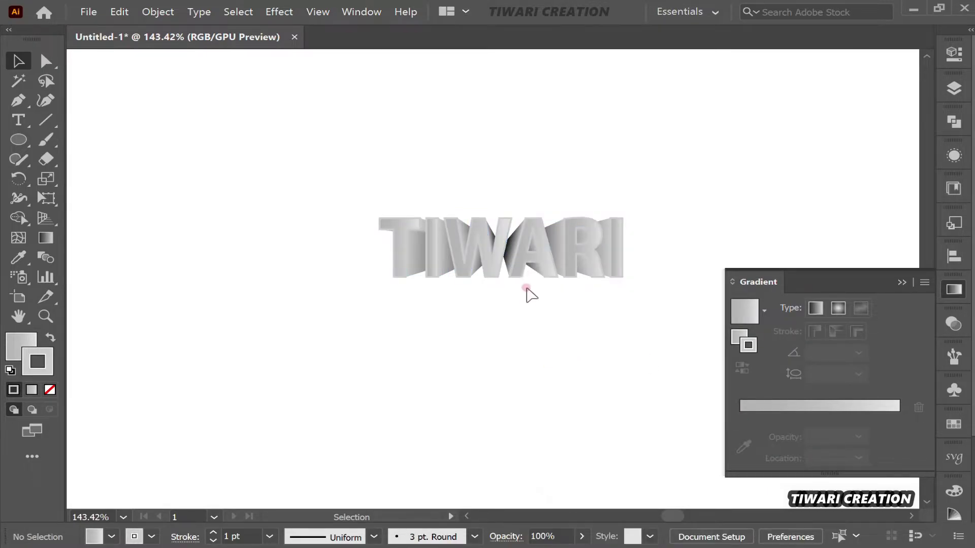
click(546, 260)
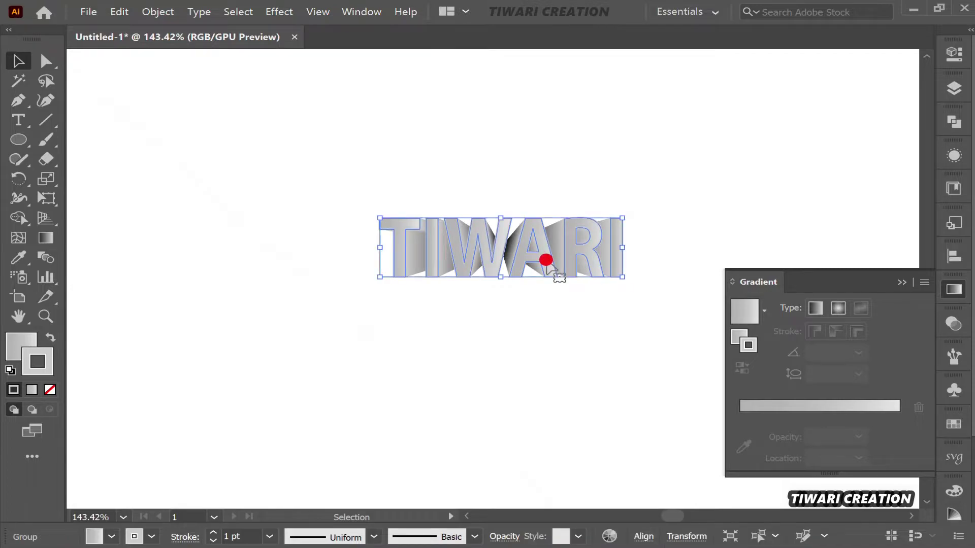
- Set the TIWARI group's stroke to None so only its gradient fill remains
click(213, 541)
click(383, 392)
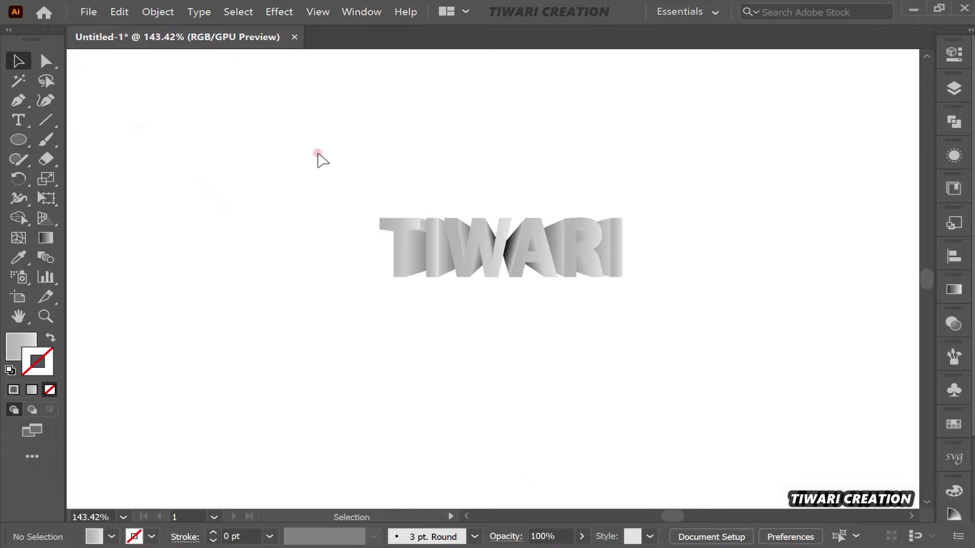
drag(318, 153, 657, 353)
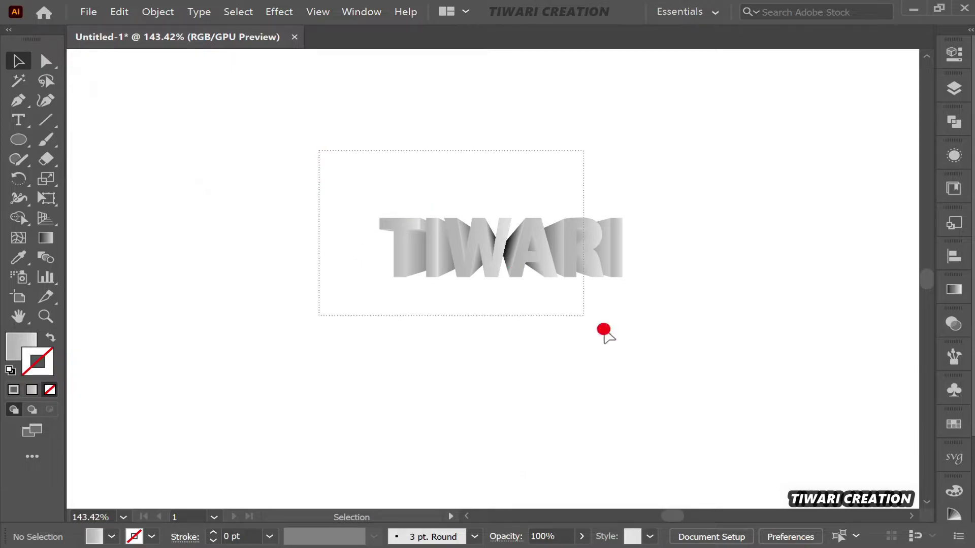
click(711, 308)
click(597, 274)
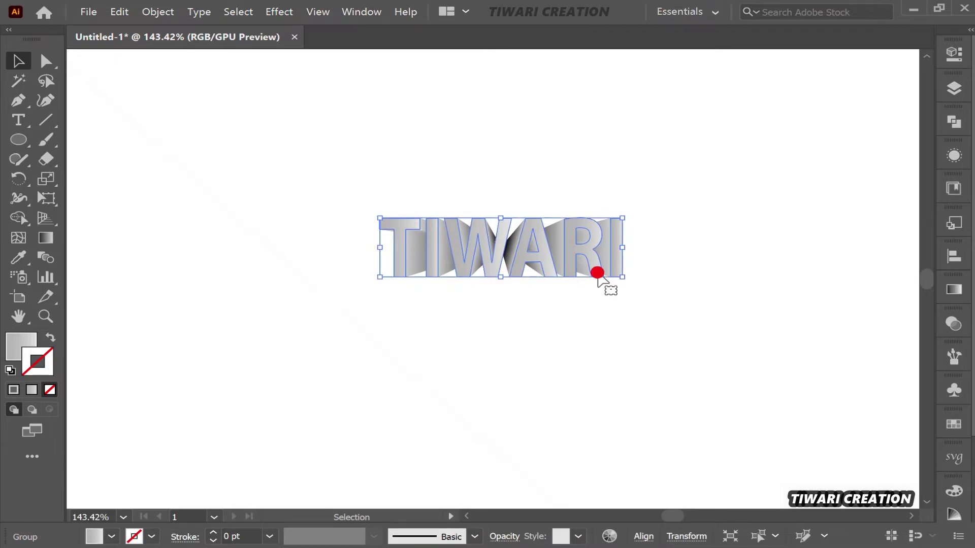
click(954, 289)
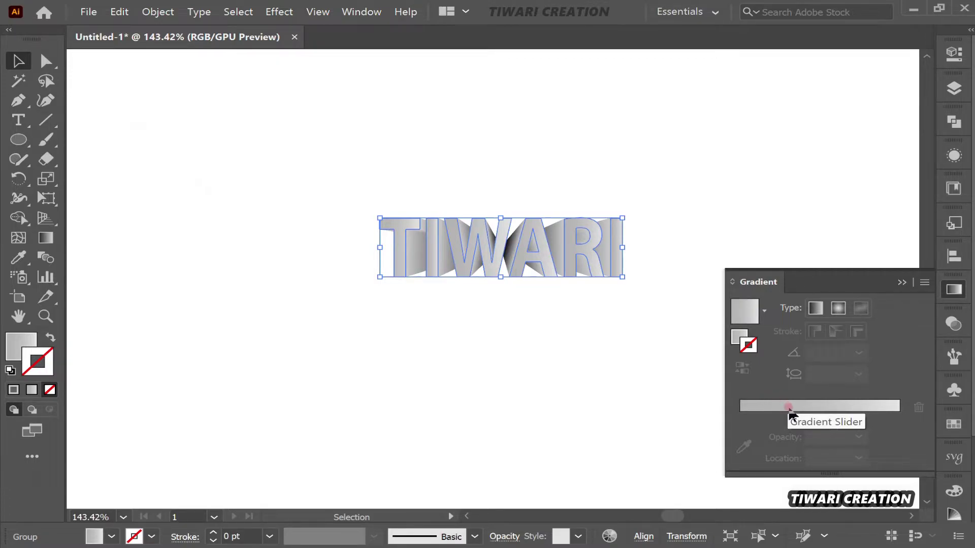
click(788, 406)
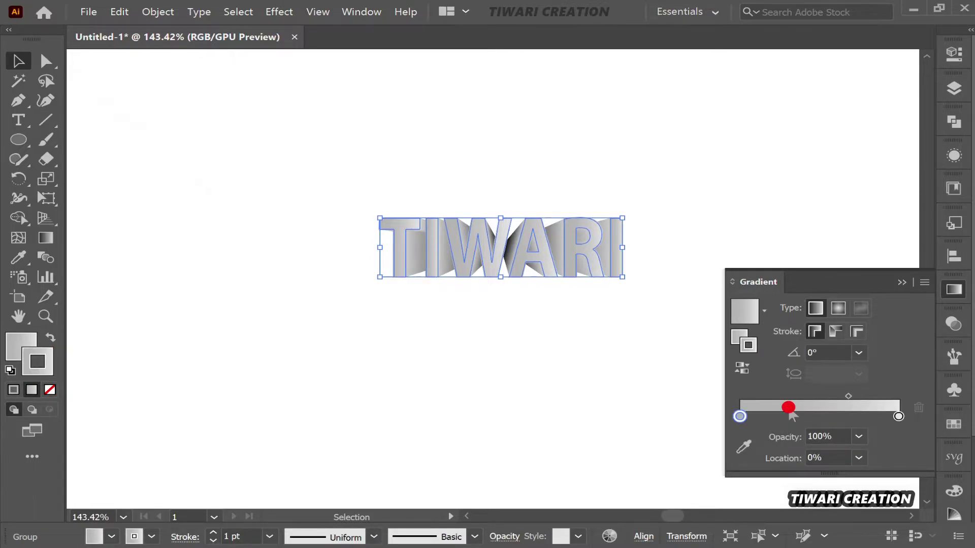
key(slash)
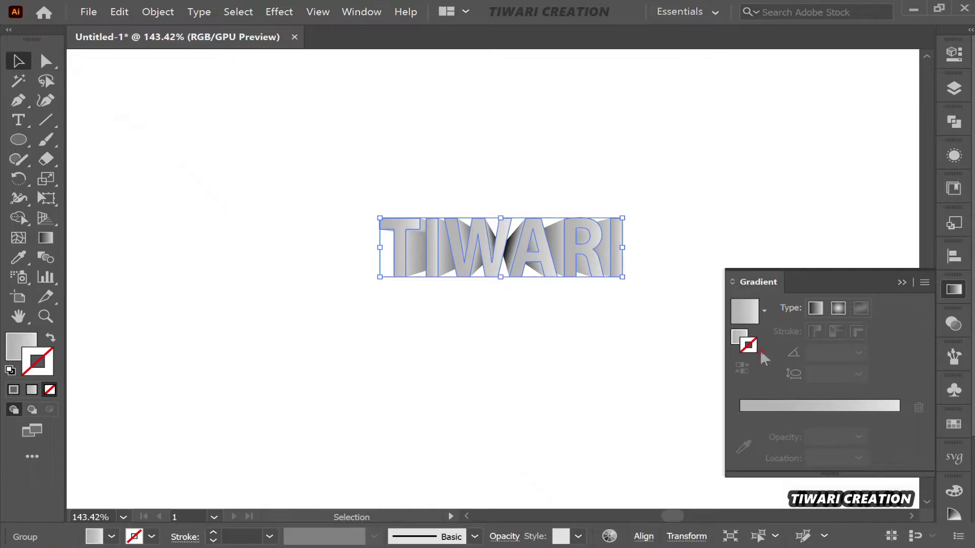
- Make the fill gradient run from orange-red on the left to green on the right
click(738, 338)
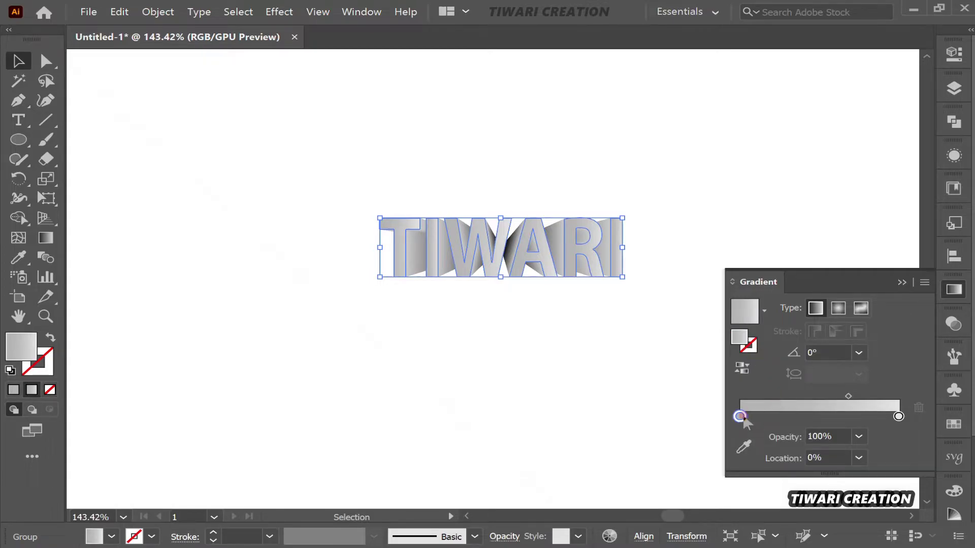
double_click(740, 416)
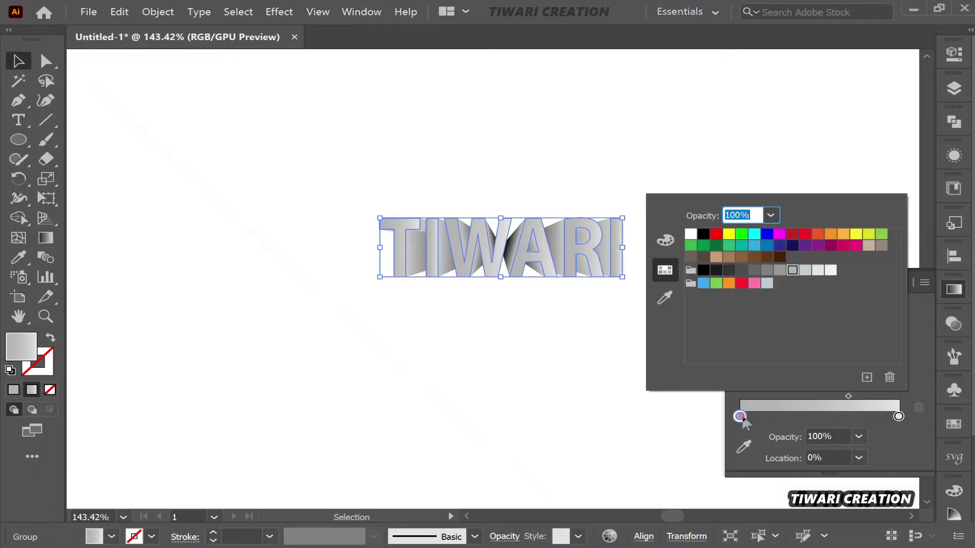
click(817, 235)
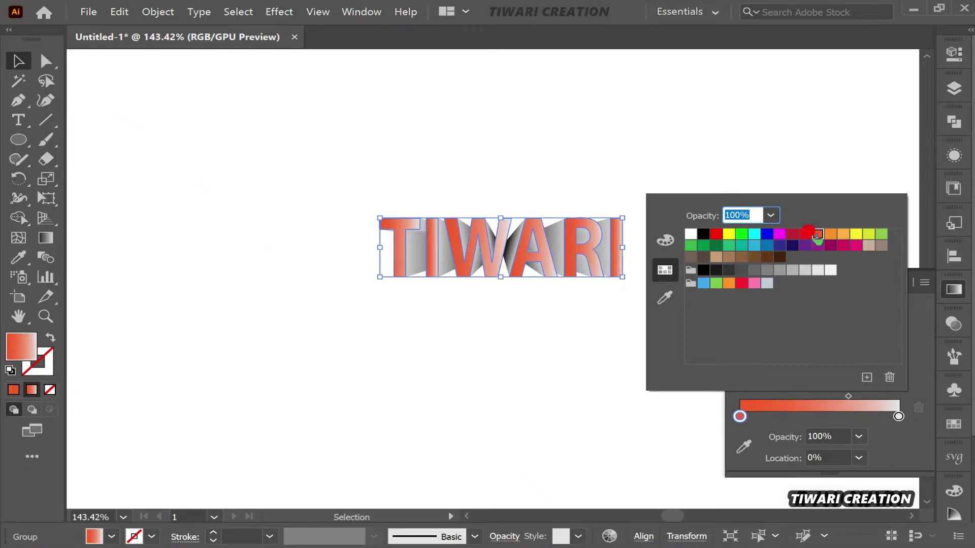
double_click(899, 416)
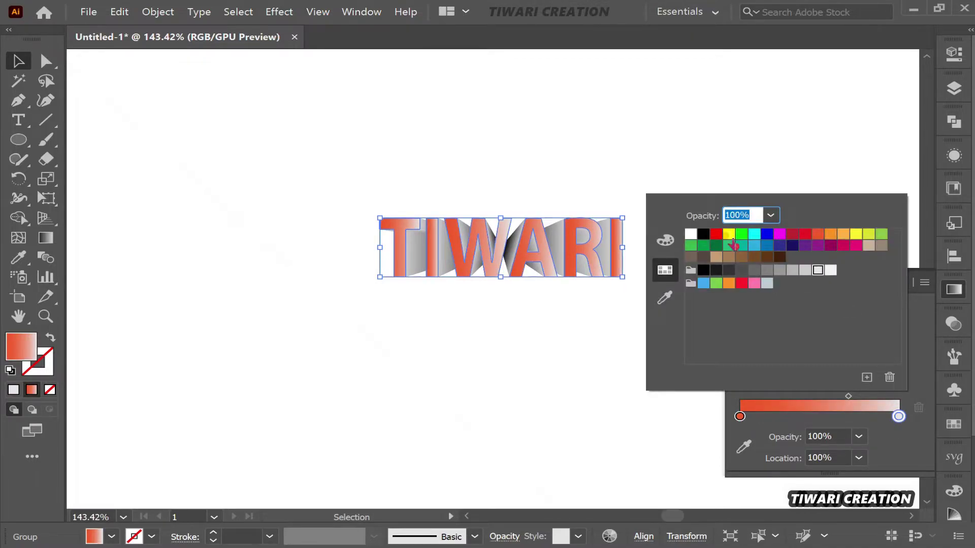
click(690, 245)
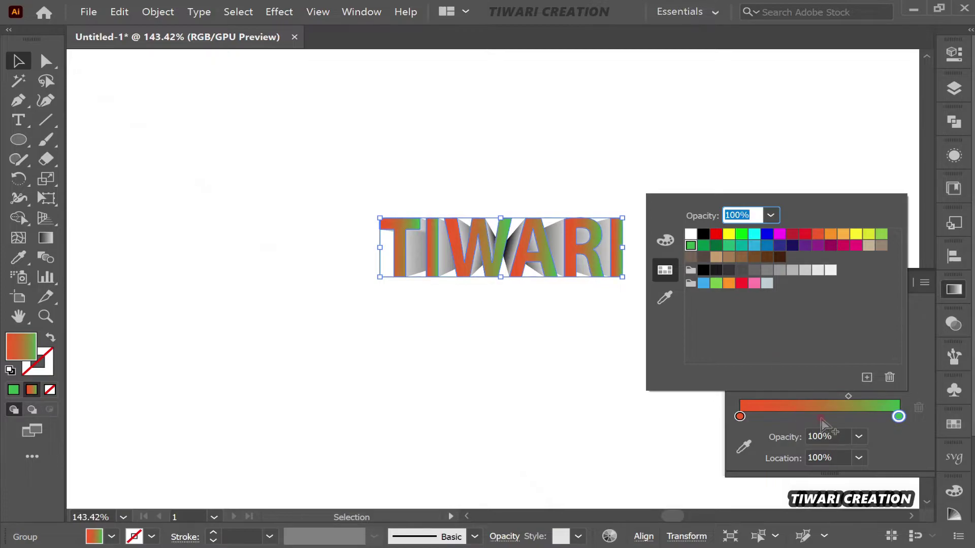
key(Escape)
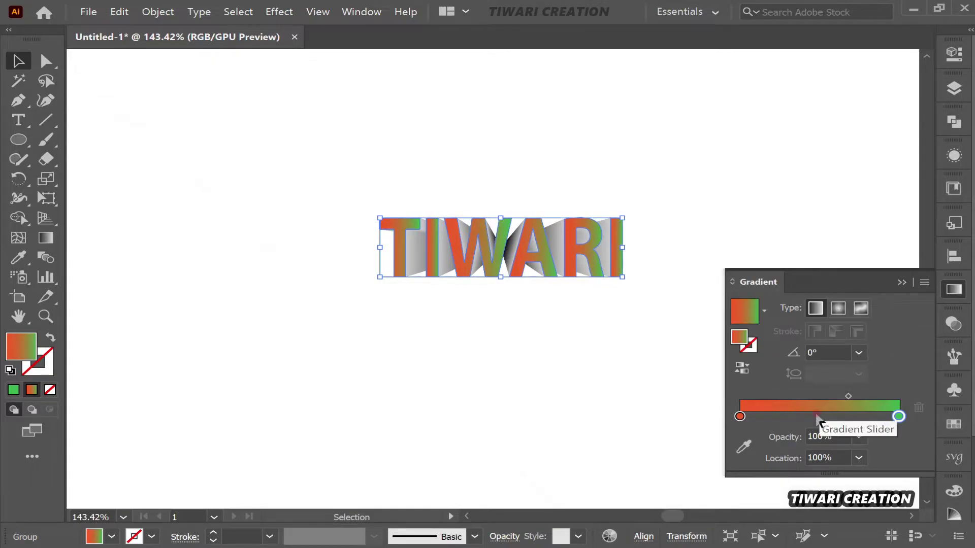
- Add a white stop in the middle of the TIWARI gradient
click(816, 417)
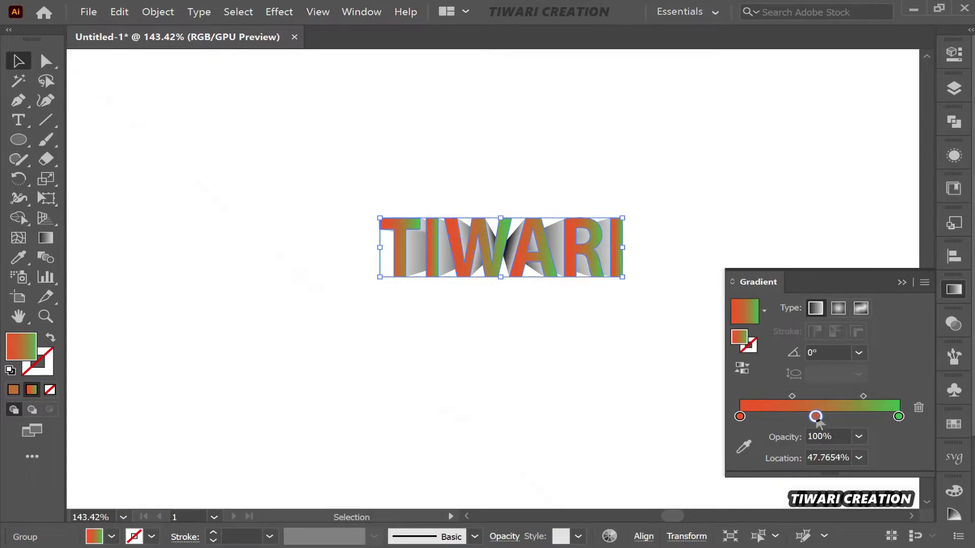
double_click(816, 417)
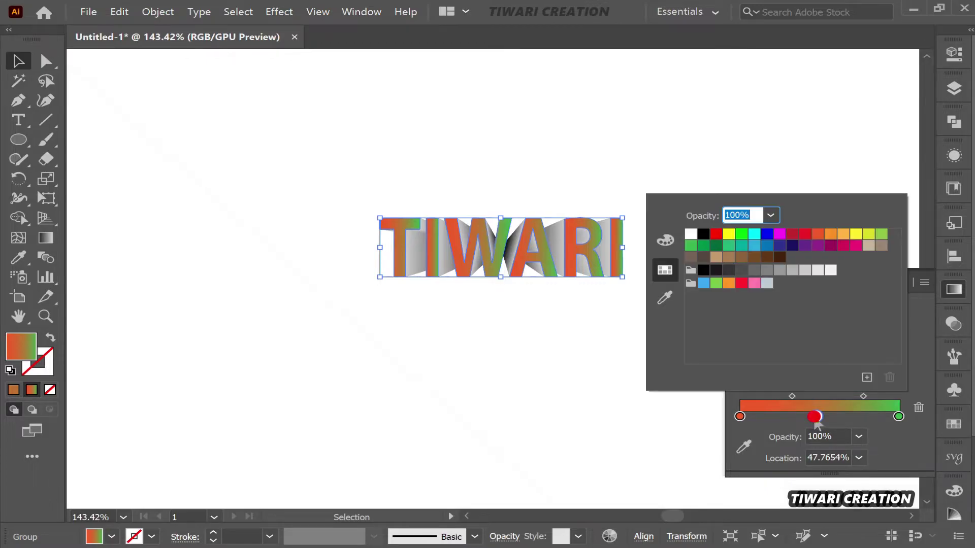
click(690, 236)
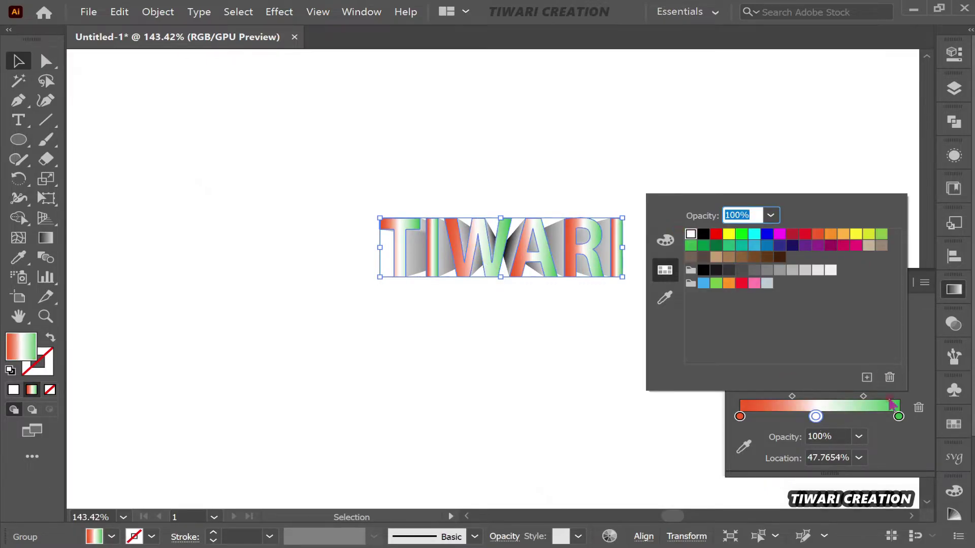
click(919, 430)
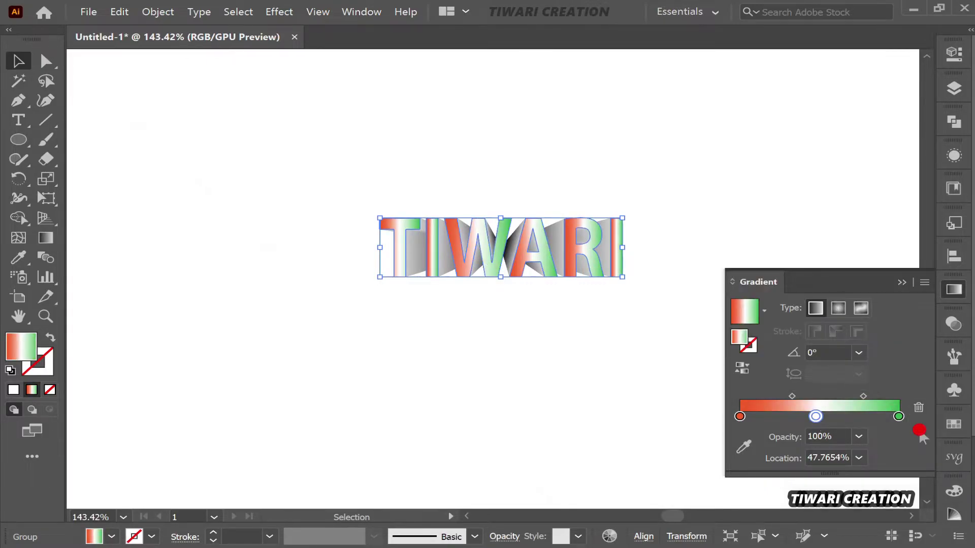
click(961, 289)
click(553, 341)
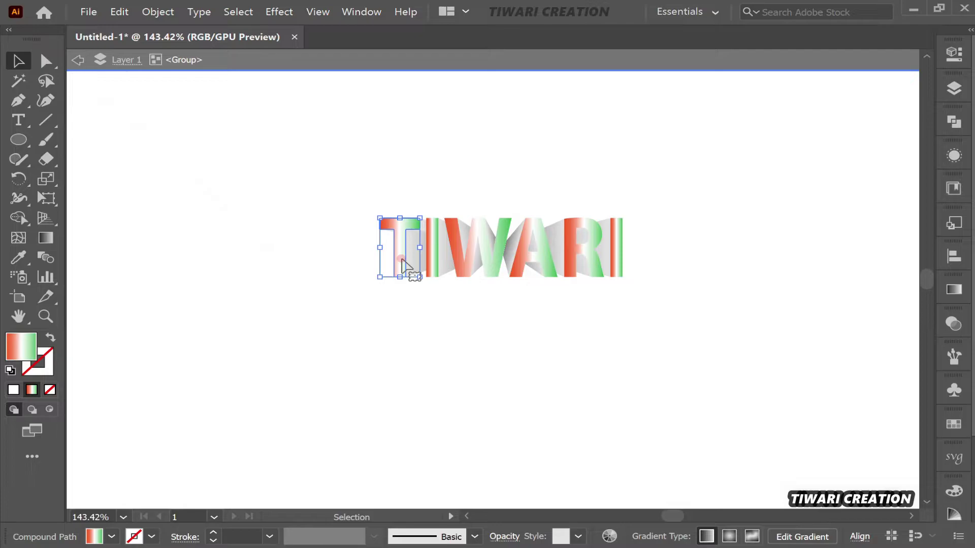
key(g)
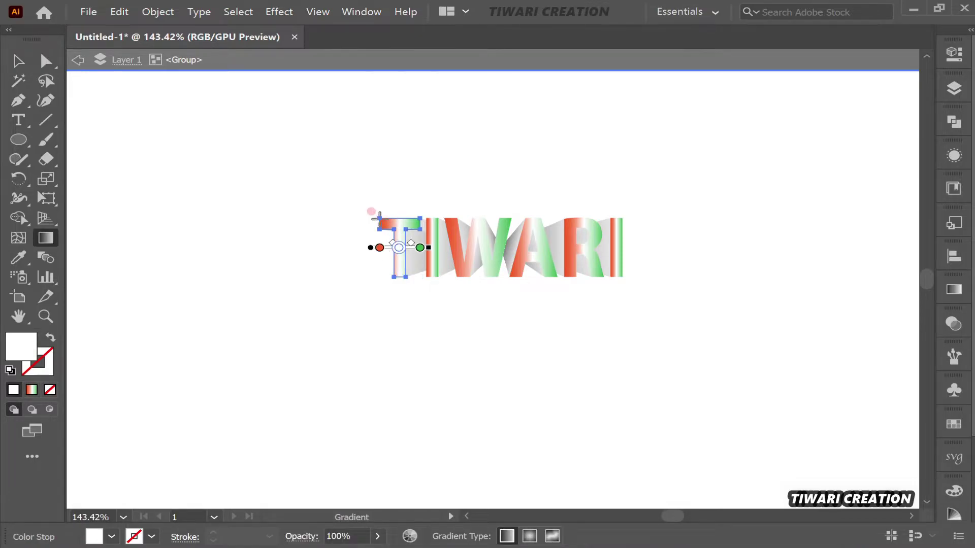
- Try a diagonal gradient on the T, undo it, and exit the TIWARI group's isolation mode
drag(379, 219, 405, 280)
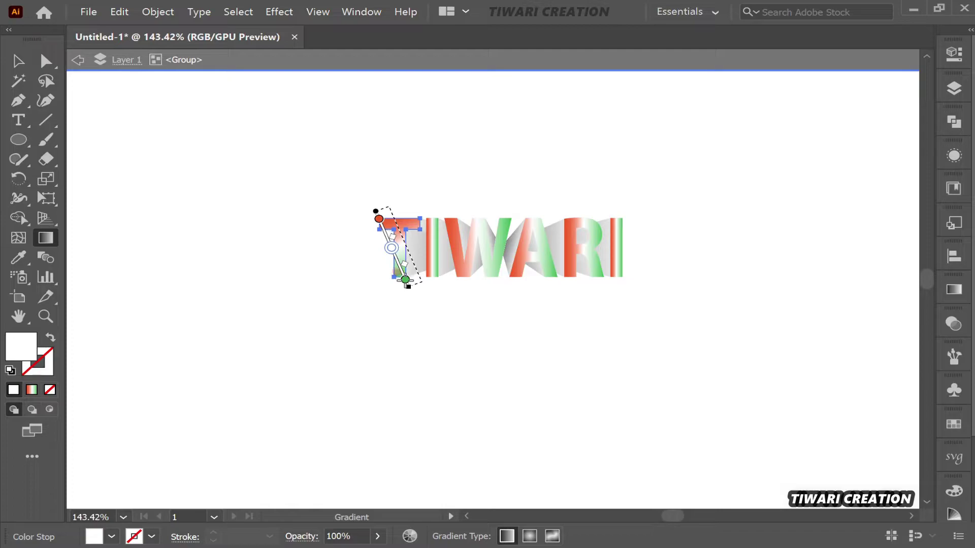
drag(392, 214, 419, 276)
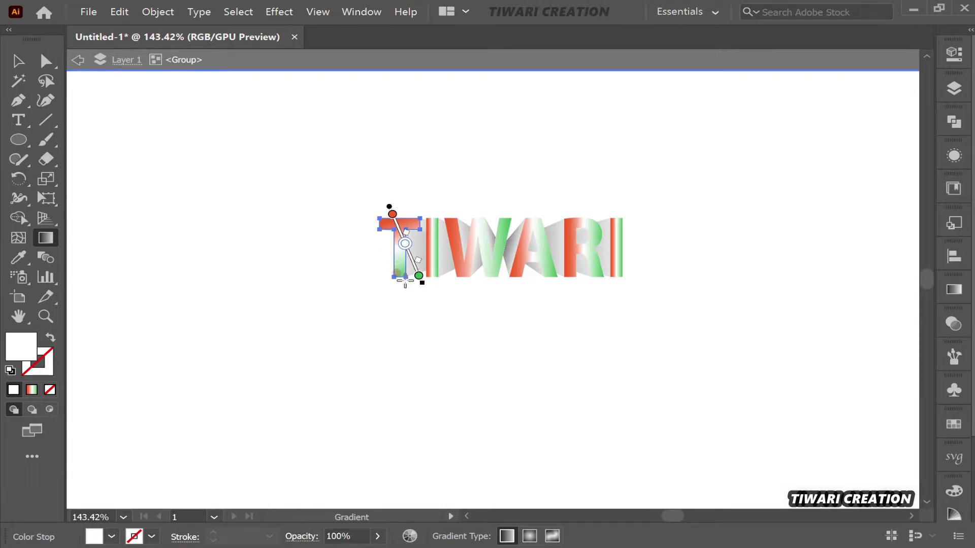
key(ctrl)
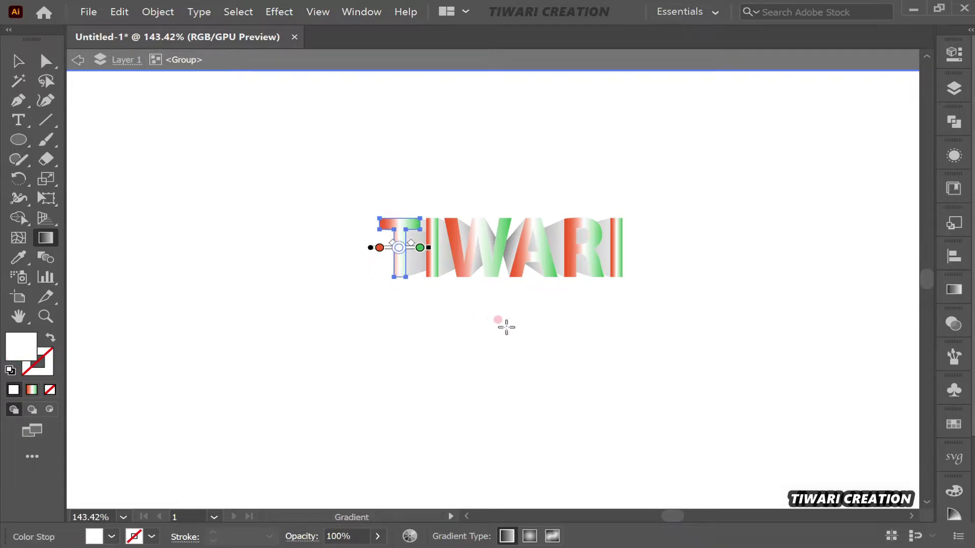
key(ctrl)
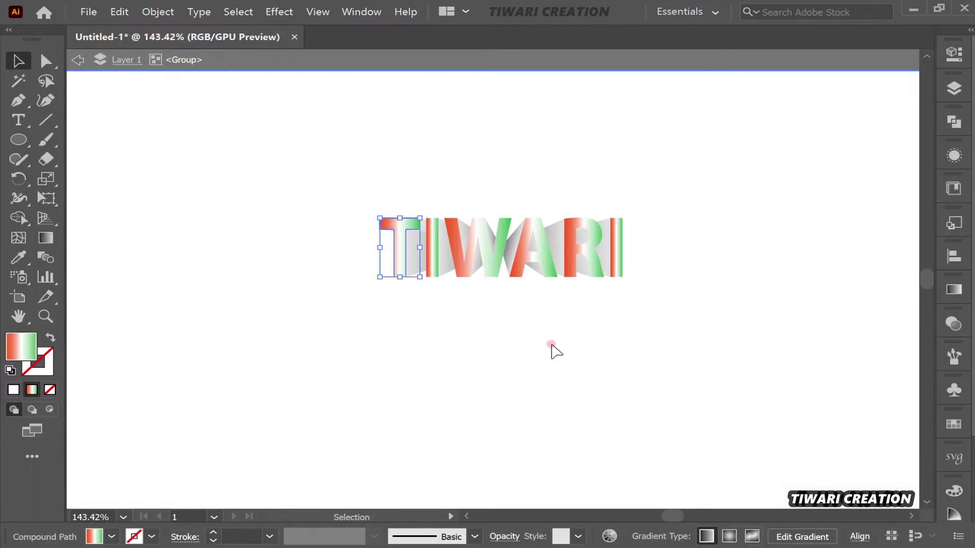
click(639, 301)
- Shift the red-white and white-green midpoints and move the white stop to about 51%
drag(612, 268, 620, 274)
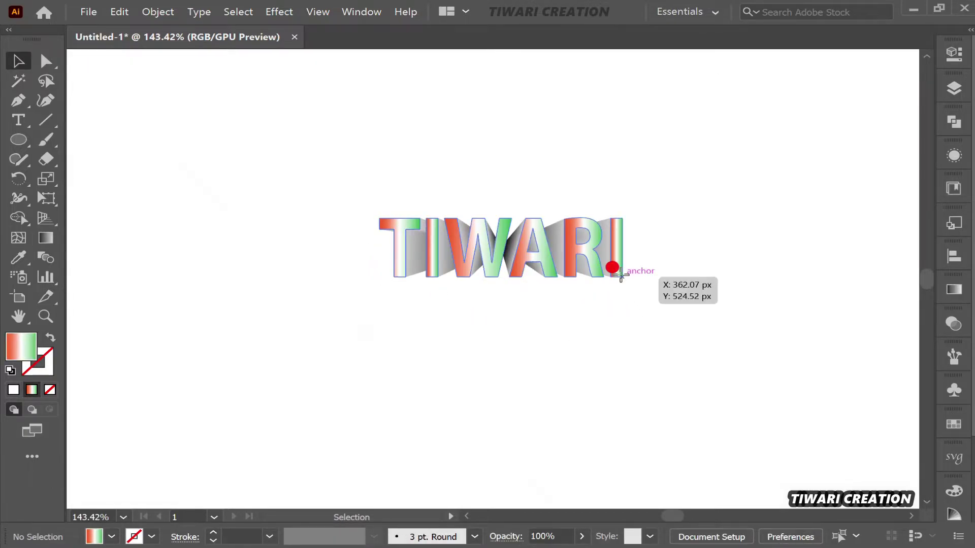
click(954, 290)
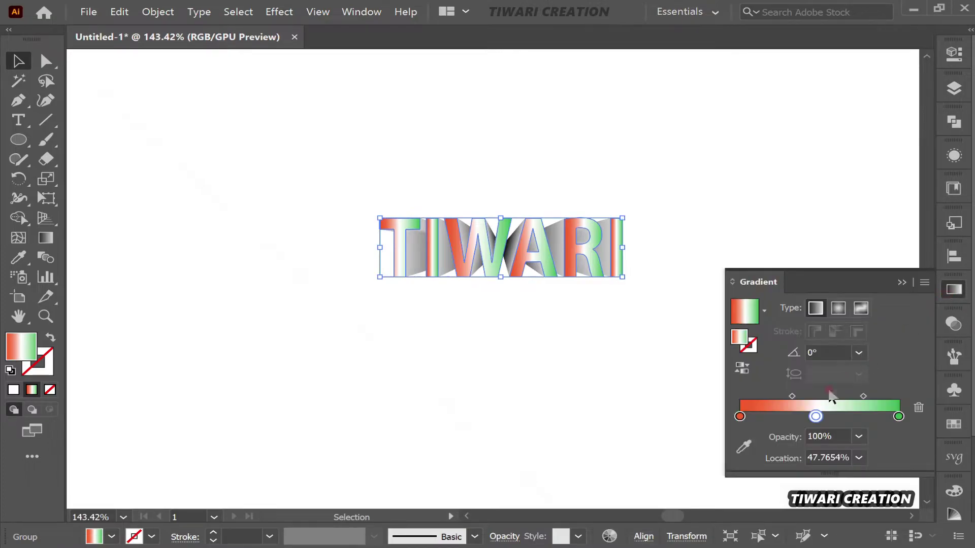
drag(792, 397, 769, 397)
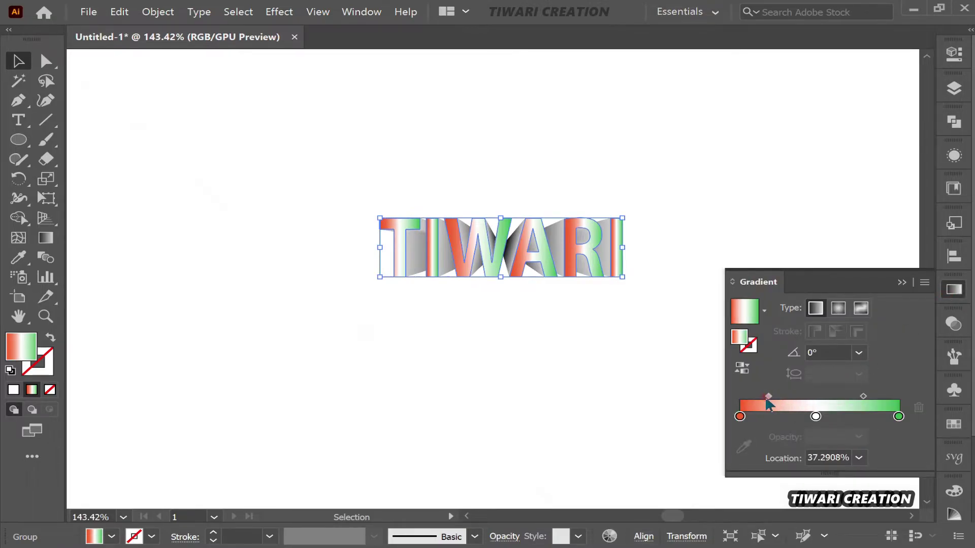
drag(863, 397, 873, 396)
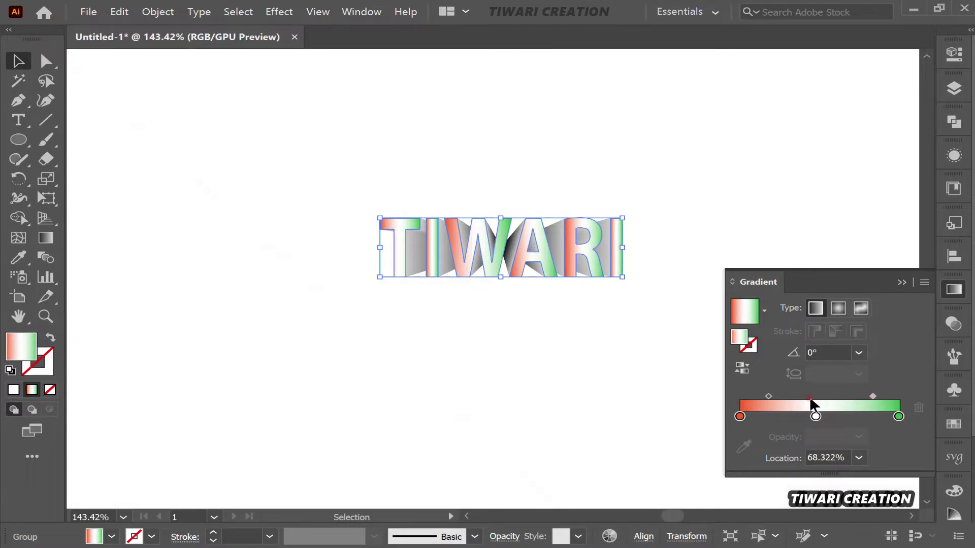
drag(768, 397, 774, 396)
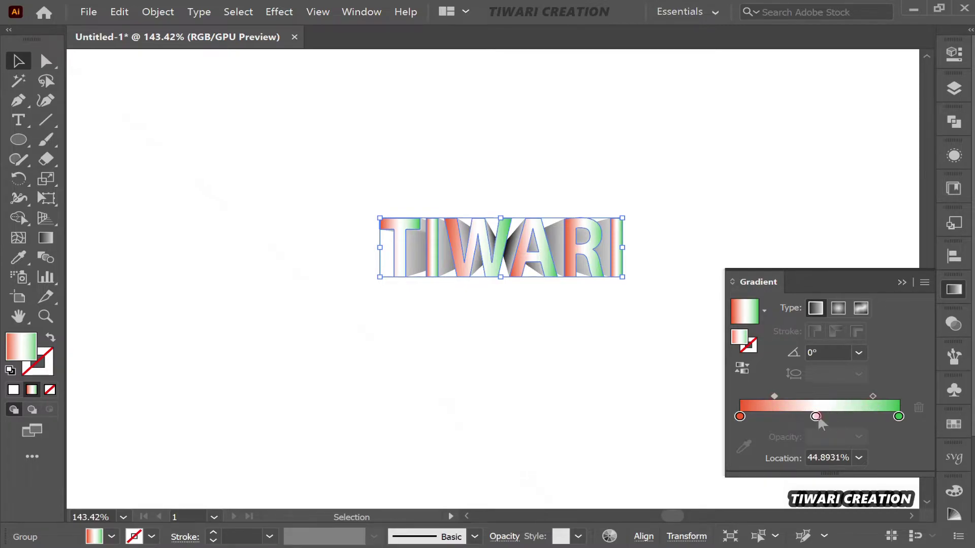
drag(815, 416, 770, 396)
- Inside the TIWARI group, run the T's gradient diagonally from its top-left downward
click(955, 289)
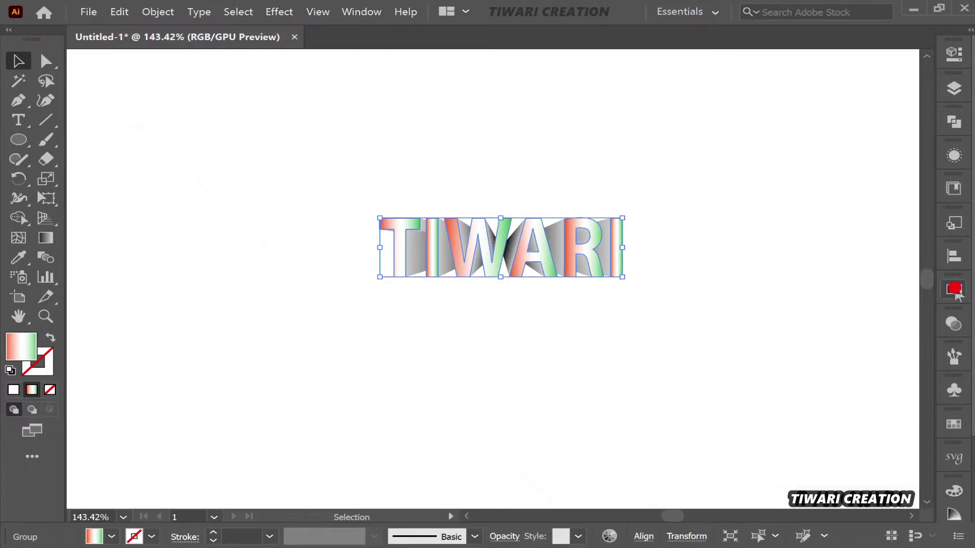
click(666, 316)
double_click(402, 244)
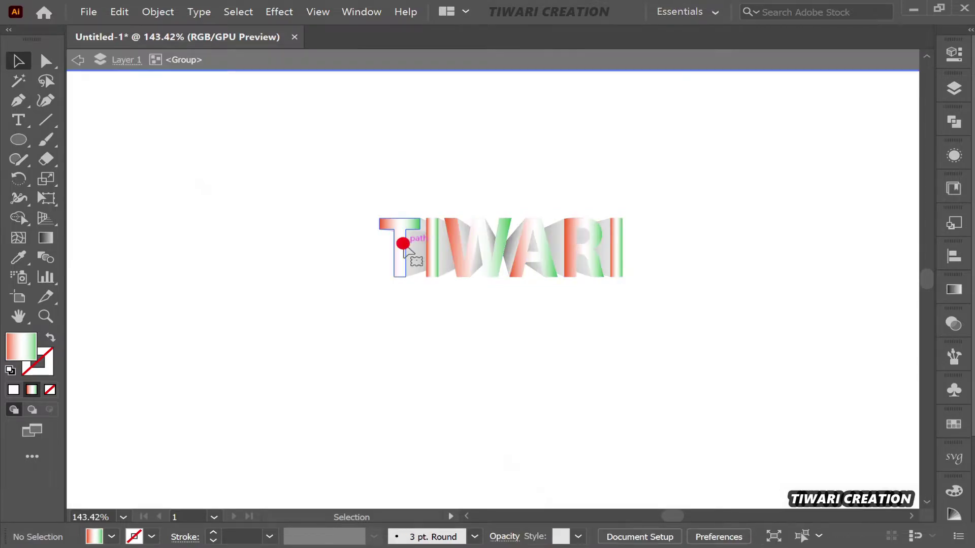
click(404, 247)
key(g)
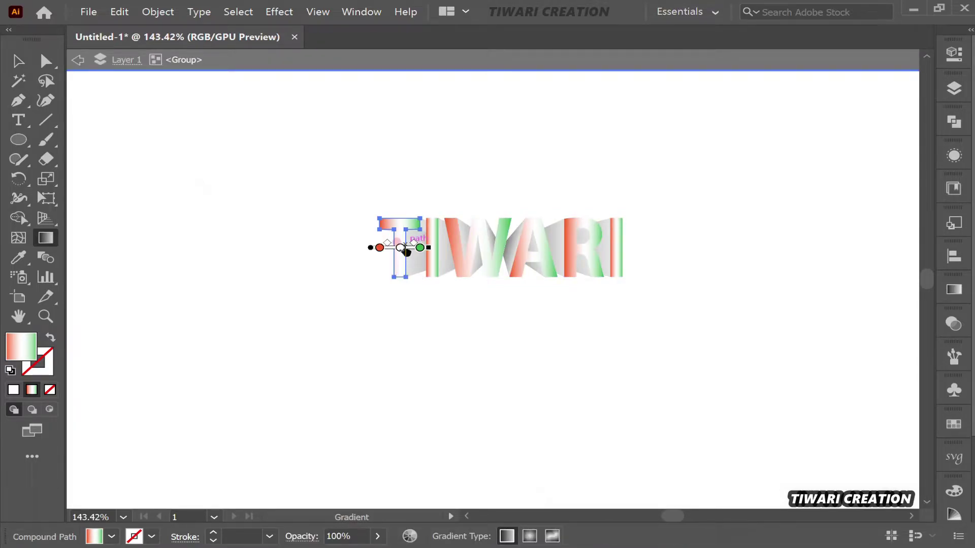
drag(380, 219, 417, 274)
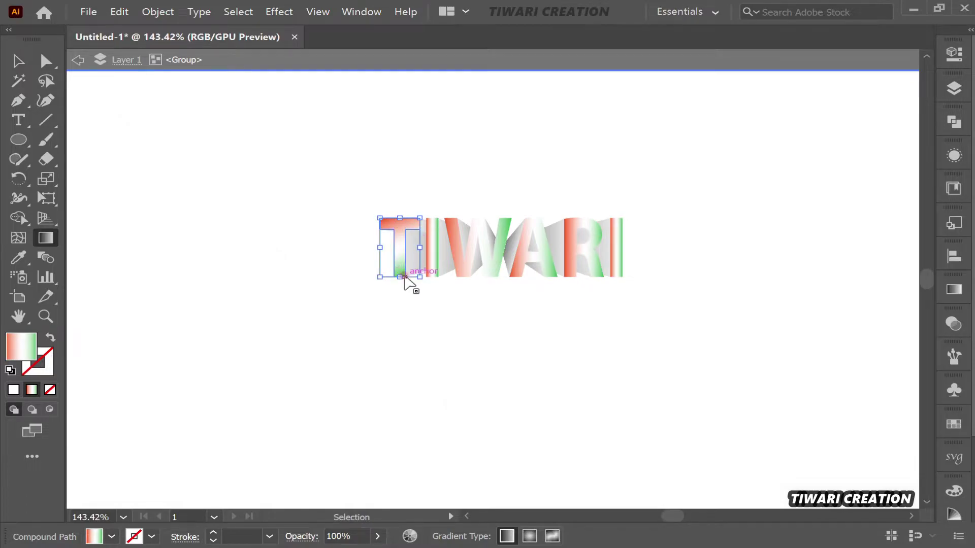
- Run the stripe beside T red-top to green-bottom, and angle W's gradient bottom-left to top-right
ctrl+click(431, 251)
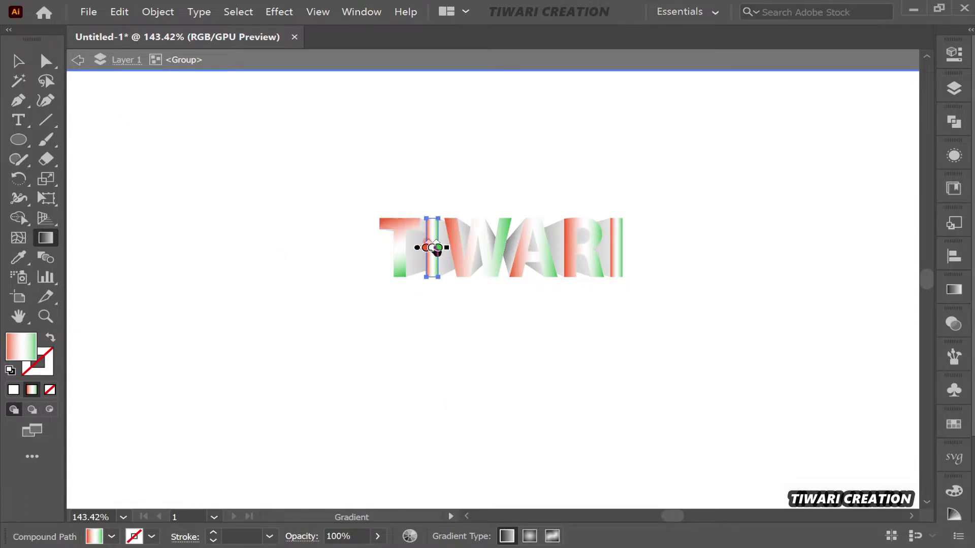
drag(431, 218, 431, 277)
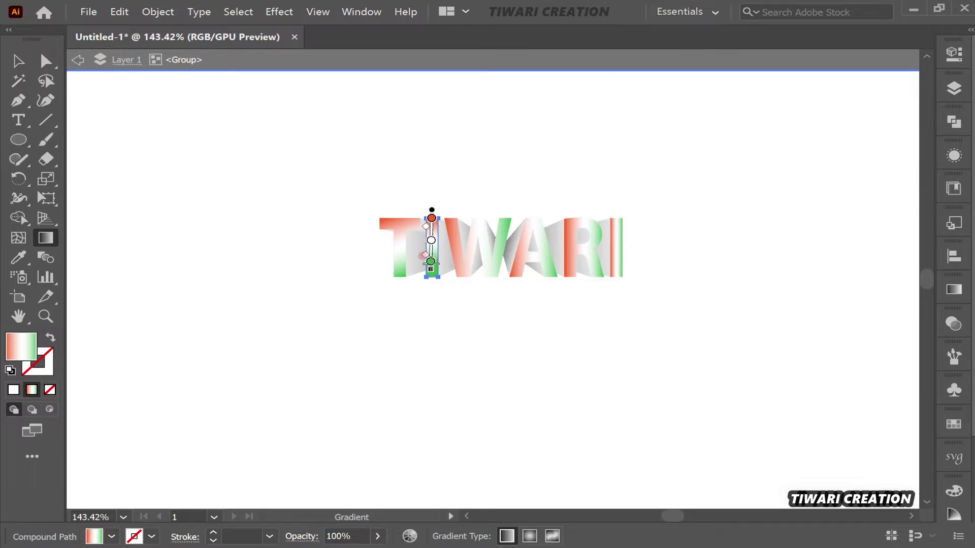
ctrl+click(457, 270)
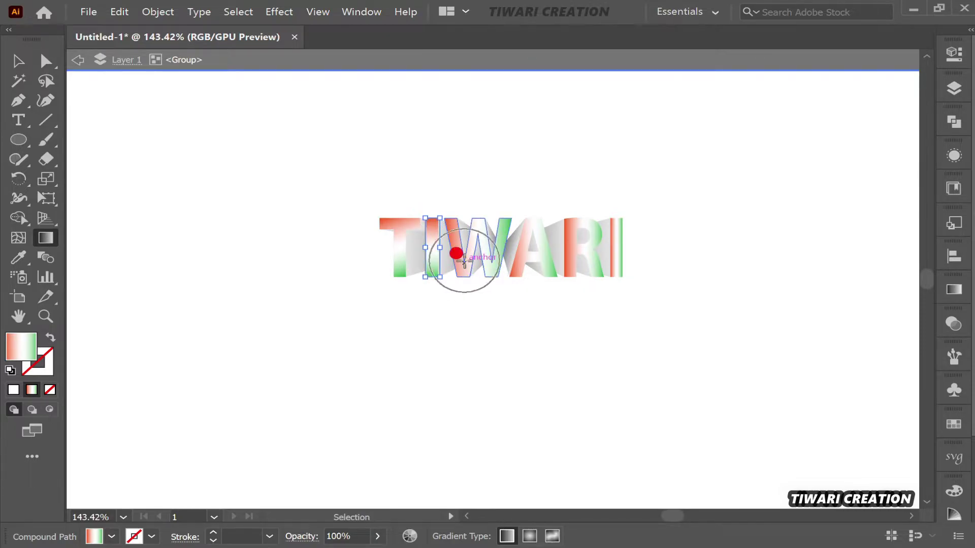
drag(455, 277, 506, 211)
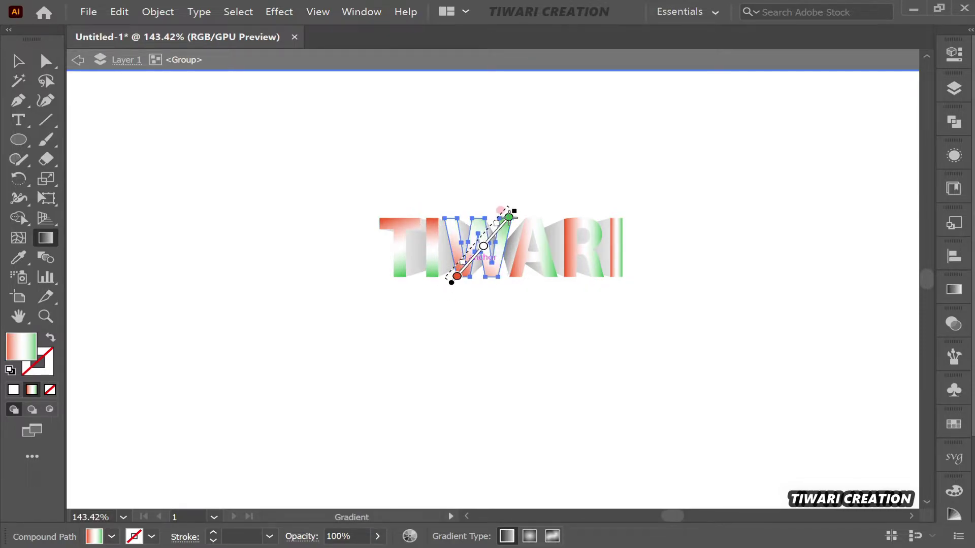
key(v)
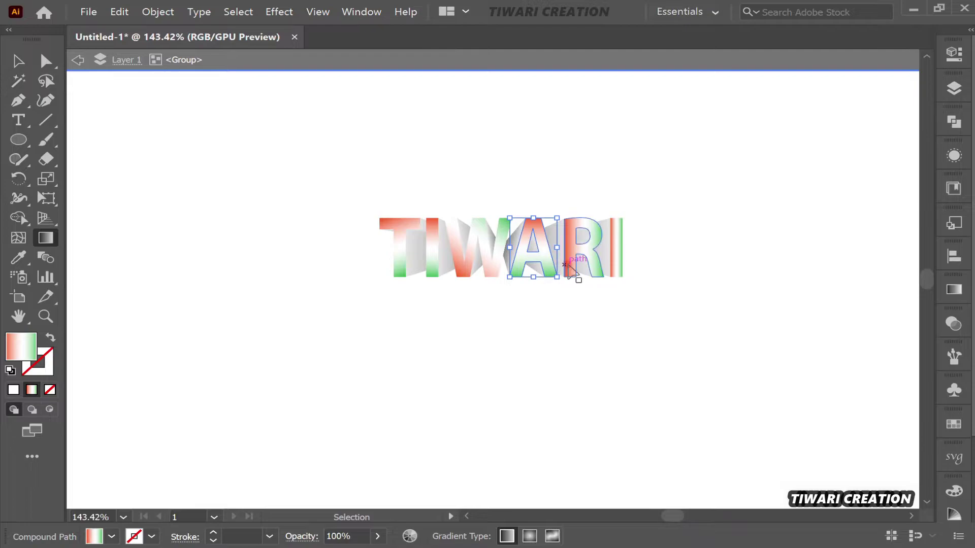
- Angle and reverse the R's gradient to -60.34°, and run the I's gradient vertically upward
click(577, 270)
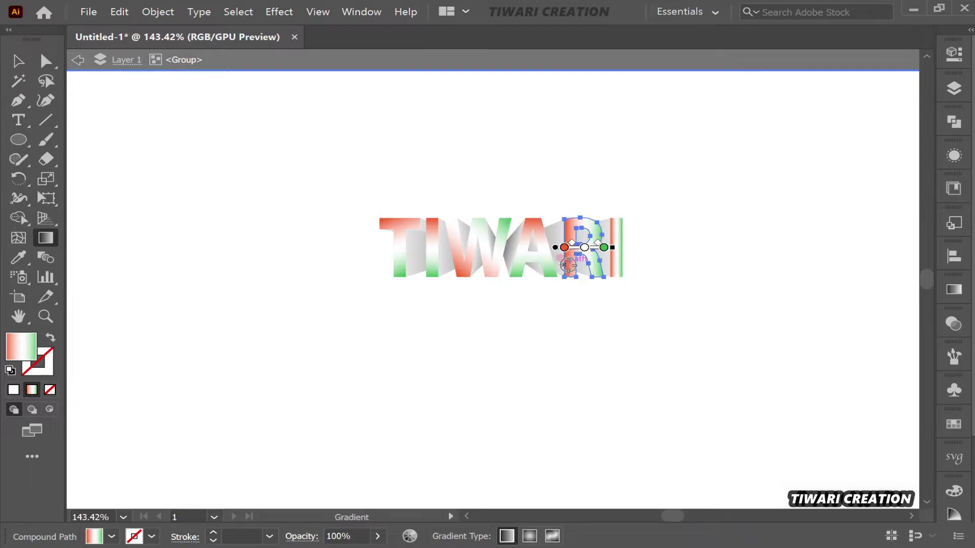
drag(564, 216, 599, 279)
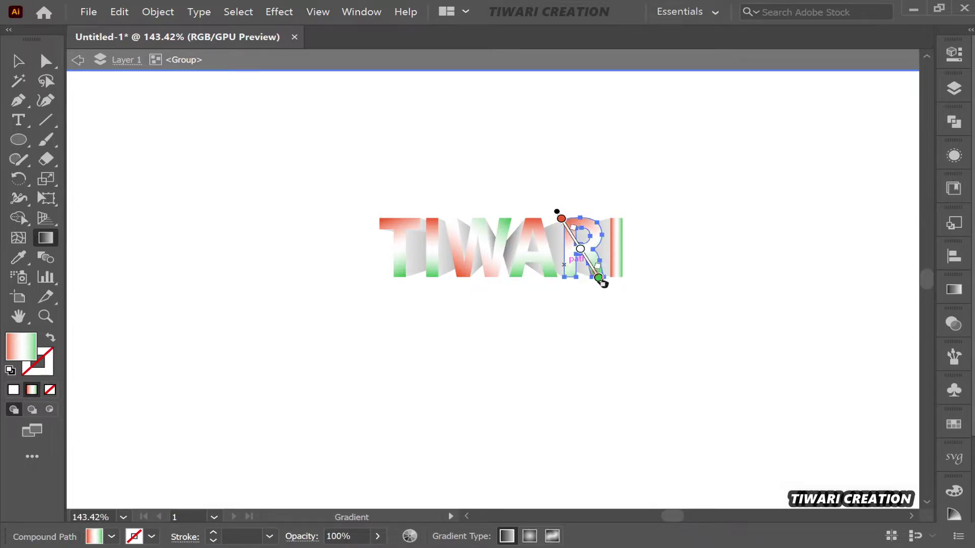
click(953, 289)
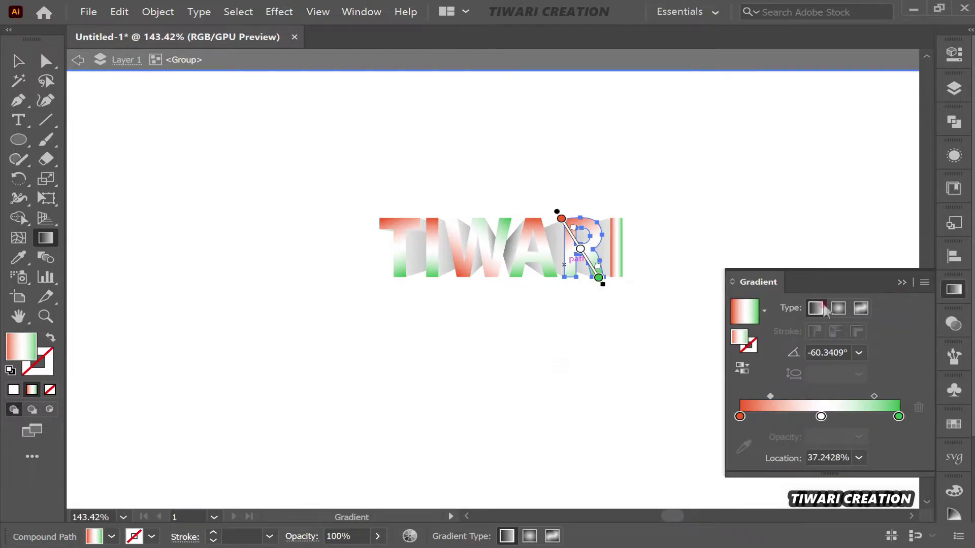
click(738, 373)
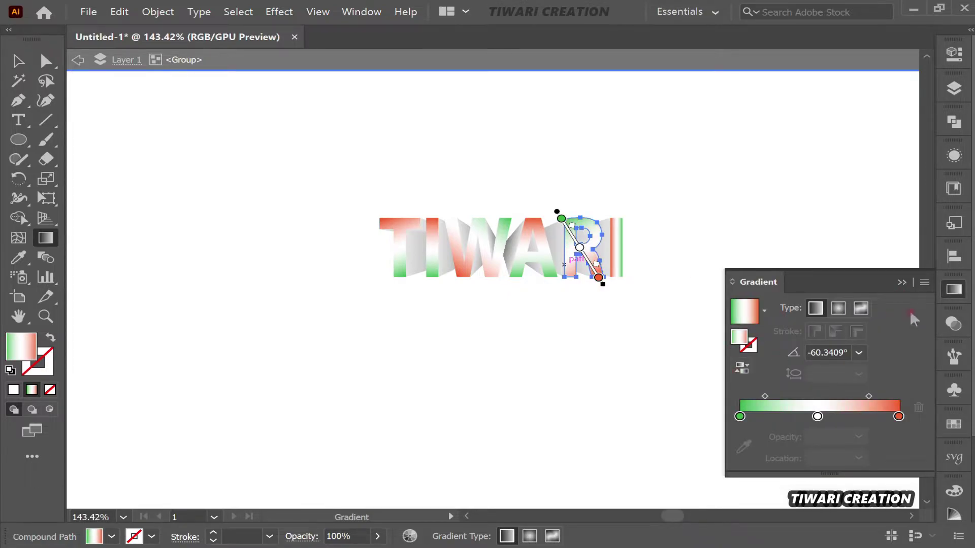
click(952, 294)
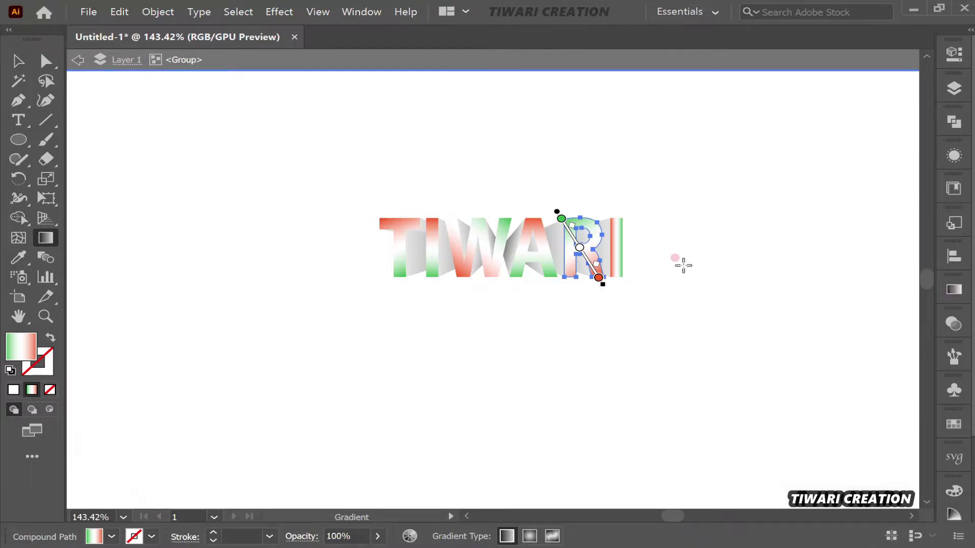
ctrl+click(612, 246)
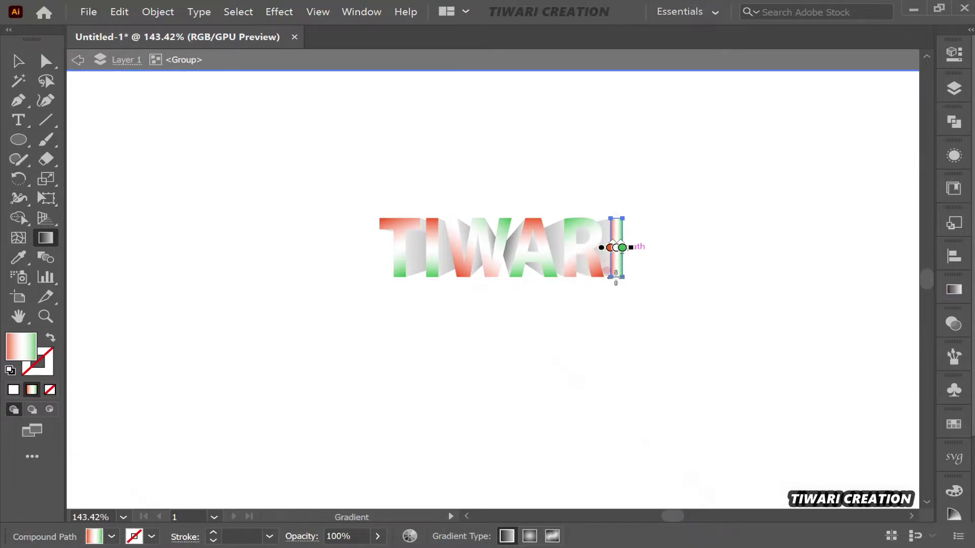
drag(615, 285, 614, 209)
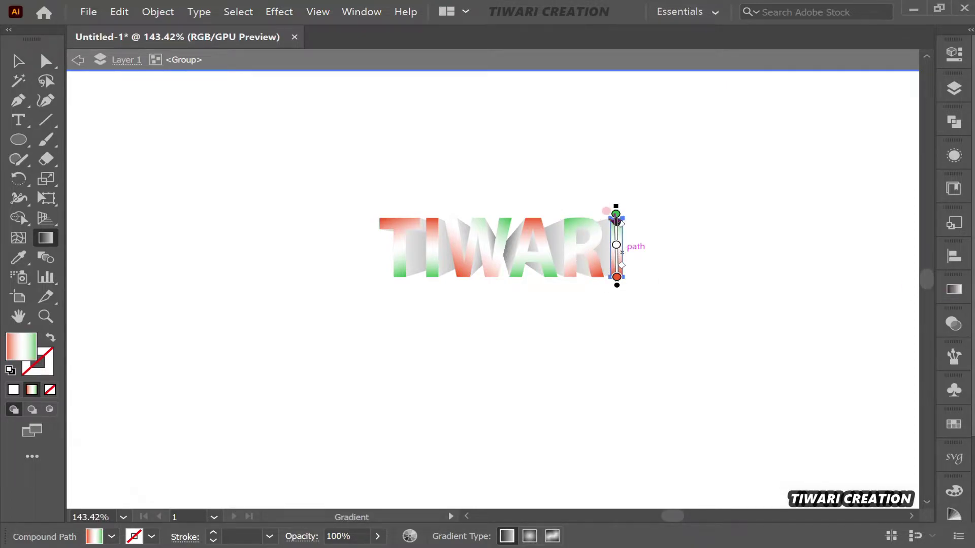
- Exit the group's isolation mode and select the whole TIWARI group
key(v)
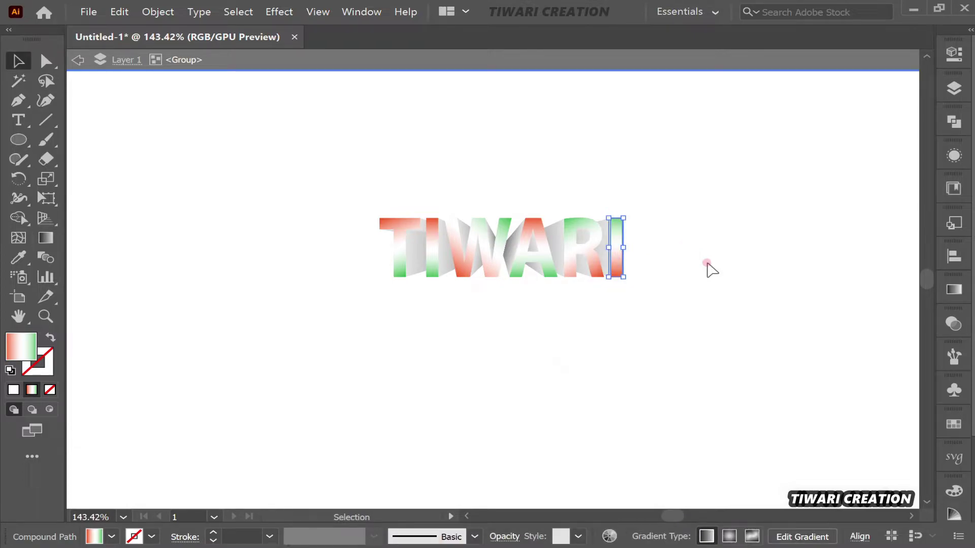
click(707, 264)
double_click(707, 265)
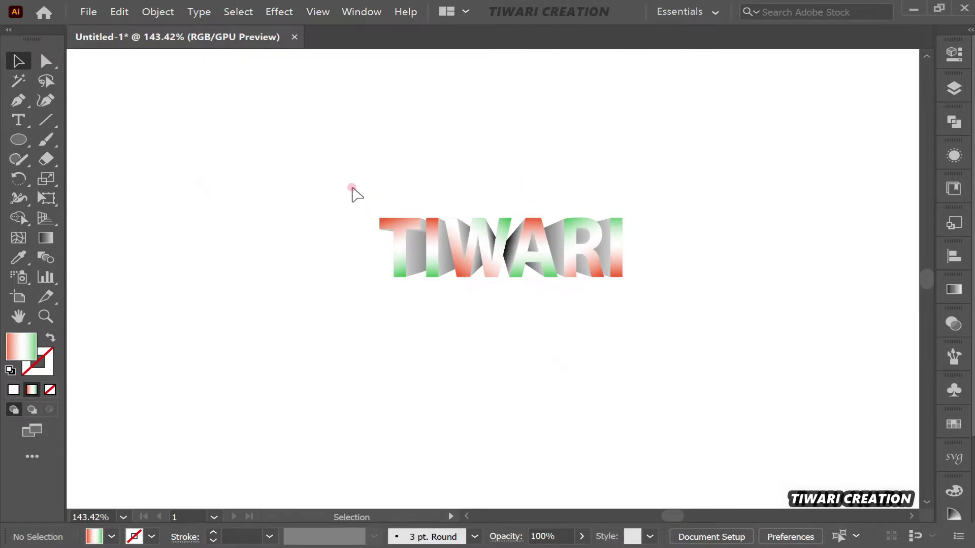
drag(350, 189, 717, 335)
click(718, 261)
click(619, 268)
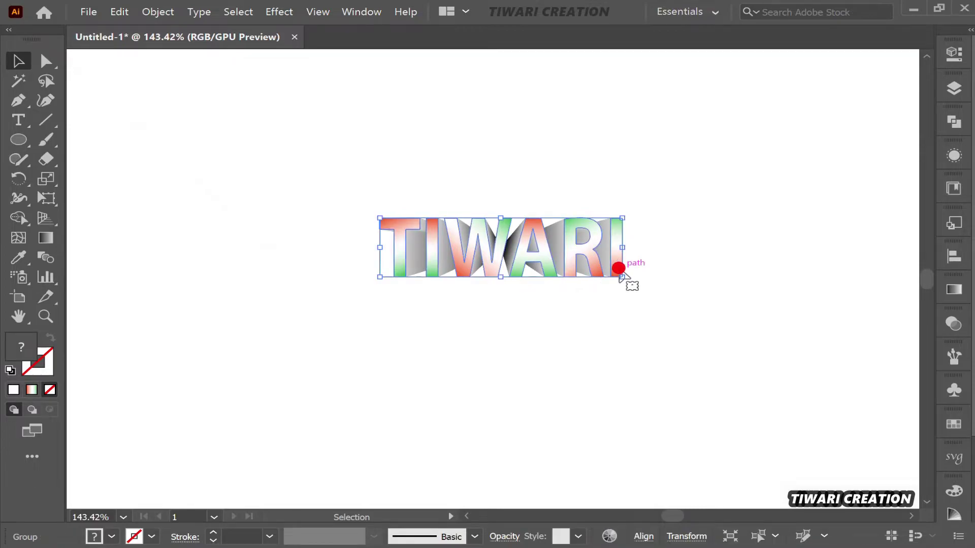
- Paste a copy of TIWARI in front and fill its letters with black
key(a)
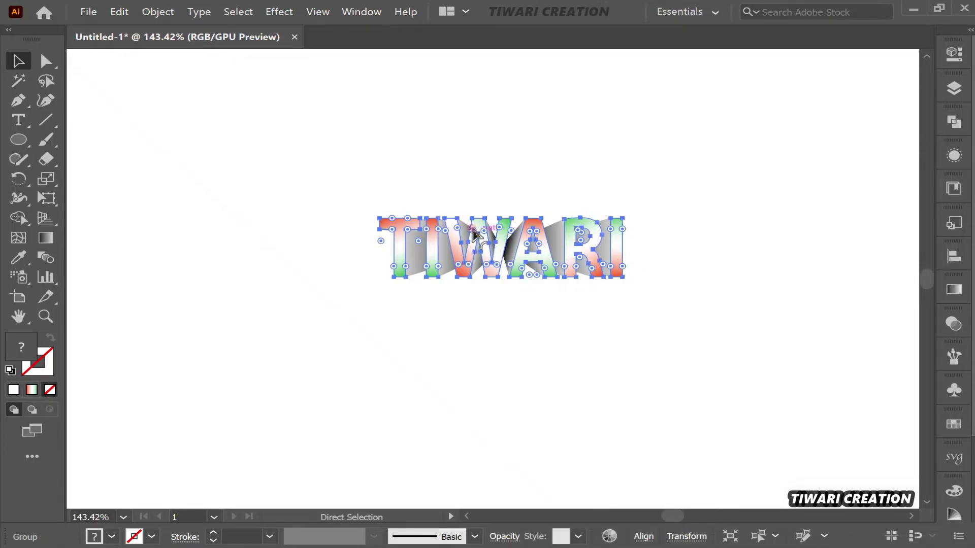
key(v)
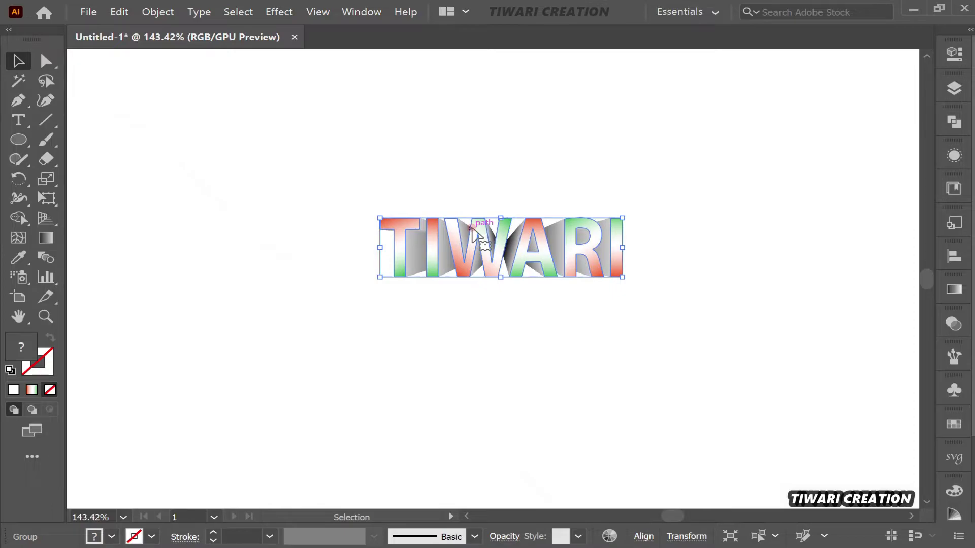
click(419, 340)
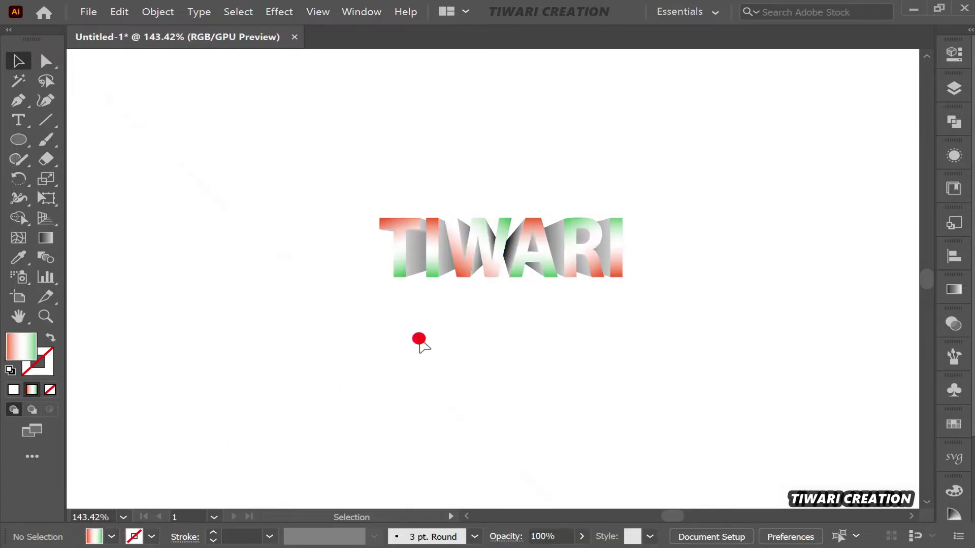
click(427, 268)
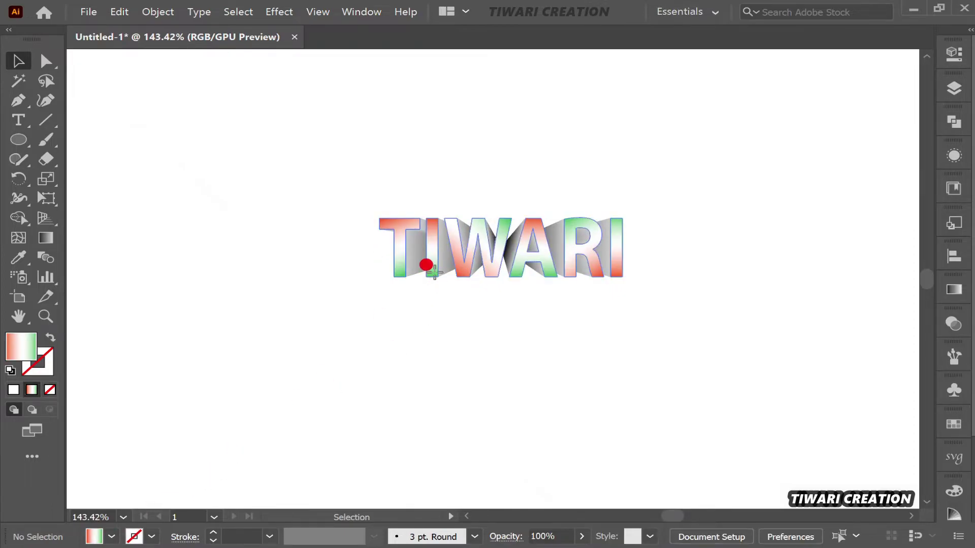
click(112, 537)
click(49, 444)
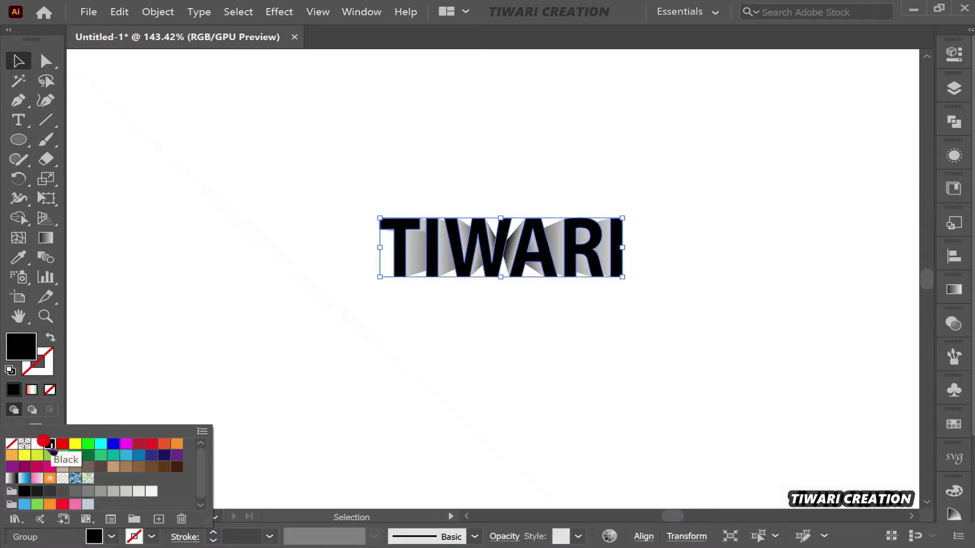
click(272, 201)
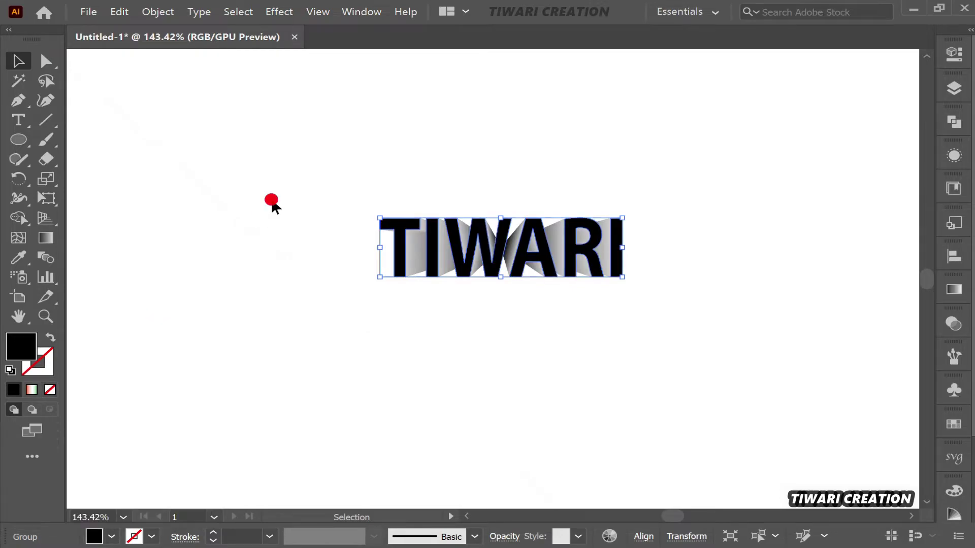
- Use Free Distort to flatten the black TIWARI copy into a thin, slanted baseline strip
click(278, 11)
mouse_move(328, 152)
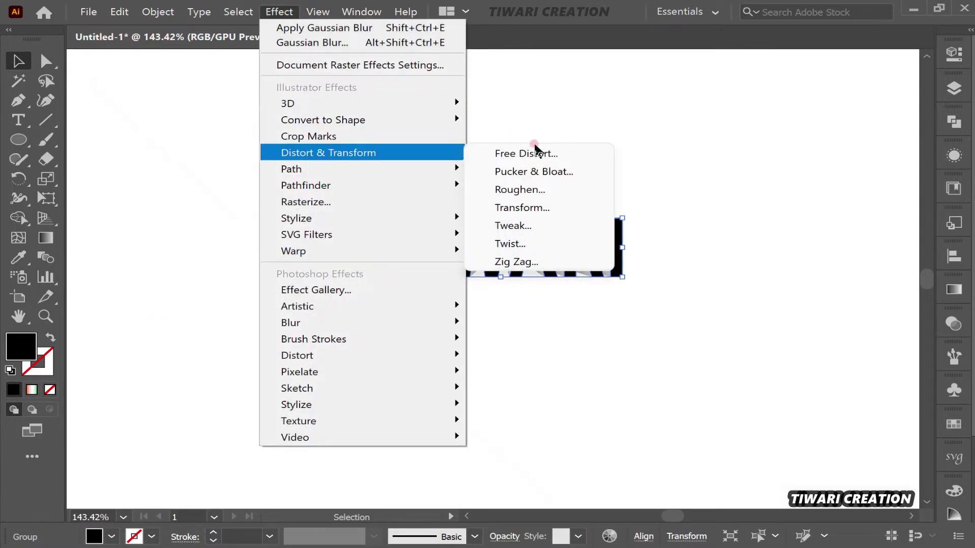
click(546, 152)
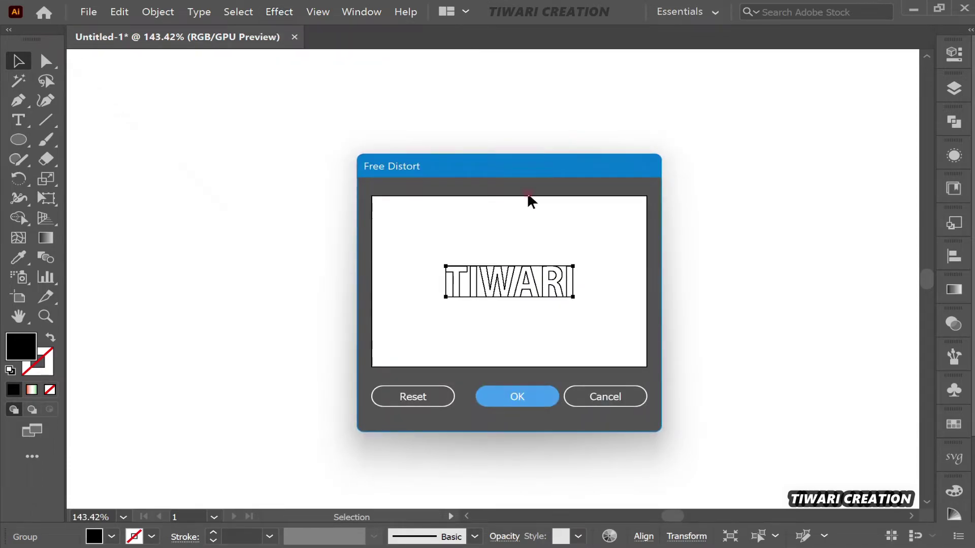
click(445, 265)
drag(445, 265, 446, 283)
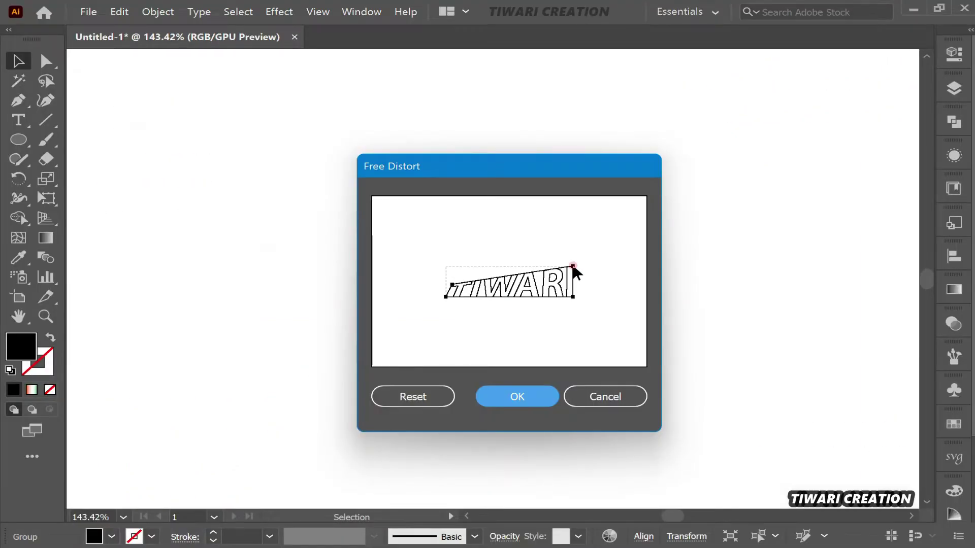
drag(573, 266, 562, 285)
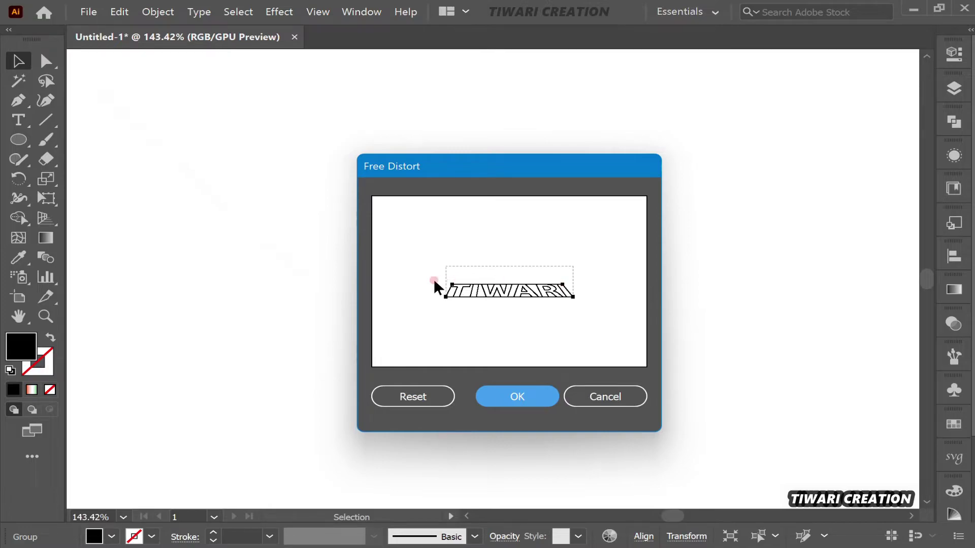
drag(451, 284, 455, 285)
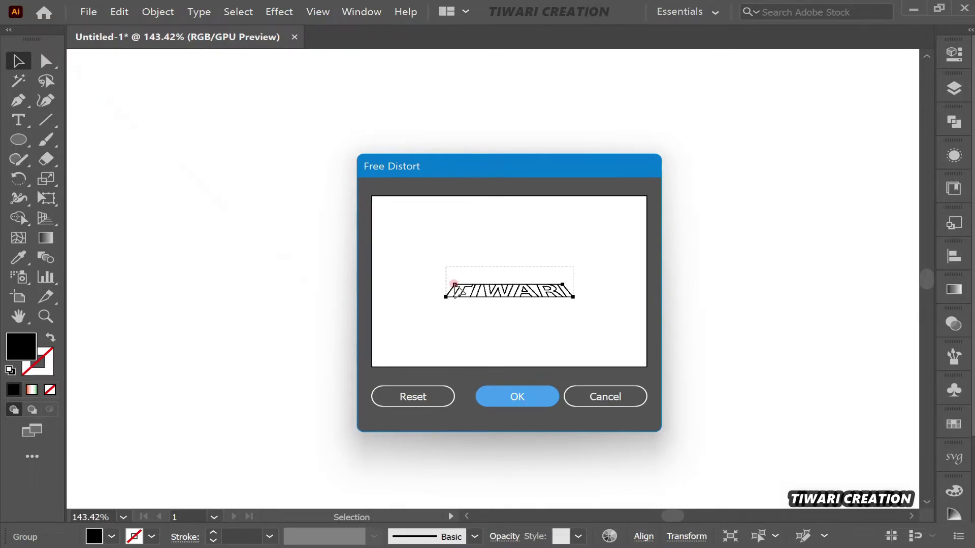
click(525, 396)
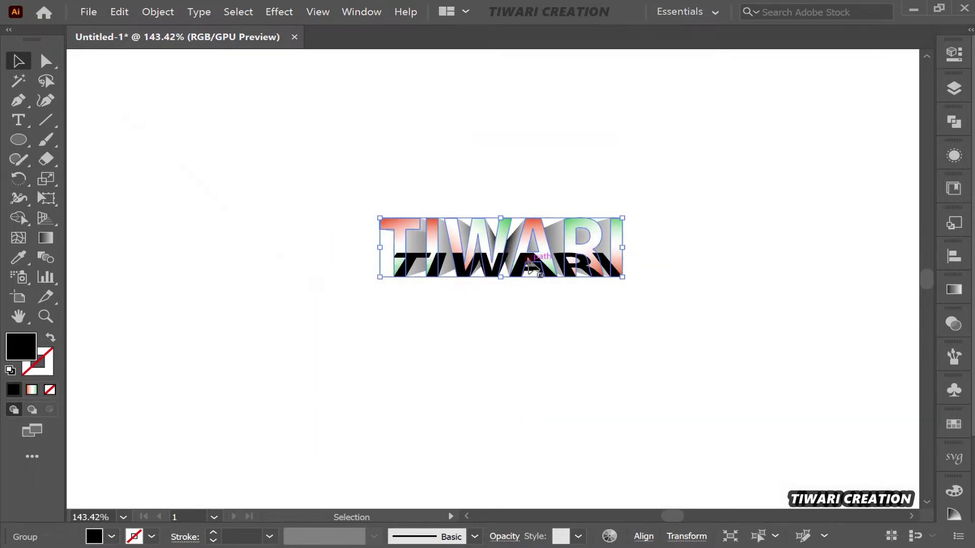
- Paste the distorted black copy behind the lettering and nudge it slightly lower
key(a)
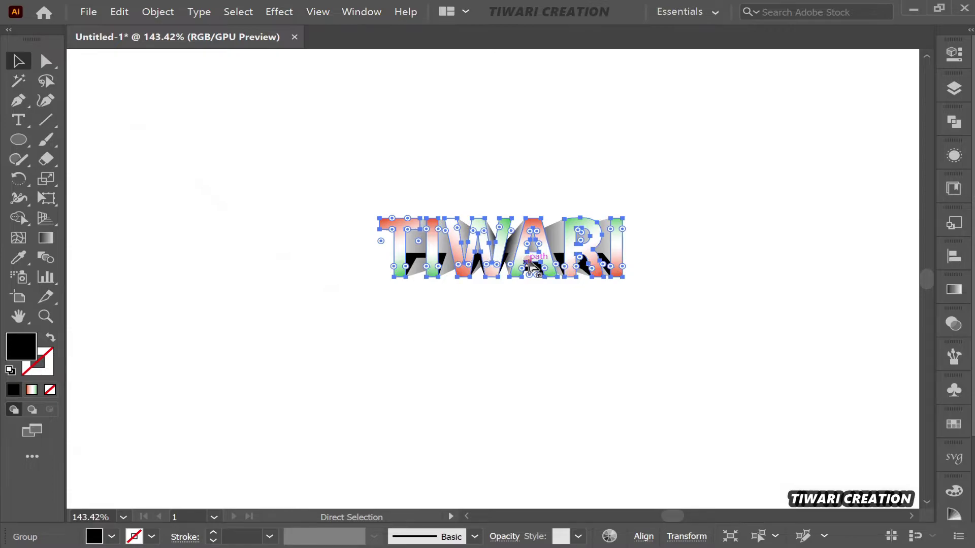
key(v)
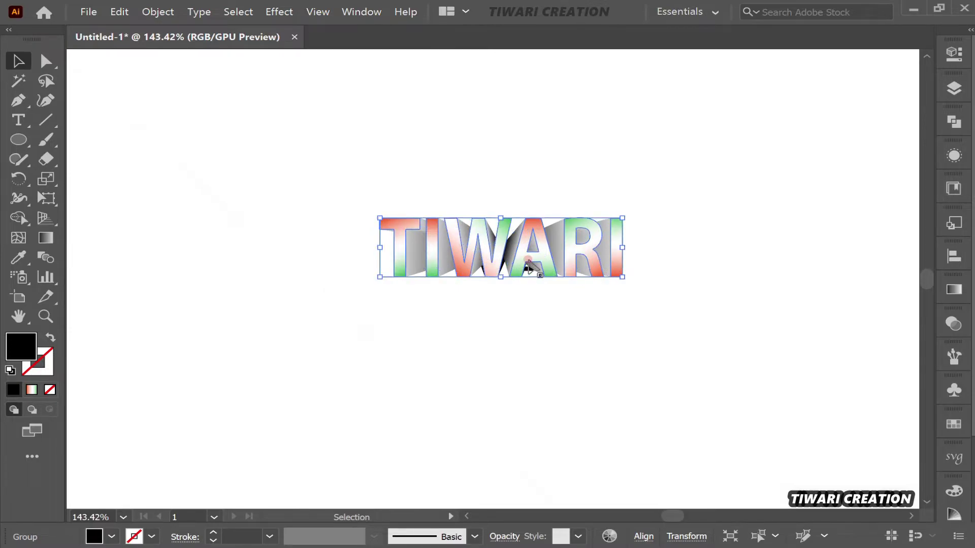
click(528, 260)
drag(528, 260, 528, 262)
- Soften the black shadow with a 5.4502-pixel Gaussian Blur
click(279, 11)
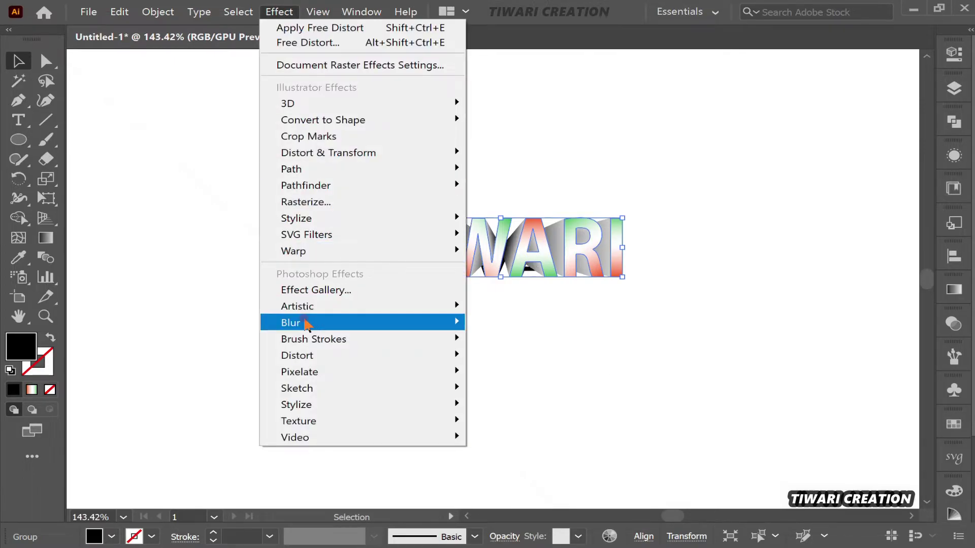
mouse_move(291, 322)
click(539, 325)
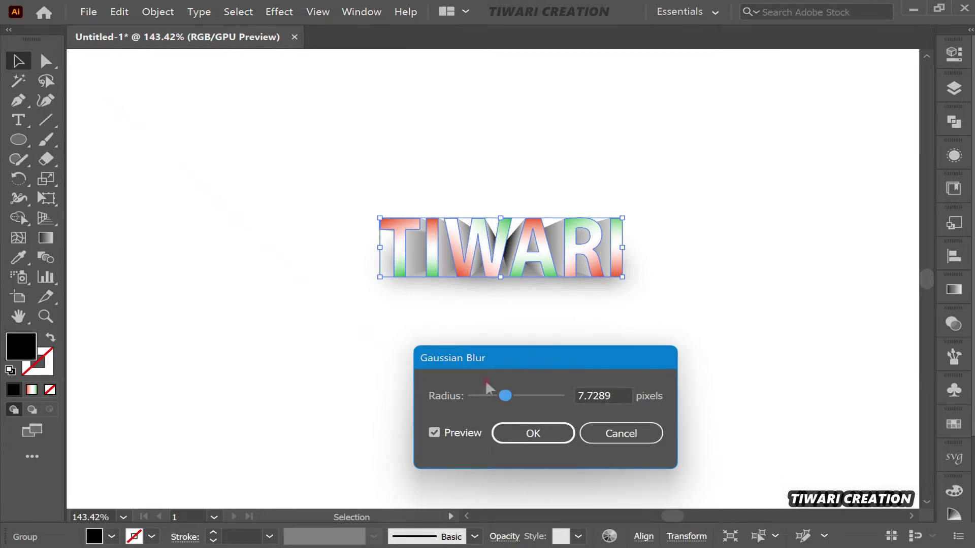
drag(505, 396, 495, 396)
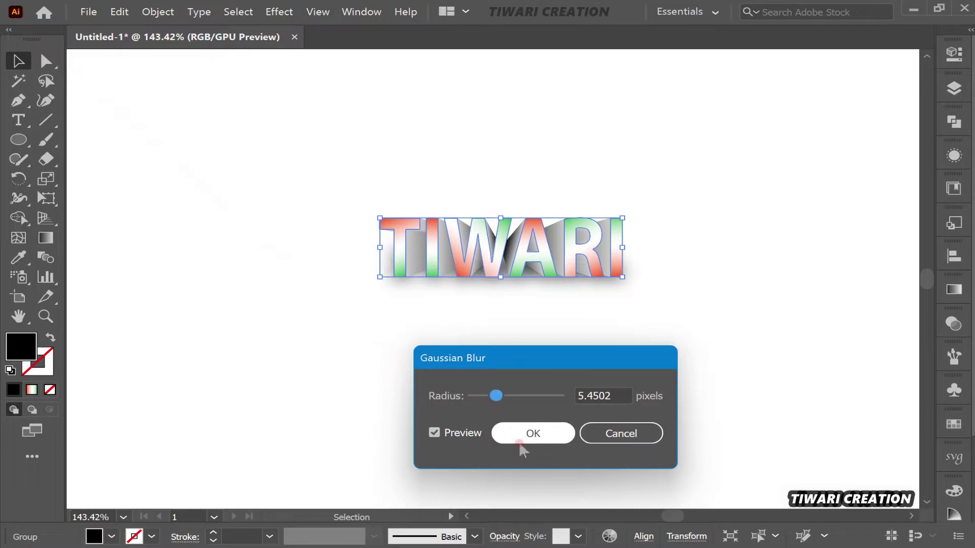
click(566, 432)
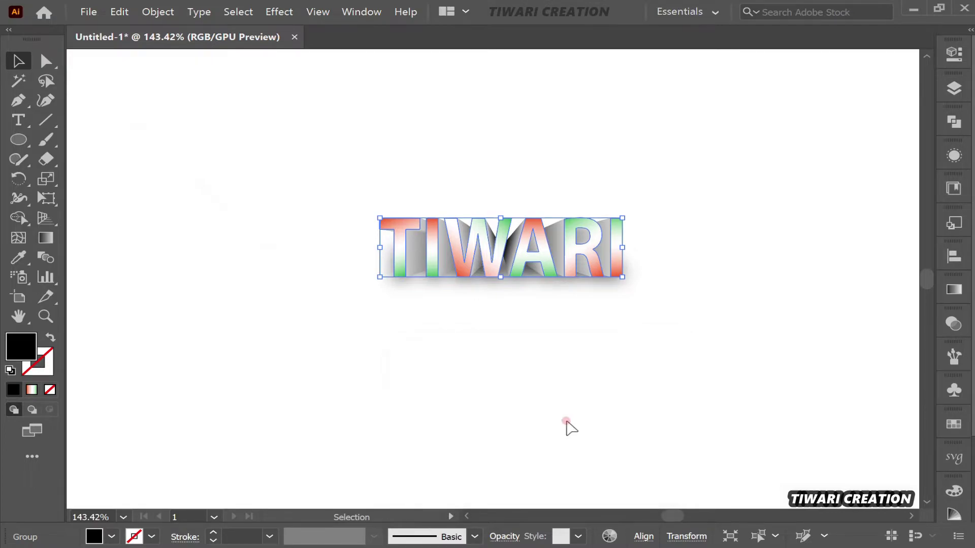
click(702, 306)
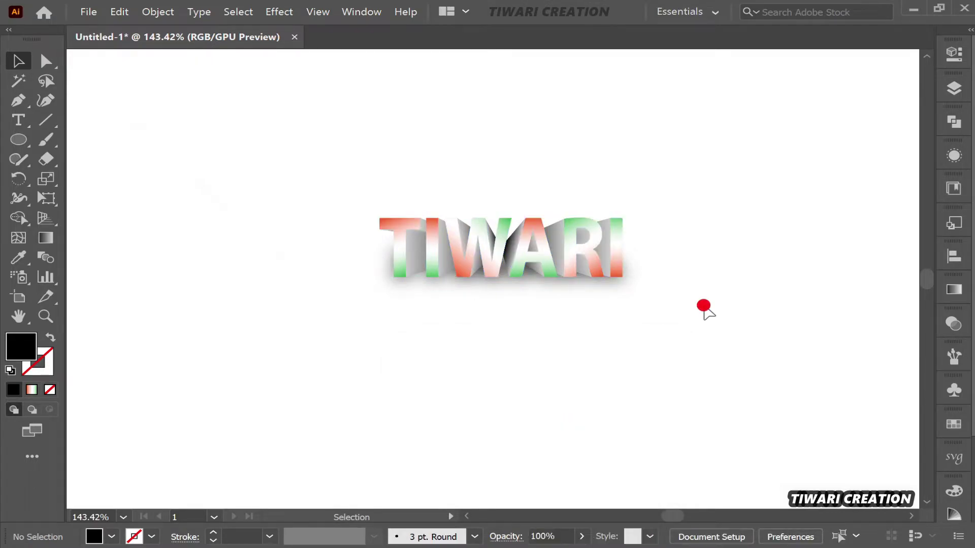
- Position the flipped TIWARI copy directly under the original as its mirror image
click(622, 263)
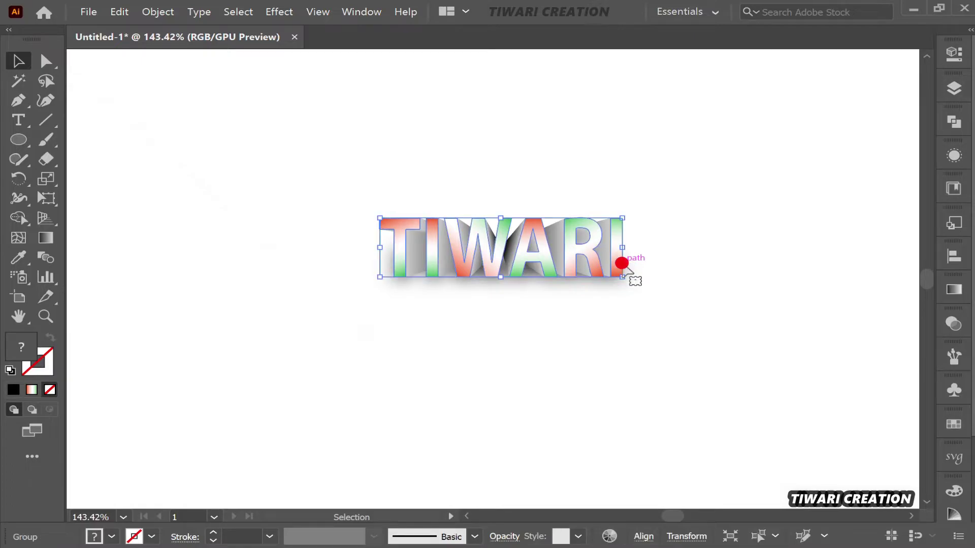
key(a)
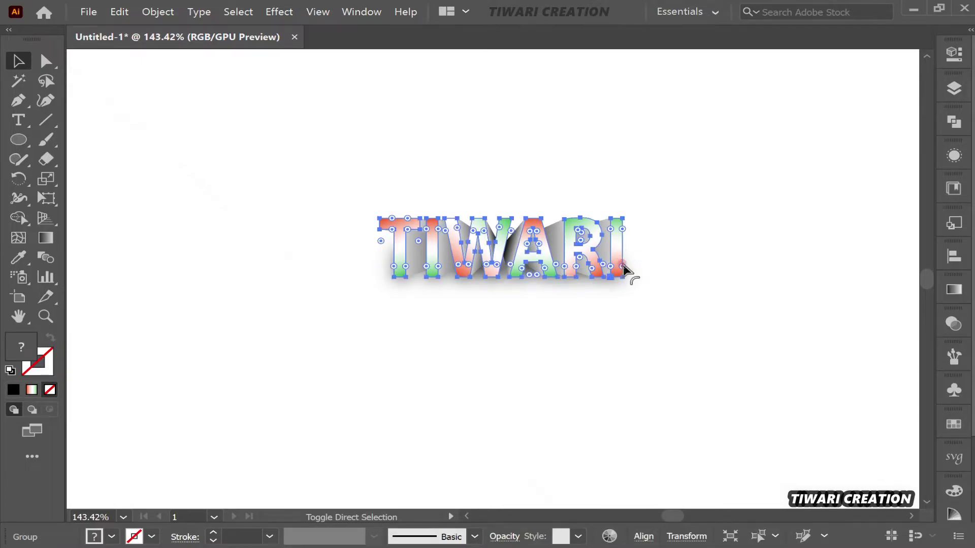
key(v)
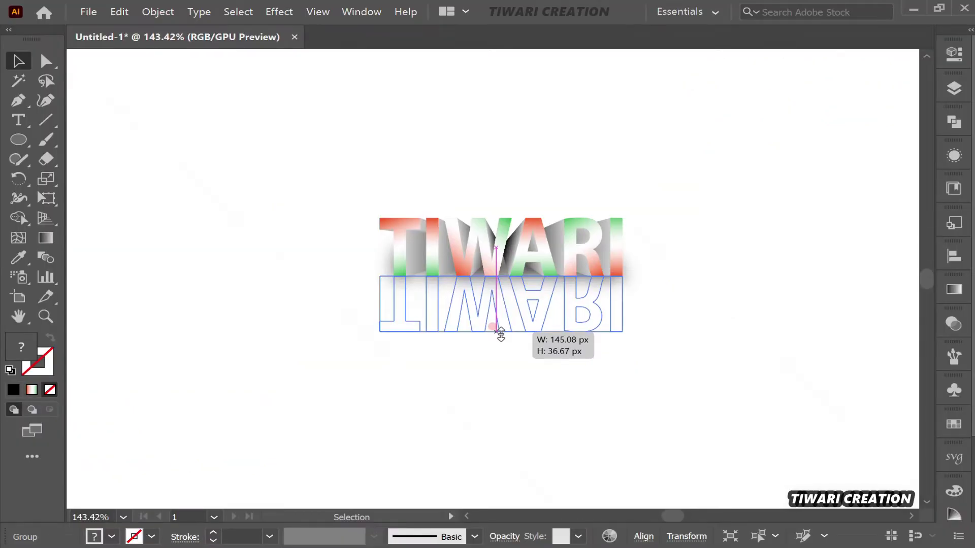
drag(500, 333, 500, 333)
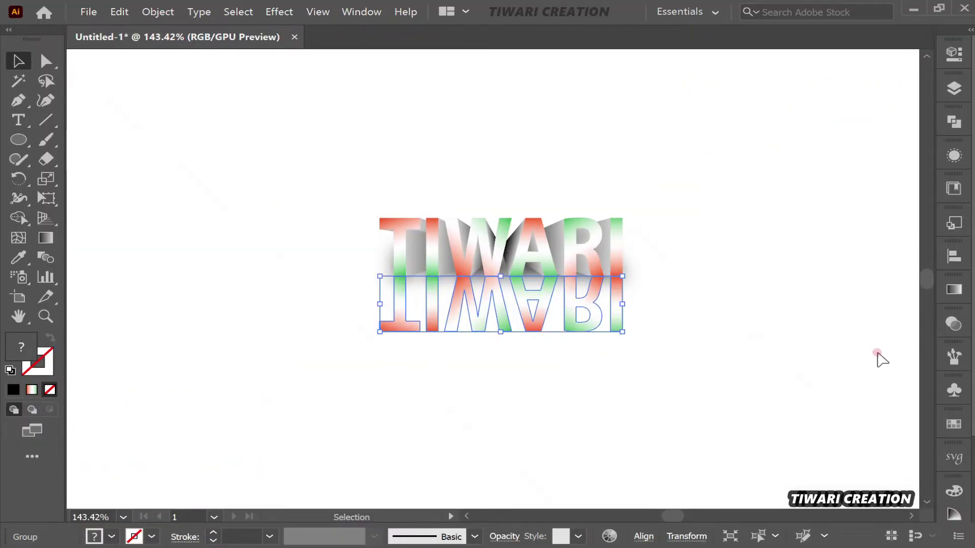
click(962, 293)
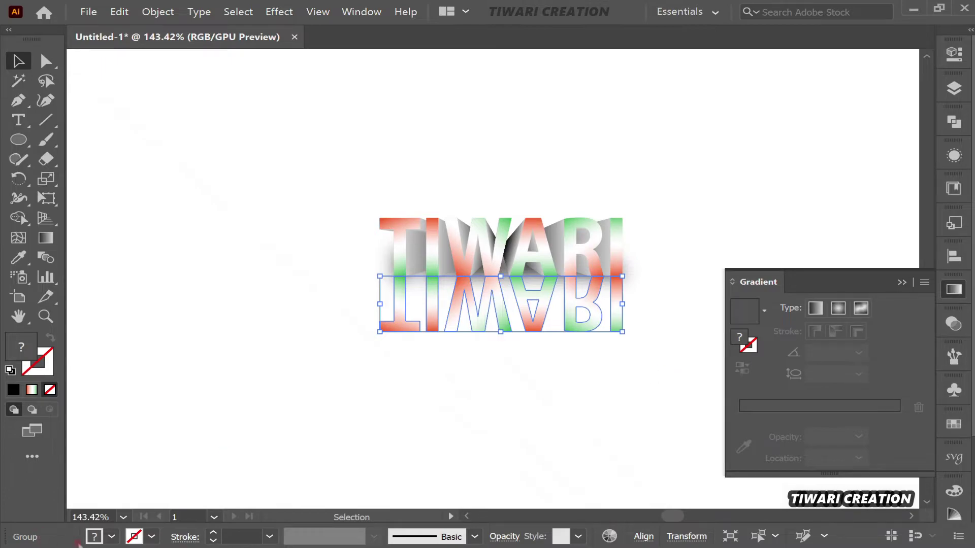
- Apply a gradient to the reflection with a black left stop and a 0%-opacity right stop
click(114, 534)
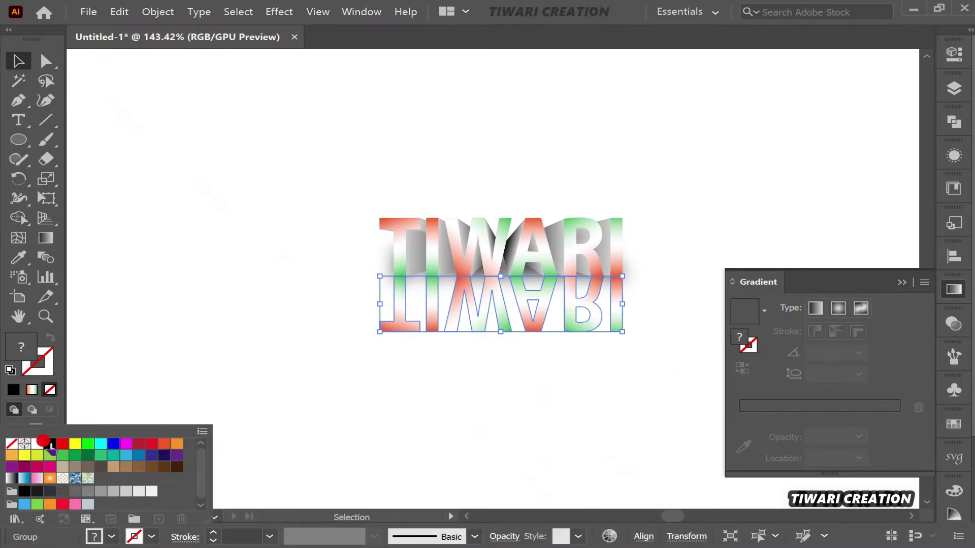
click(49, 443)
click(472, 460)
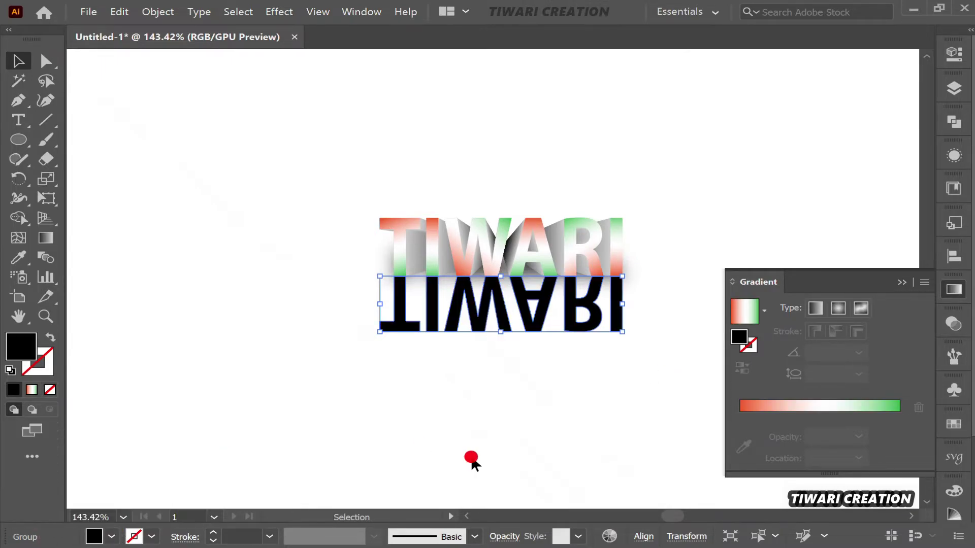
click(820, 406)
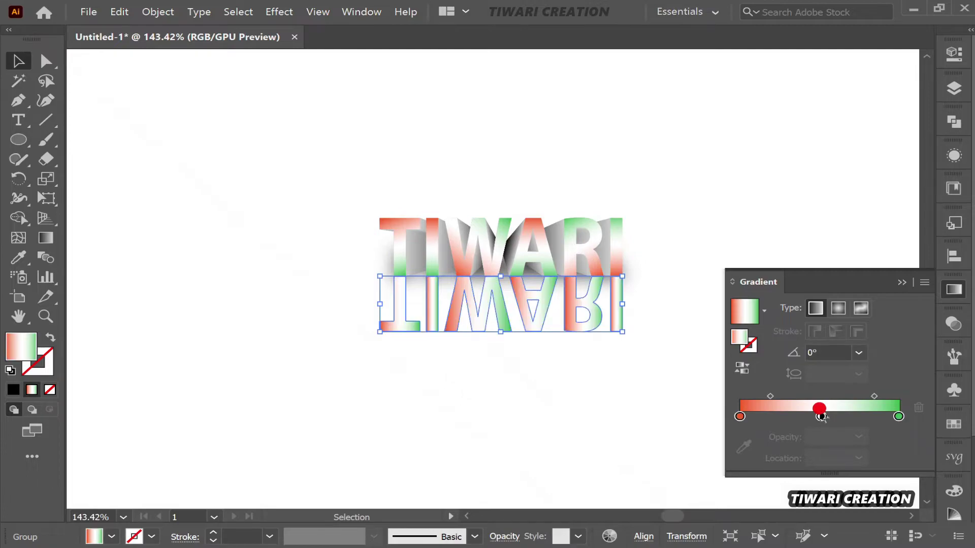
double_click(740, 417)
click(704, 233)
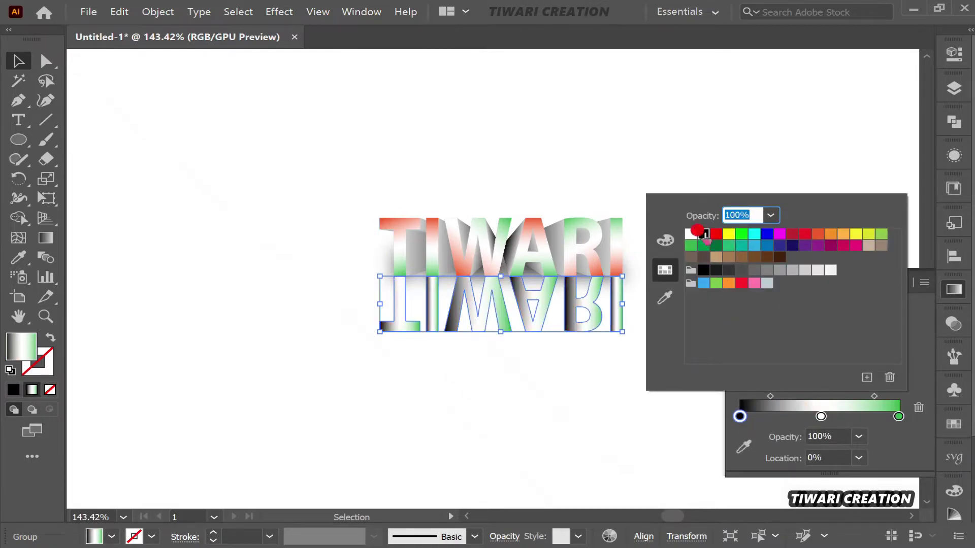
click(897, 416)
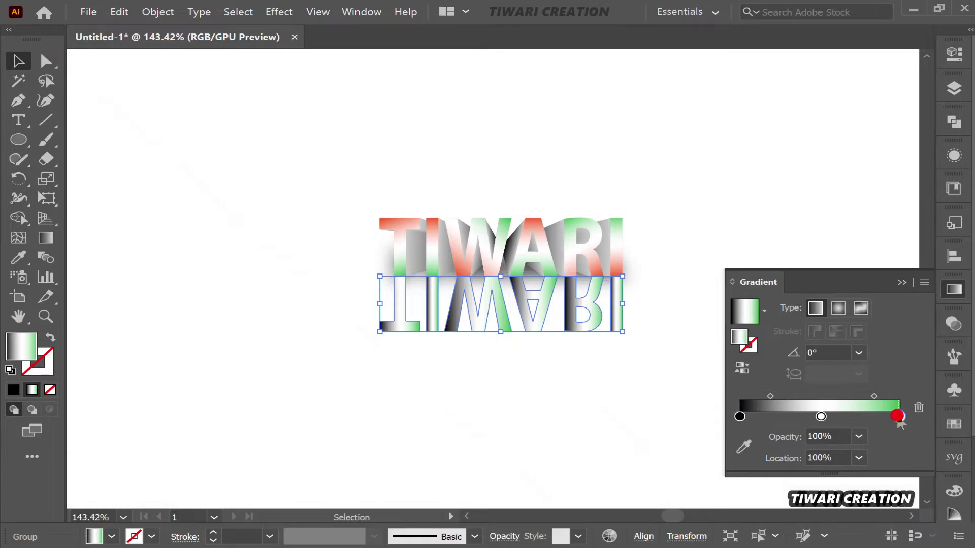
click(858, 437)
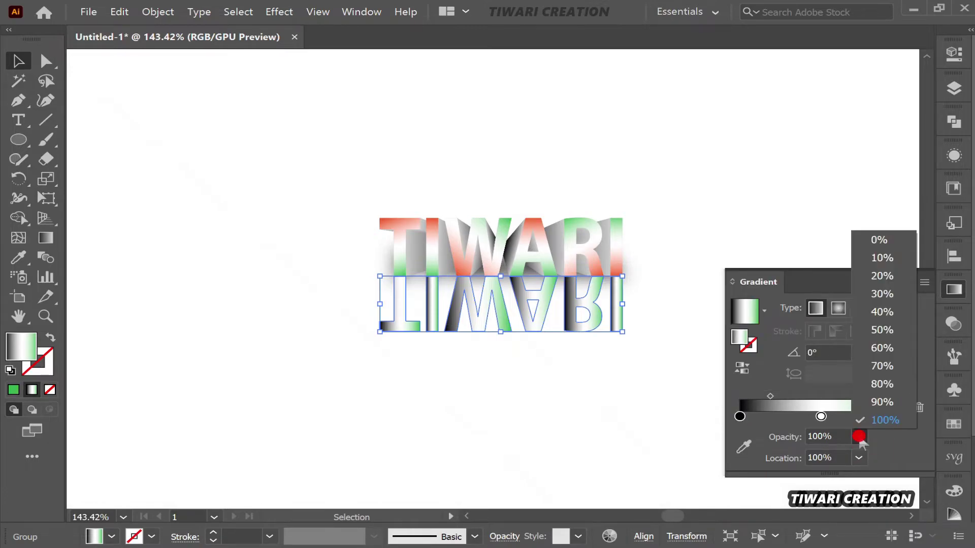
click(866, 238)
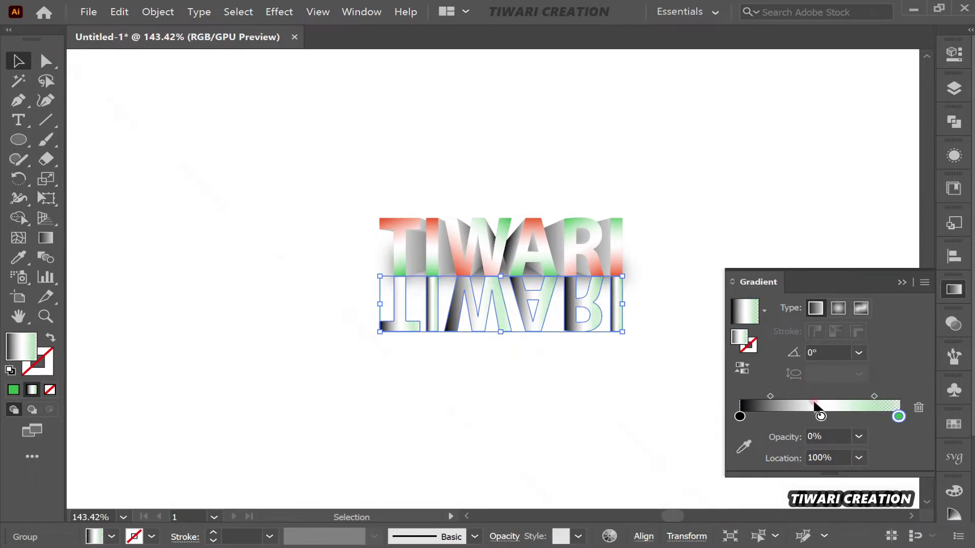
- Remove the extra middle stop and make the gradient's right end stop white
drag(821, 417, 907, 419)
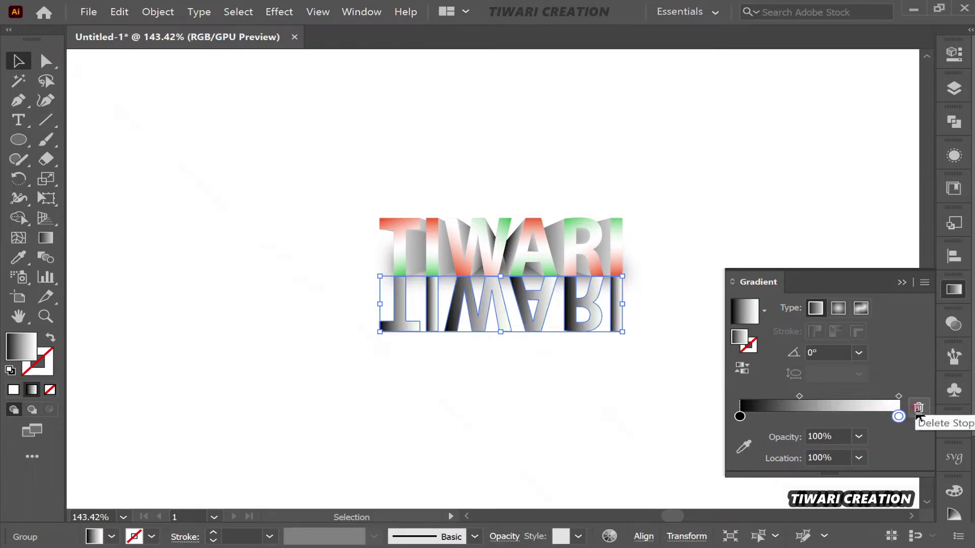
click(918, 408)
click(900, 417)
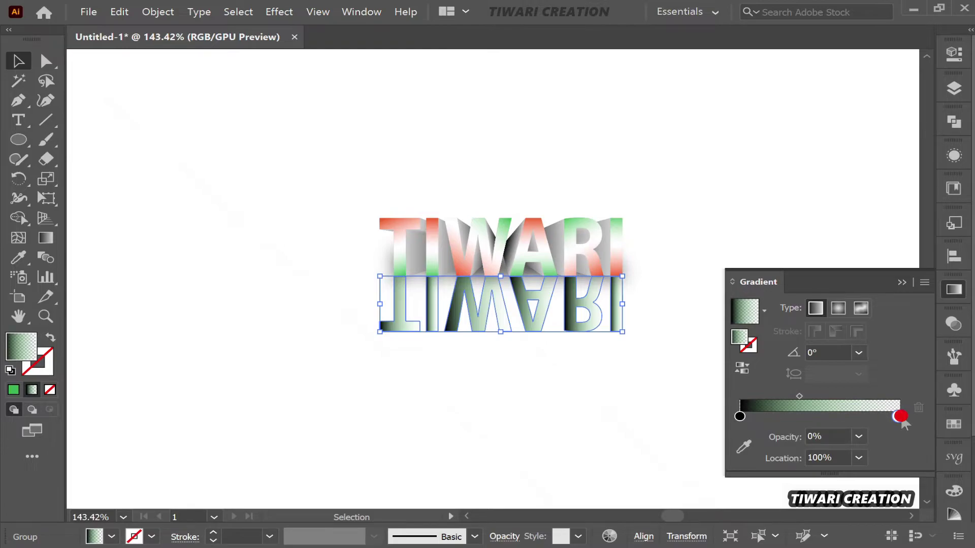
double_click(900, 417)
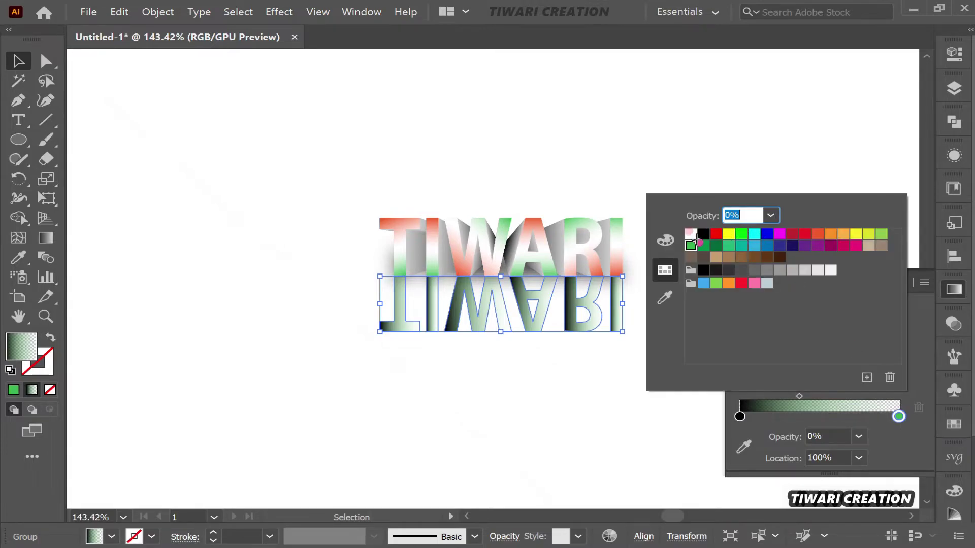
click(691, 233)
click(677, 462)
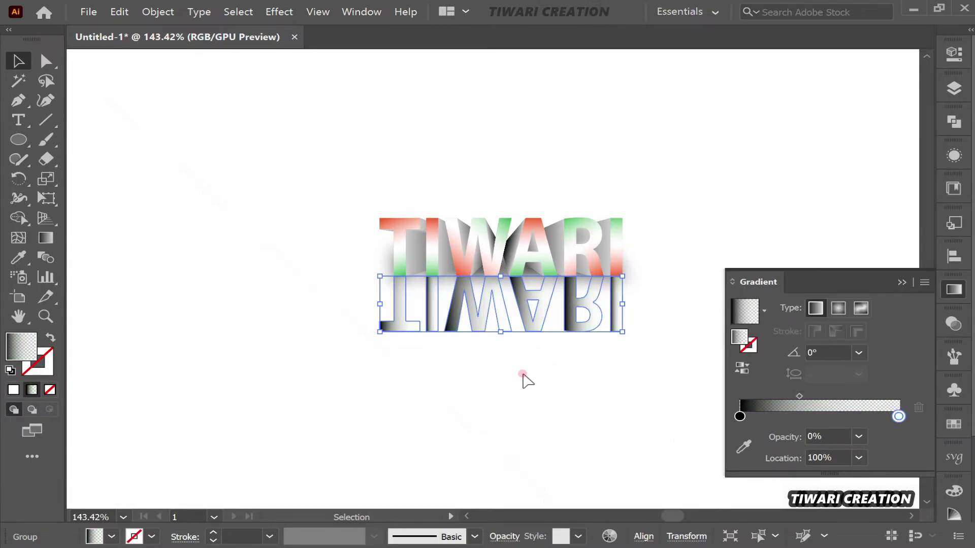
- Run the gradient vertically across the reflection and reverse its direction
key(g)
drag(508, 349, 502, 202)
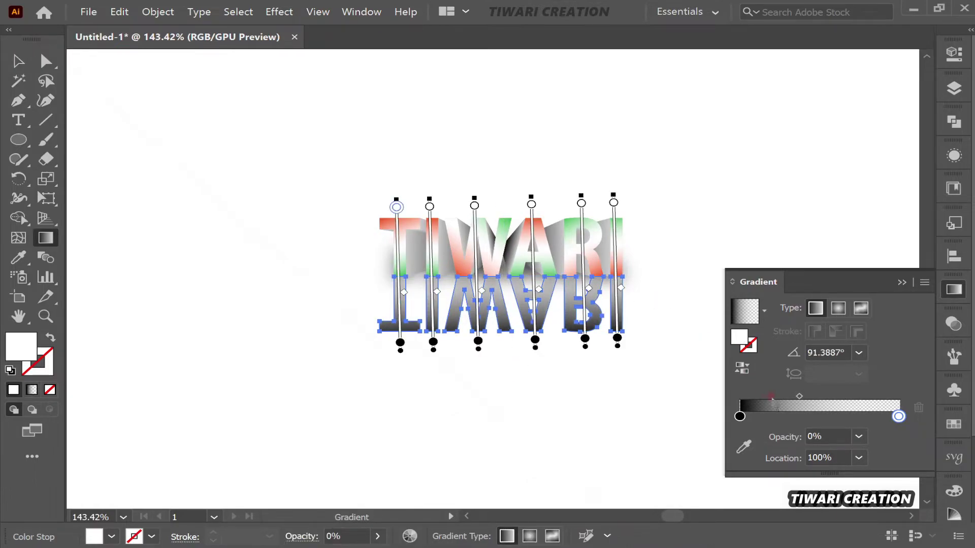
click(742, 370)
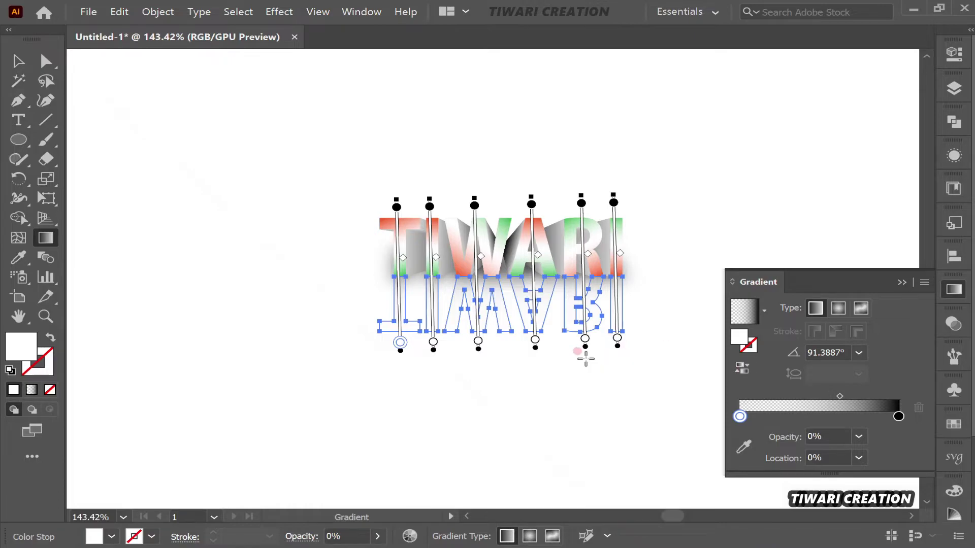
click(954, 290)
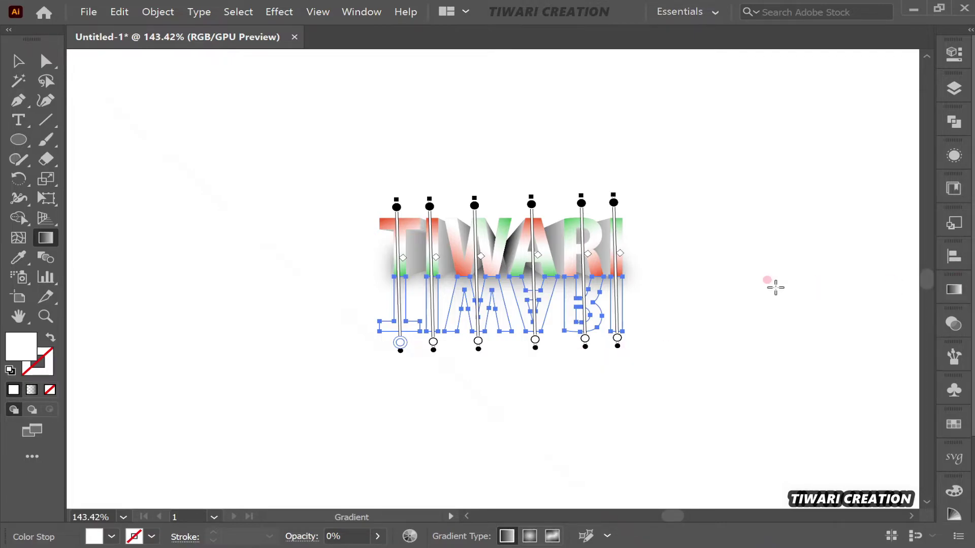
key(v)
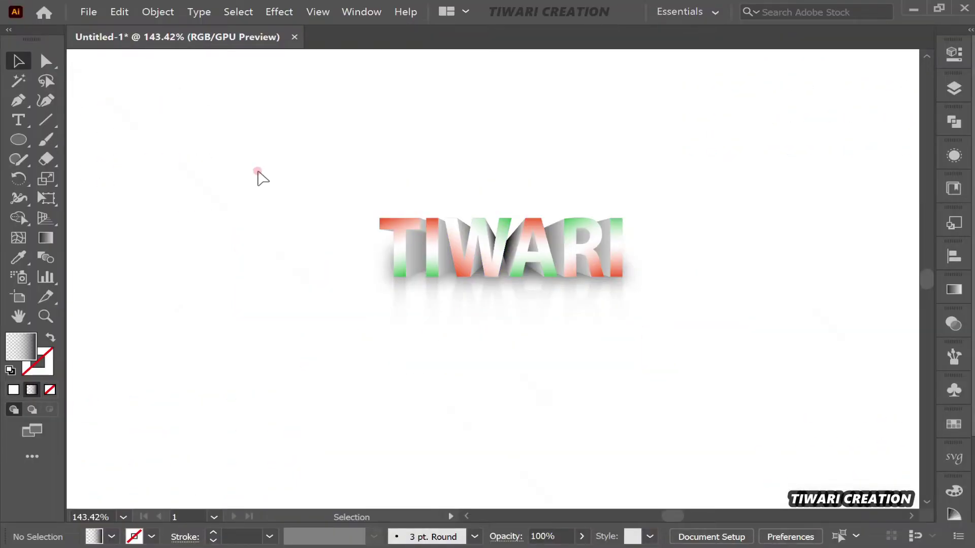
drag(256, 174, 821, 428)
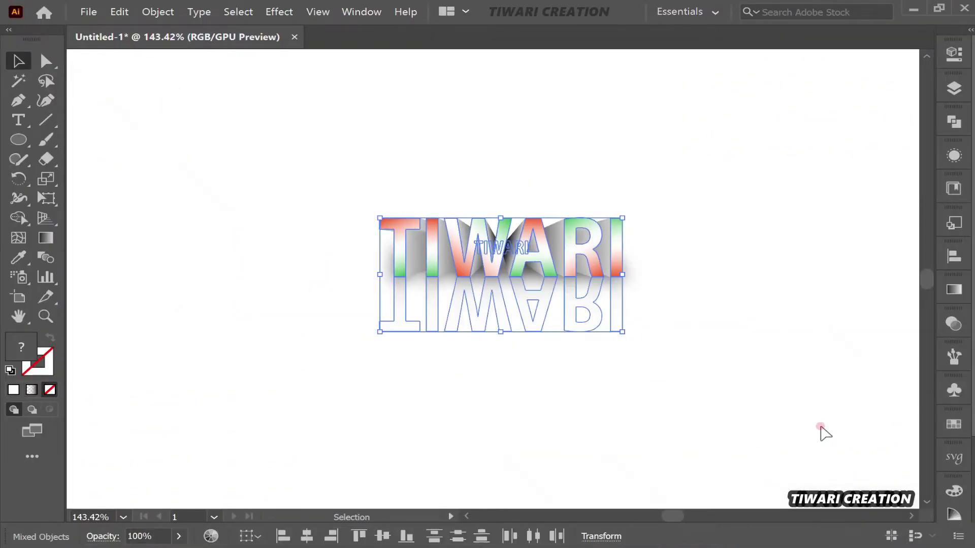
click(763, 326)
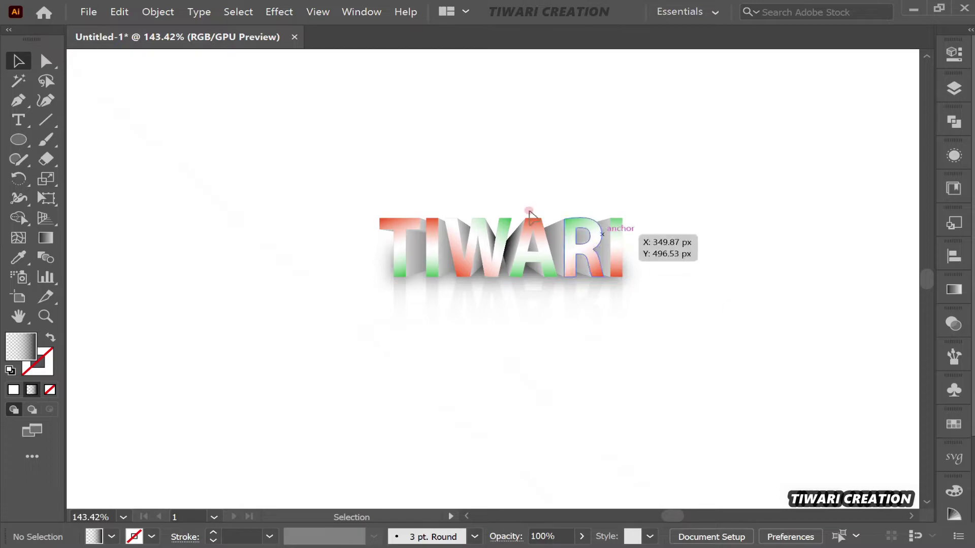
drag(297, 182, 788, 462)
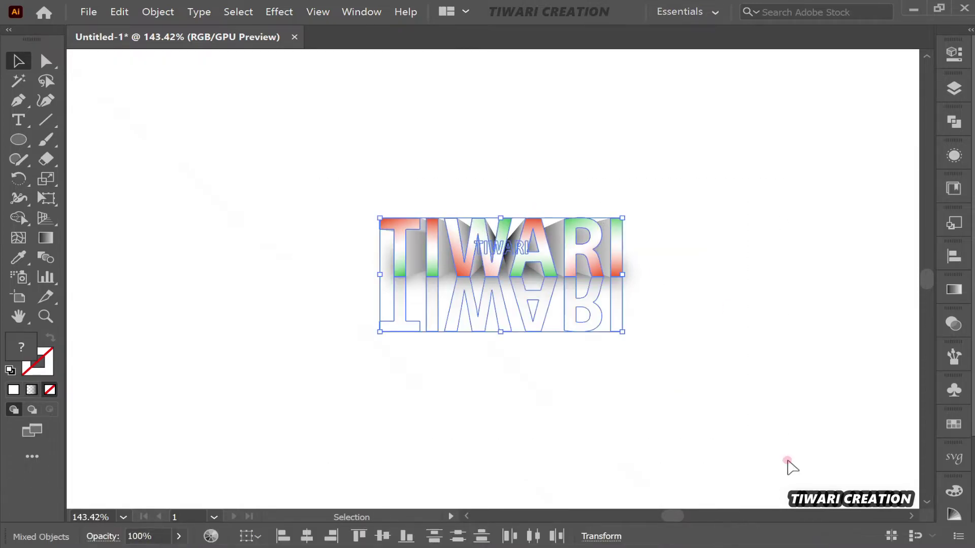
click(721, 264)
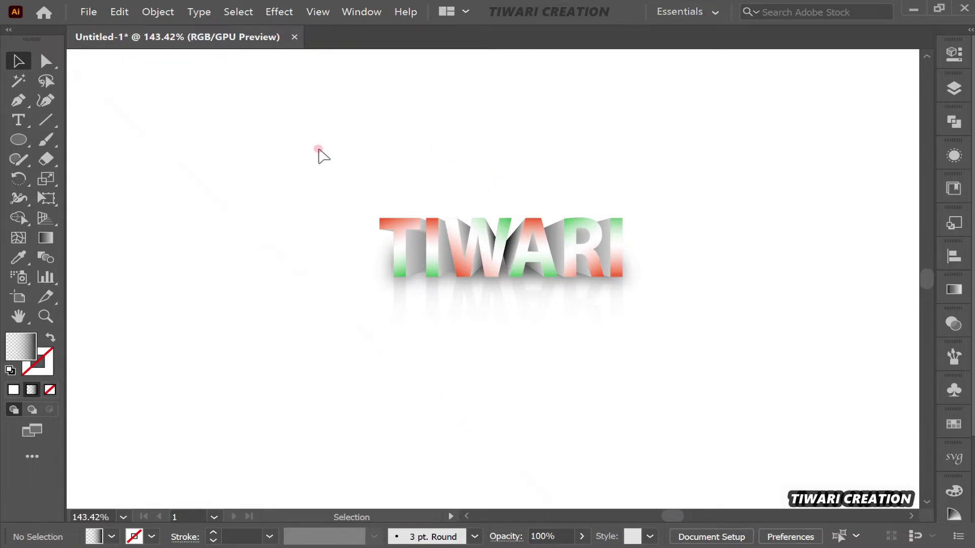
drag(317, 148, 812, 351)
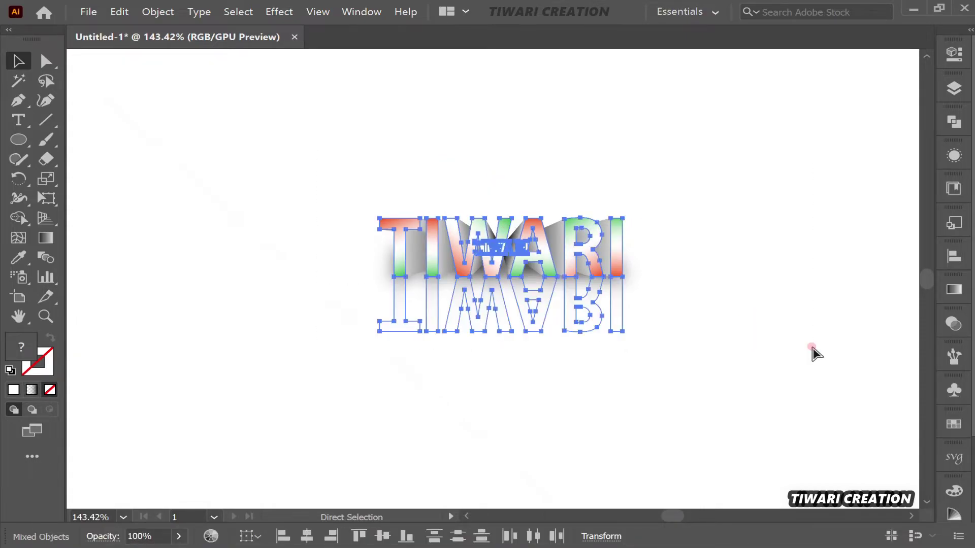
key(ctrl+g)
click(747, 264)
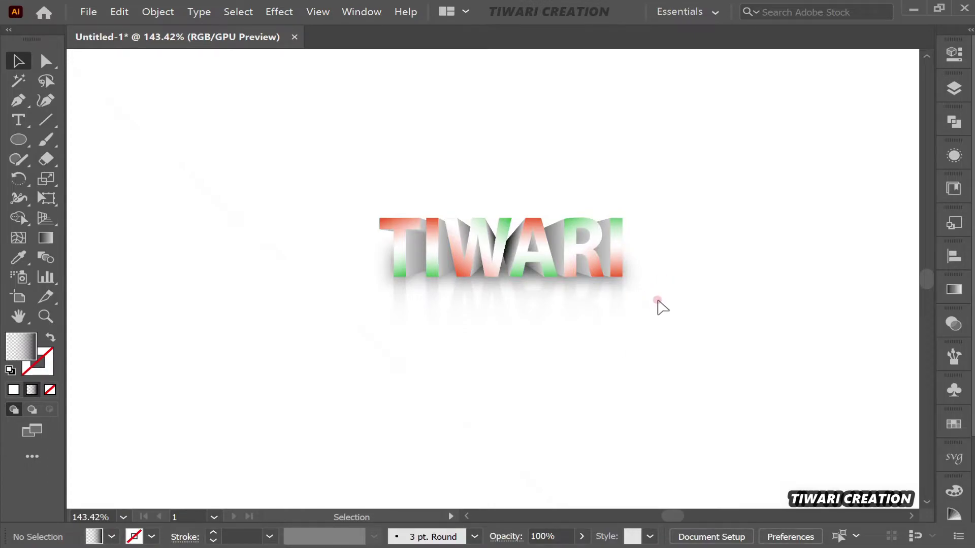
key(ctrl+a)
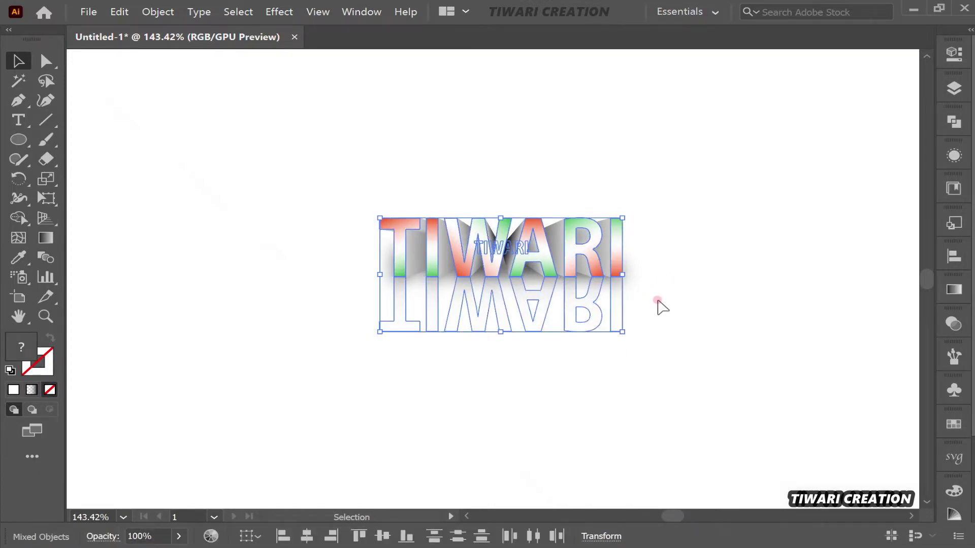
click(671, 257)
click(619, 310)
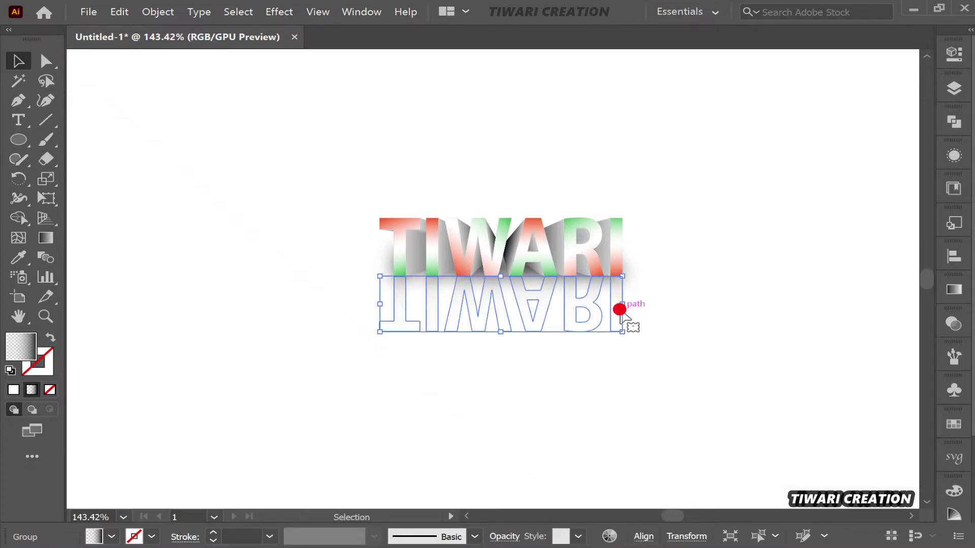
- Set the reflection gradient's left stop to orange-red
click(954, 293)
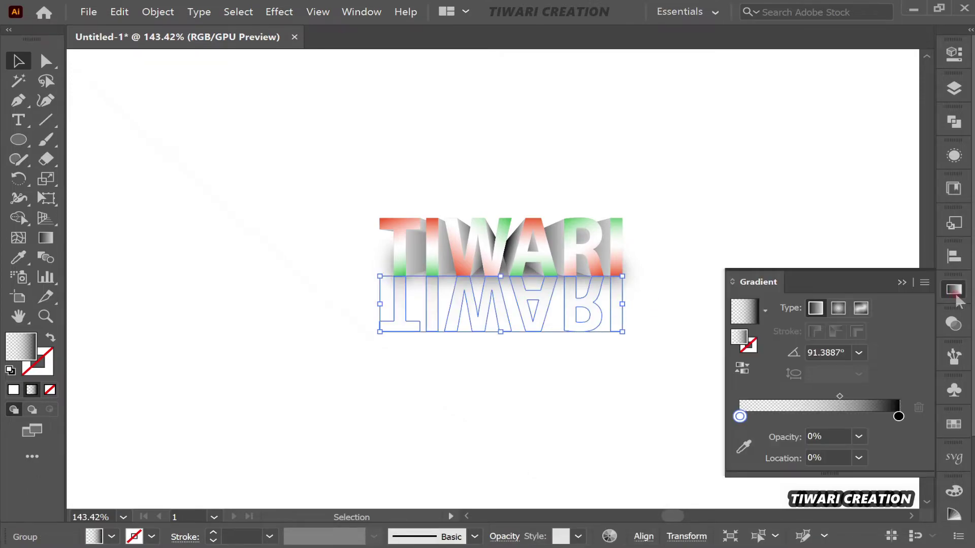
double_click(740, 417)
click(818, 239)
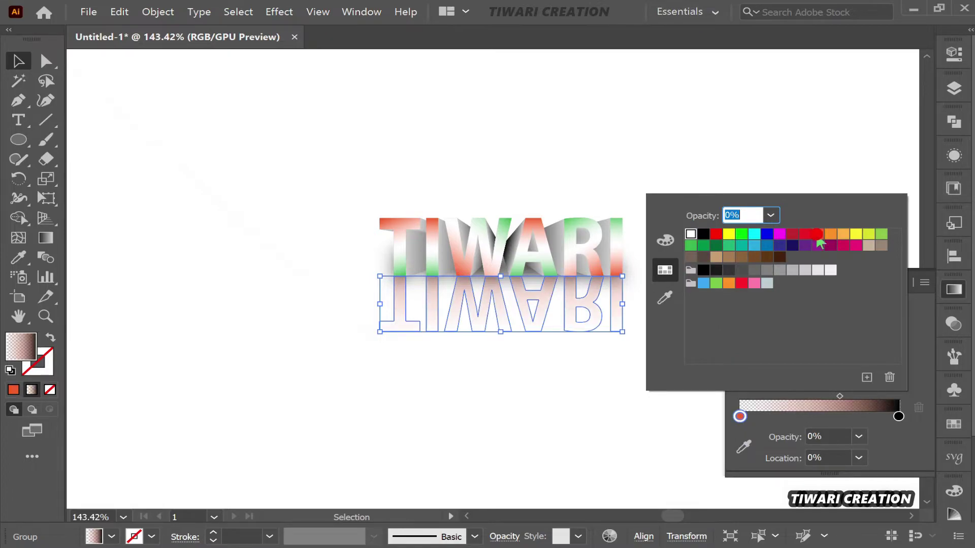
click(795, 182)
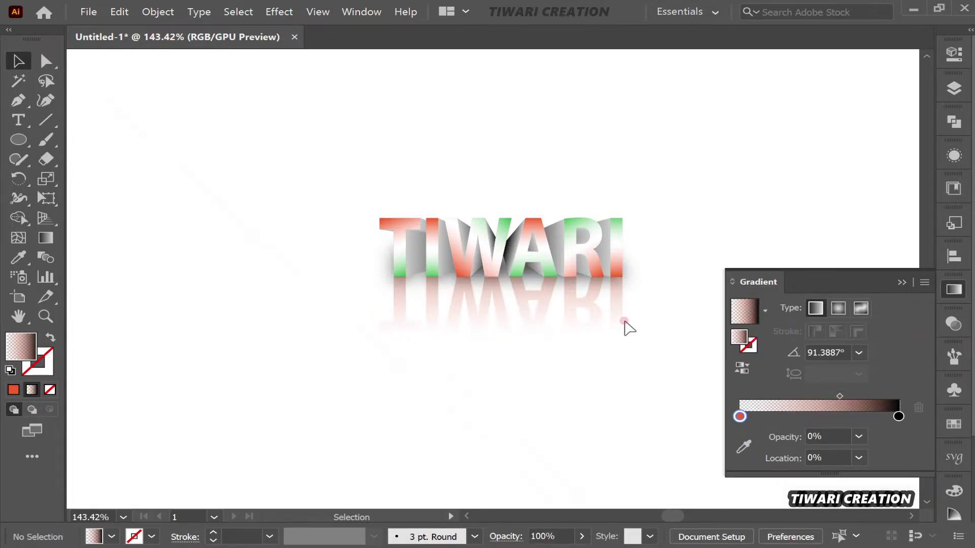
click(609, 320)
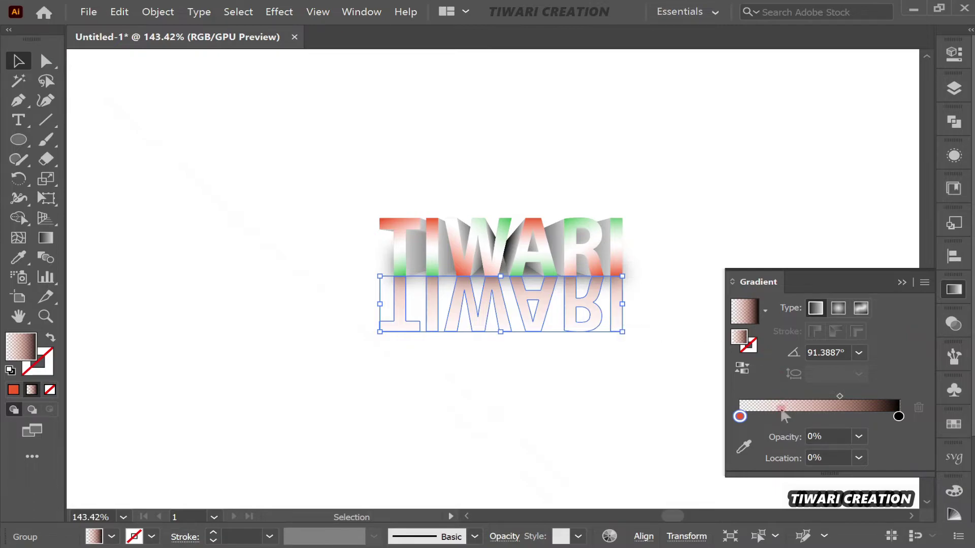
click(899, 419)
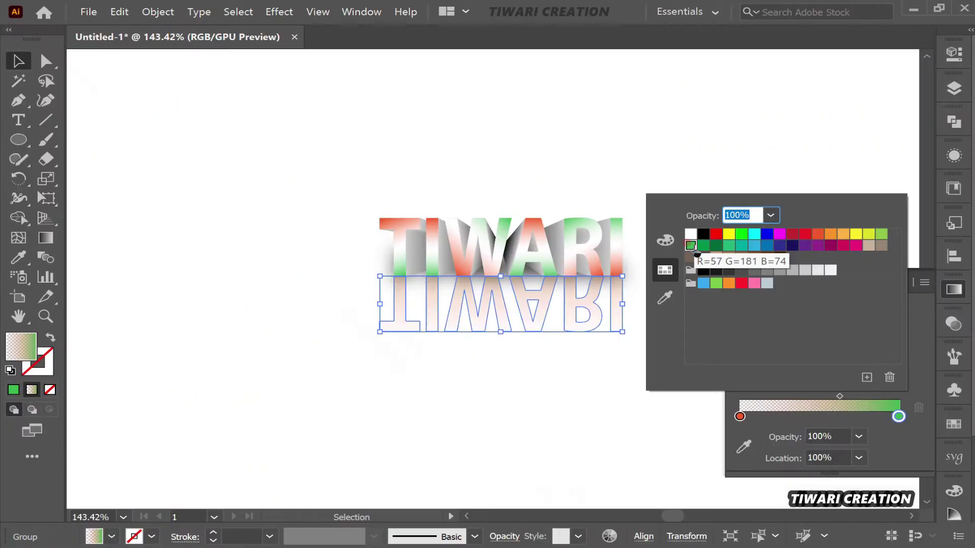
click(626, 424)
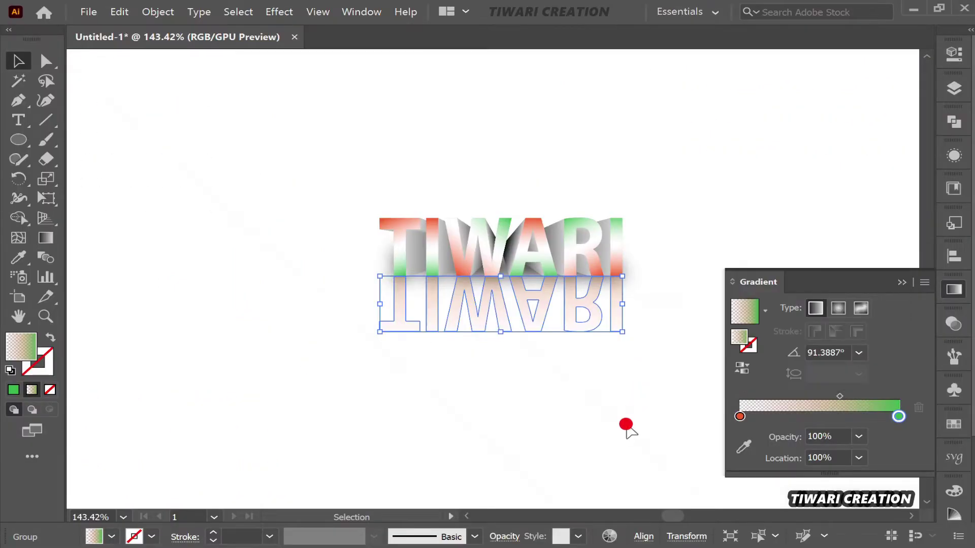
- Shift the gradient midpoint toward green, keeping the red-to-green direction, then deselect
click(741, 418)
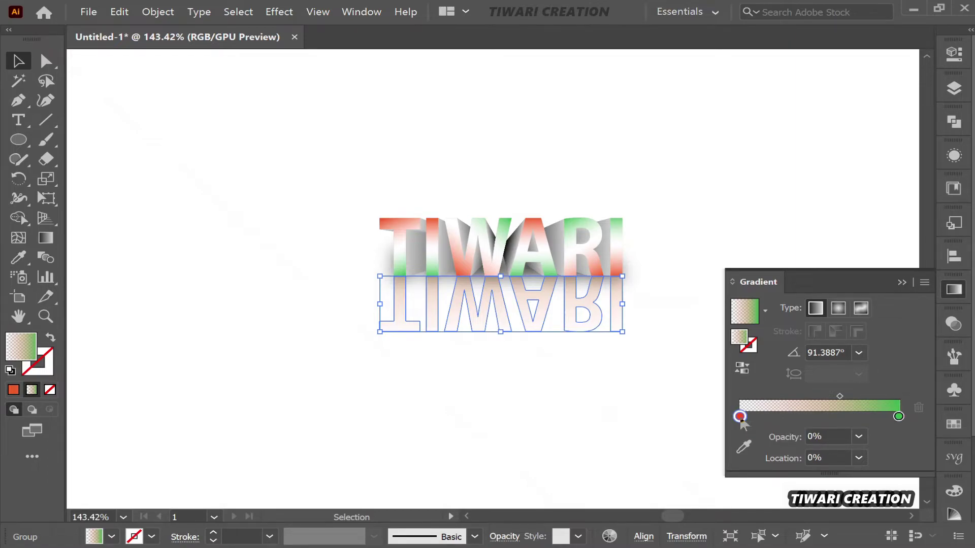
click(746, 366)
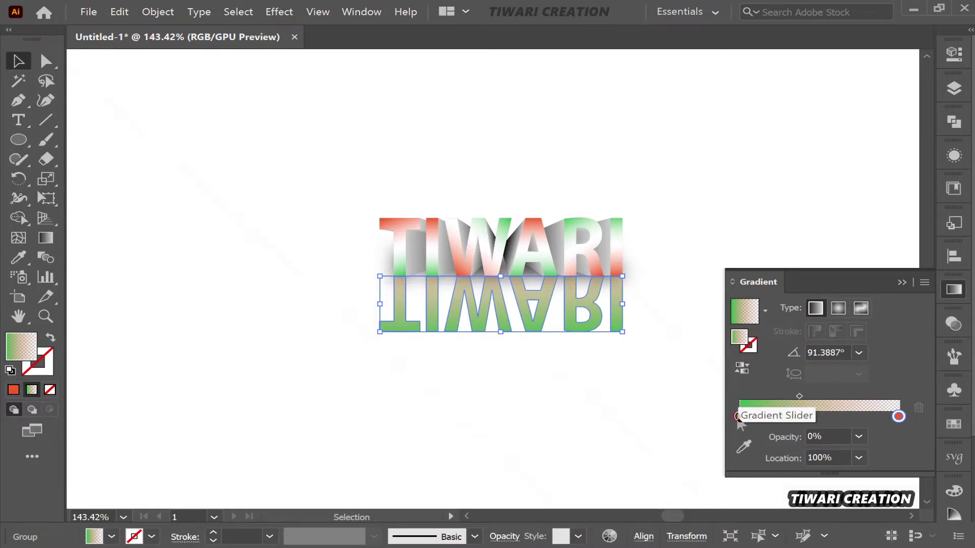
drag(800, 401, 774, 402)
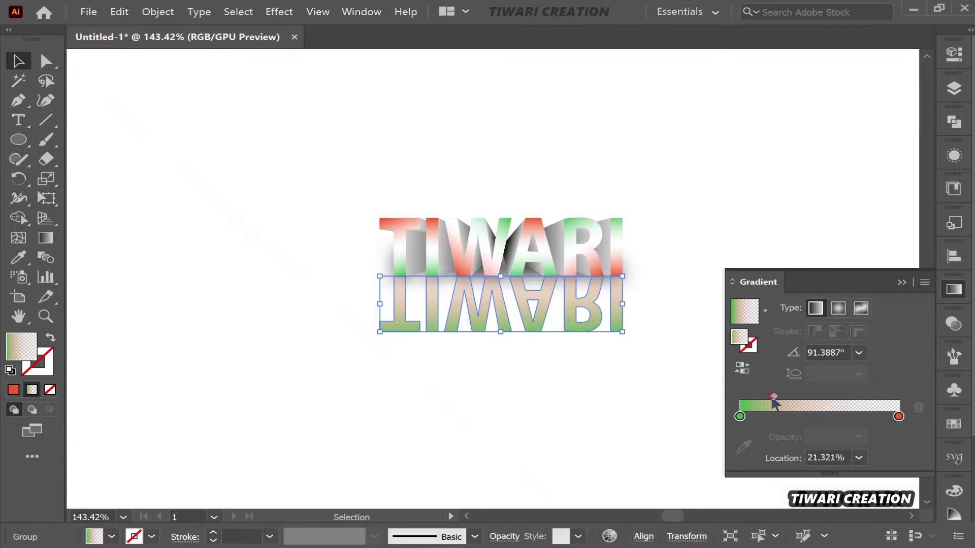
click(742, 373)
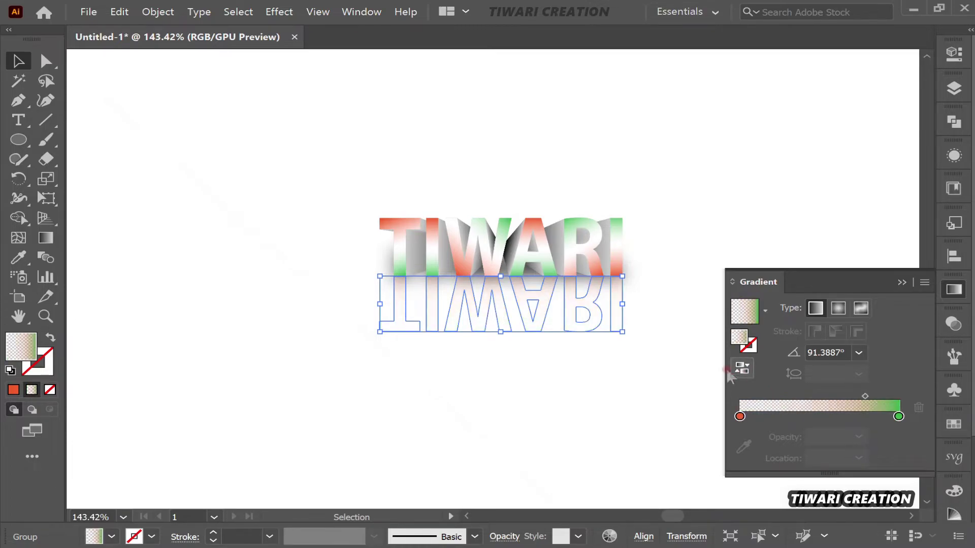
click(671, 360)
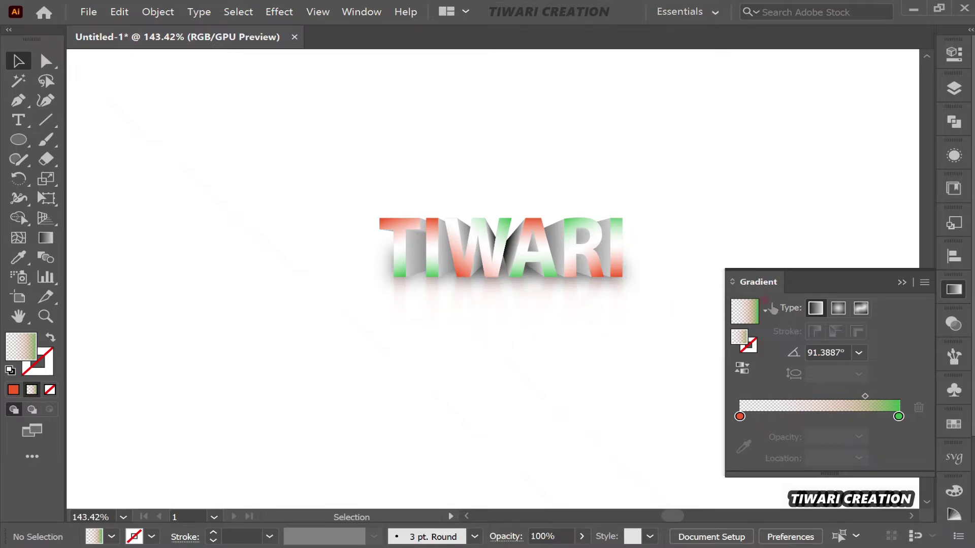
click(964, 296)
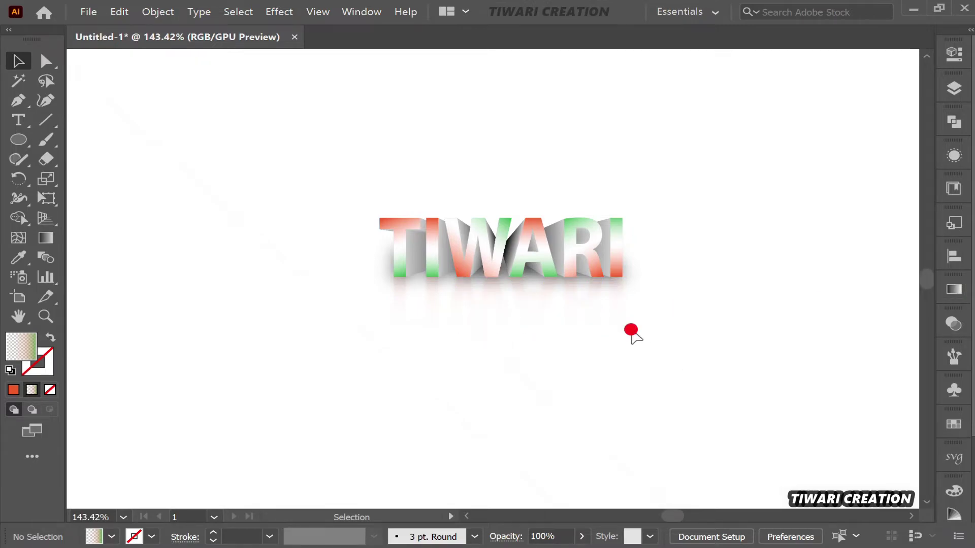
- Select the mirrored TIWARI reflection and set its opacity to 70%
drag(309, 323, 675, 361)
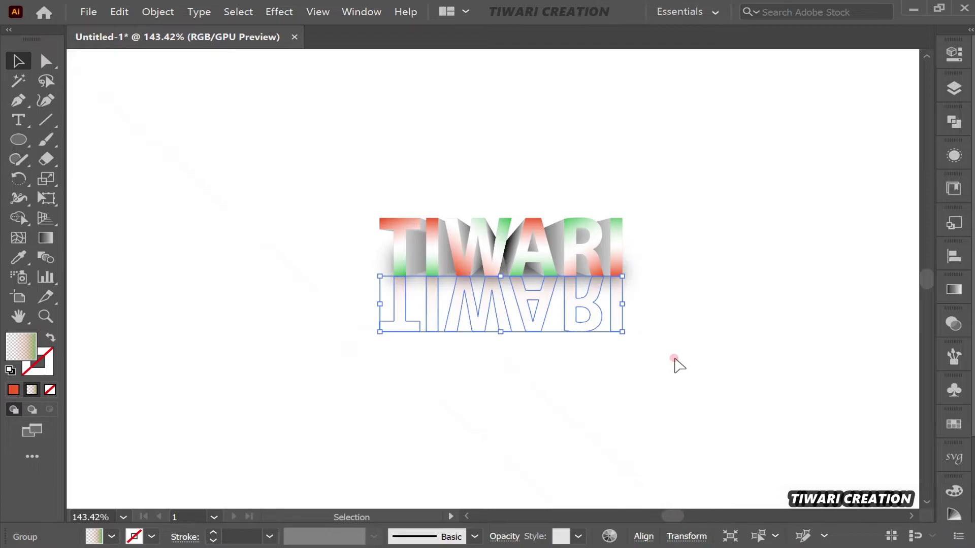
click(510, 539)
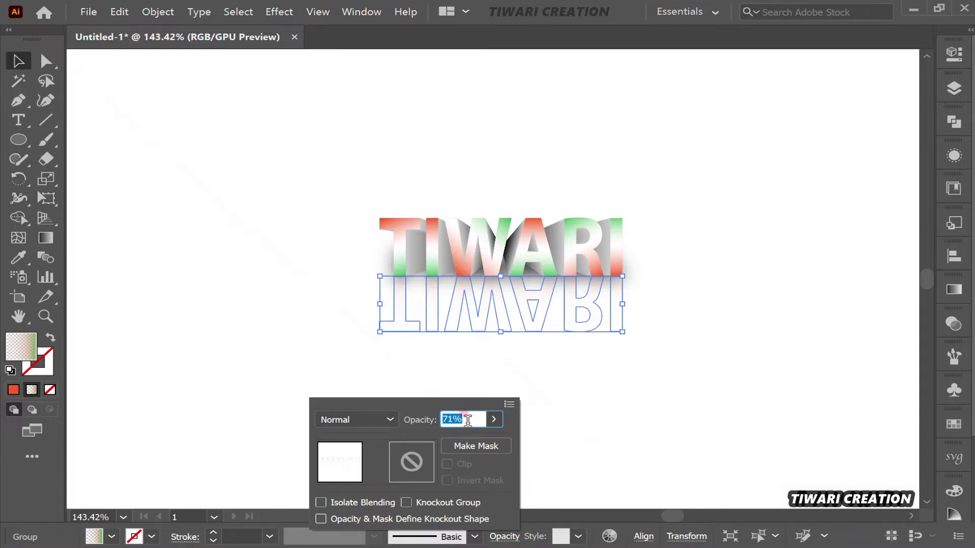
key(Return)
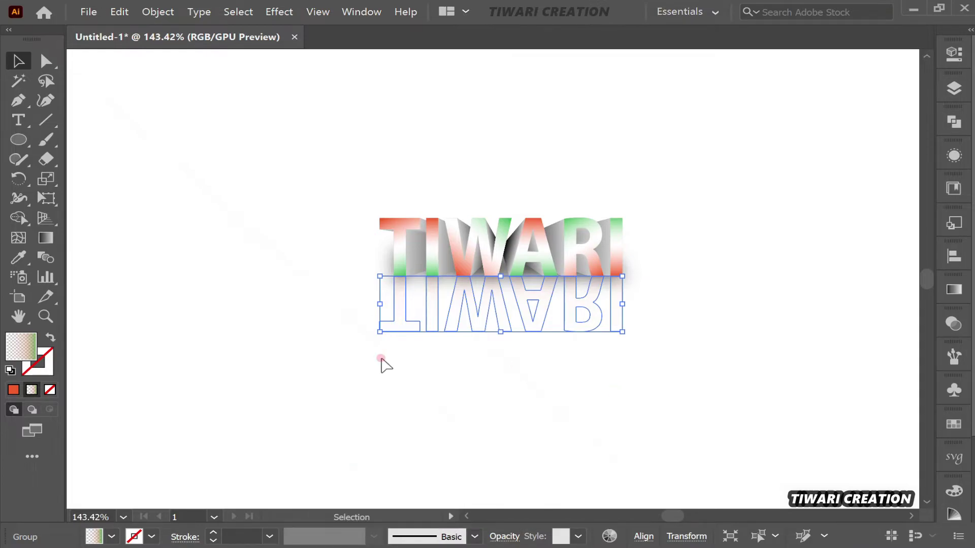
click(318, 368)
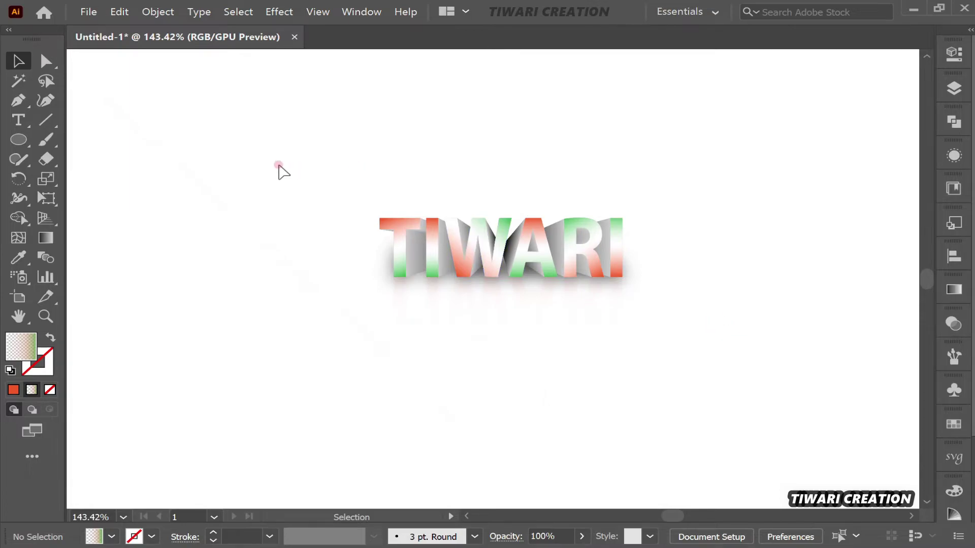
- Select the TIWARI text and its reflection together, then deselect everything
drag(279, 172, 757, 419)
key(a)
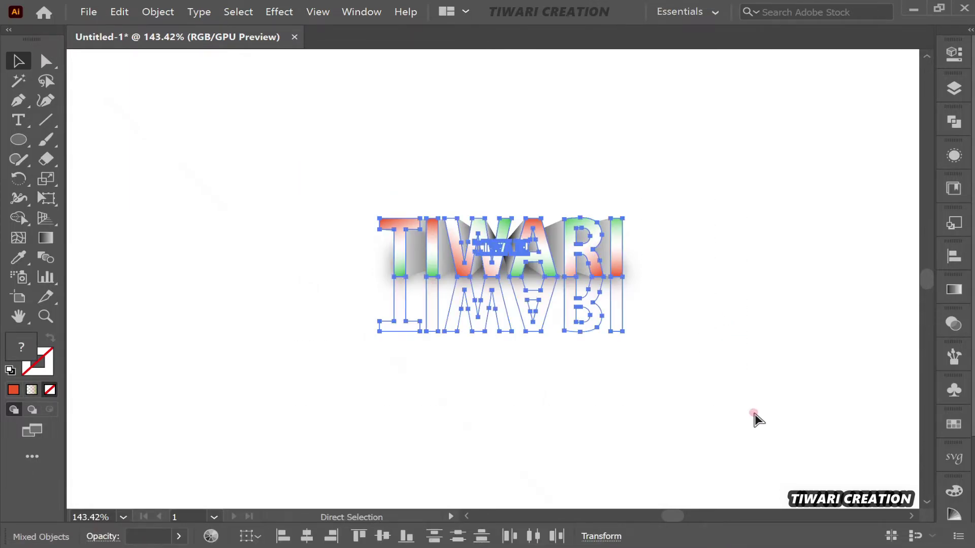
key(v)
click(772, 284)
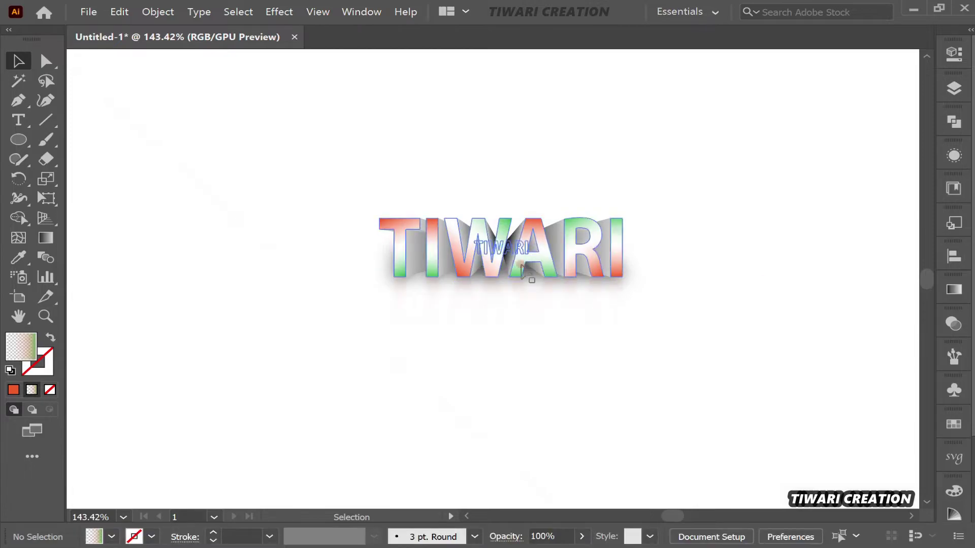
drag(490, 272, 577, 280)
- Draw a large gradient rectangle behind TIWARI and make its left stop black
key(m)
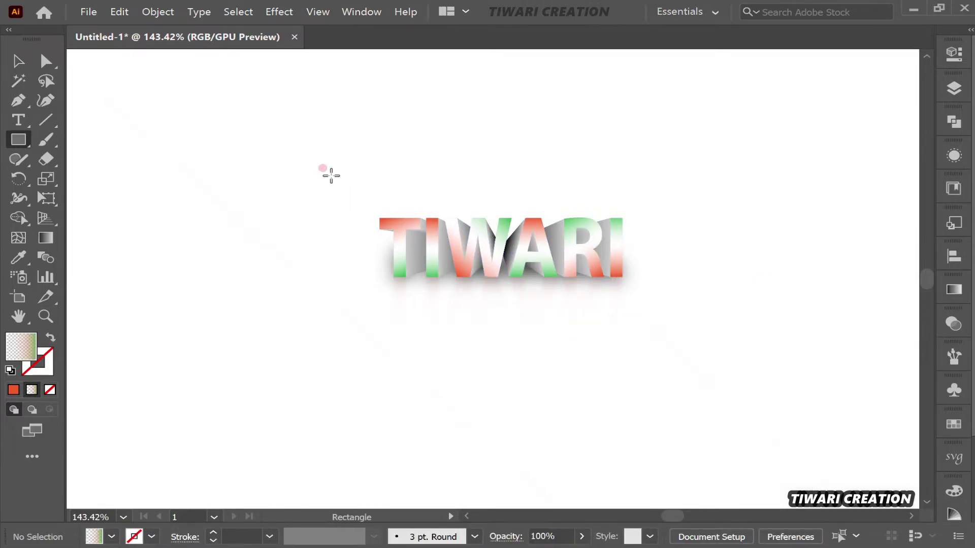
drag(319, 115, 683, 443)
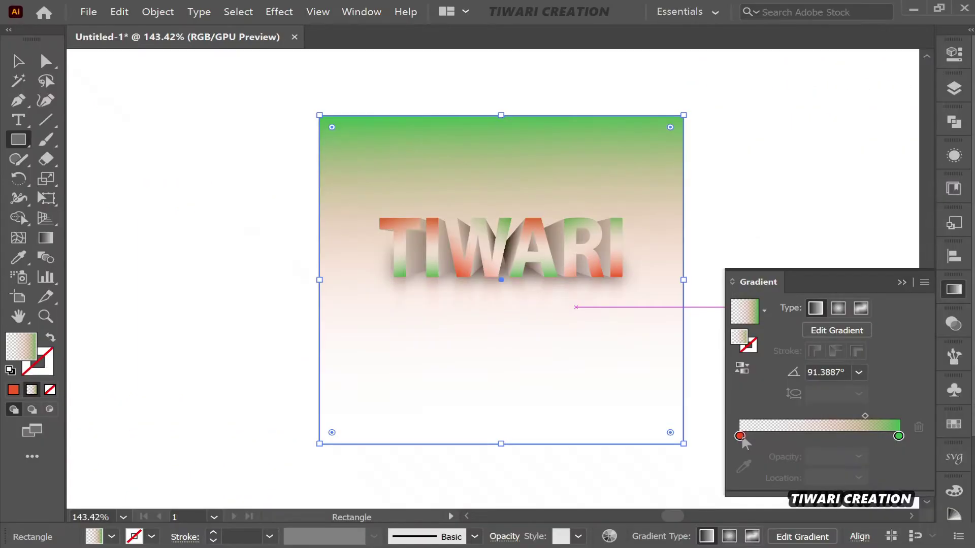
click(740, 437)
double_click(740, 436)
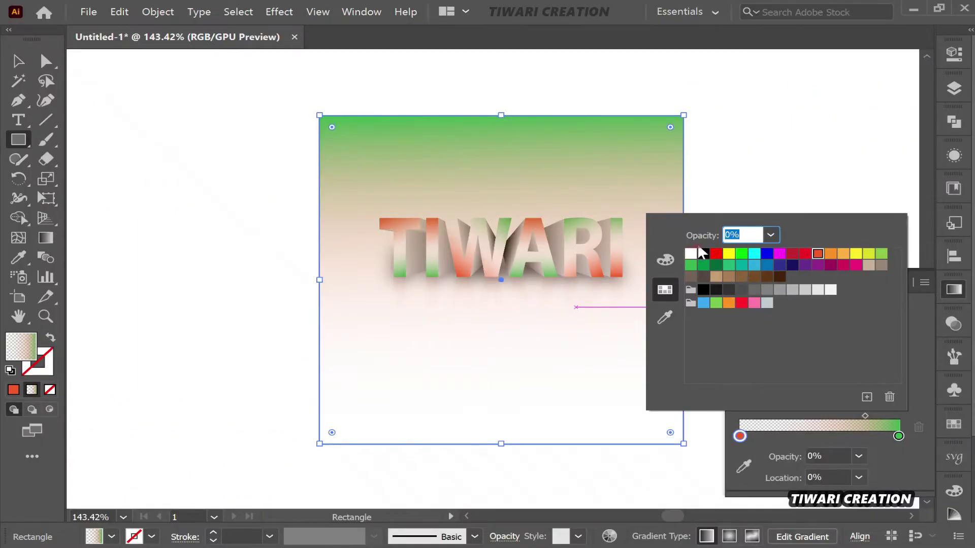
click(702, 252)
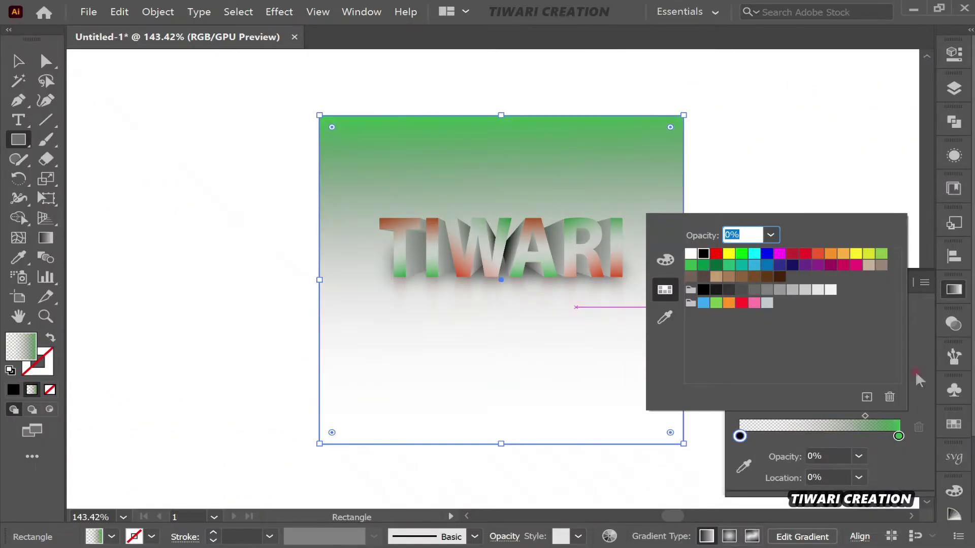
- Change both of the rectangle's gradient stops to white and light grey
click(899, 436)
double_click(898, 436)
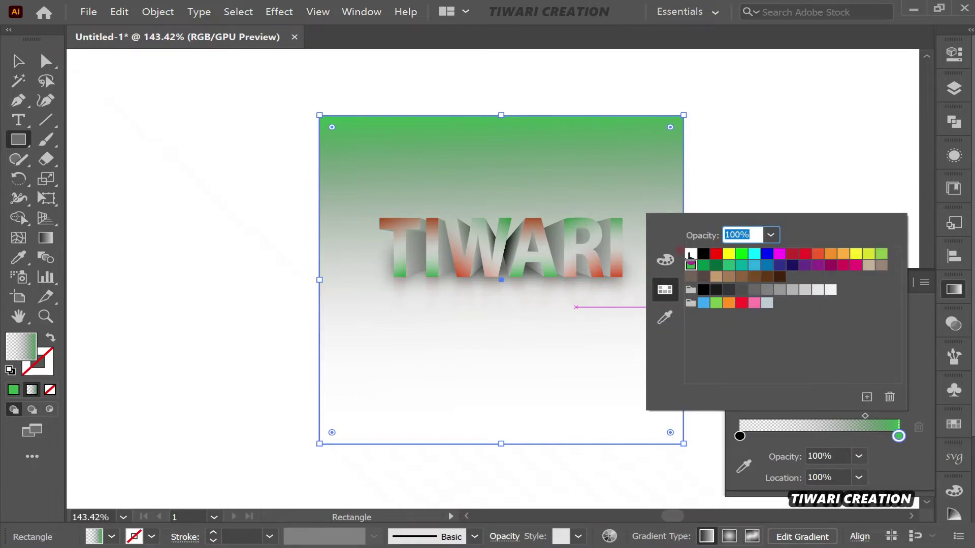
click(690, 253)
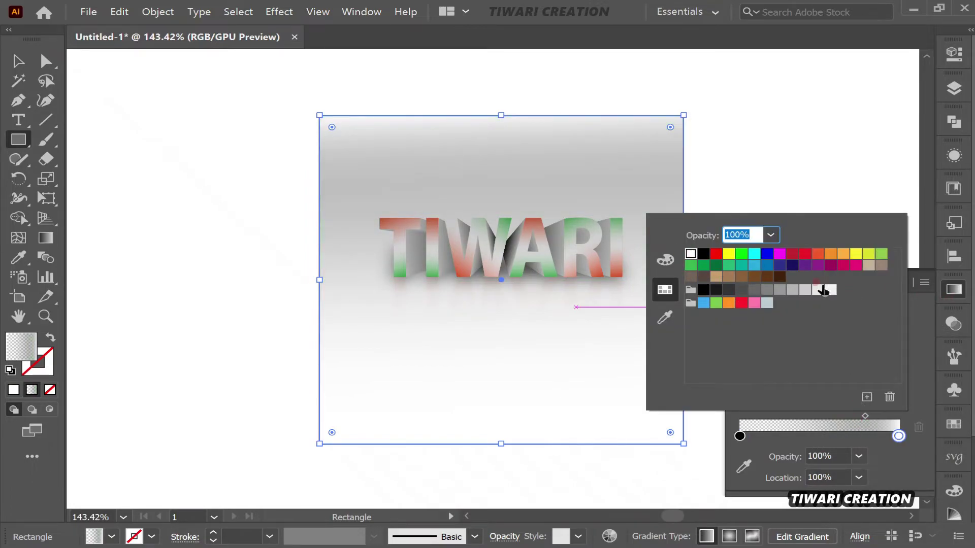
click(830, 290)
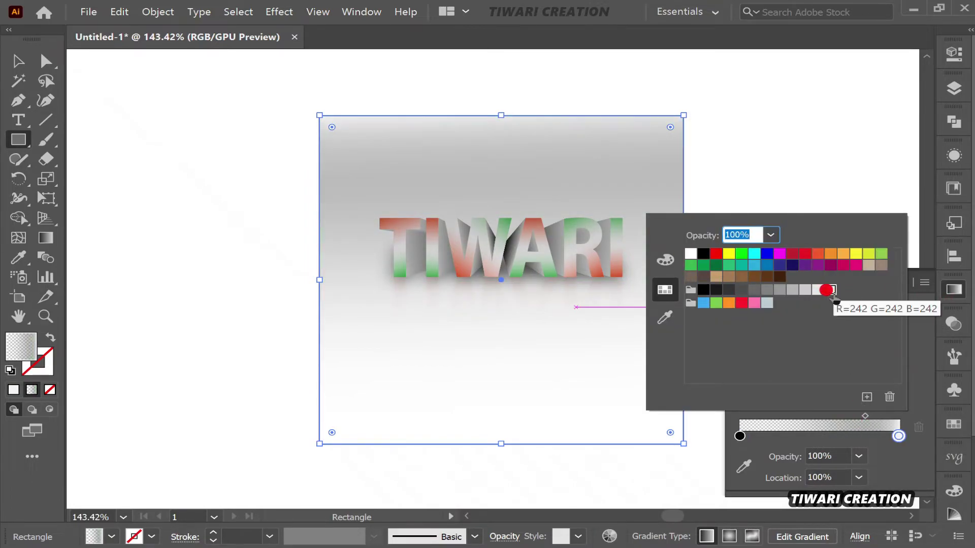
click(739, 437)
double_click(740, 436)
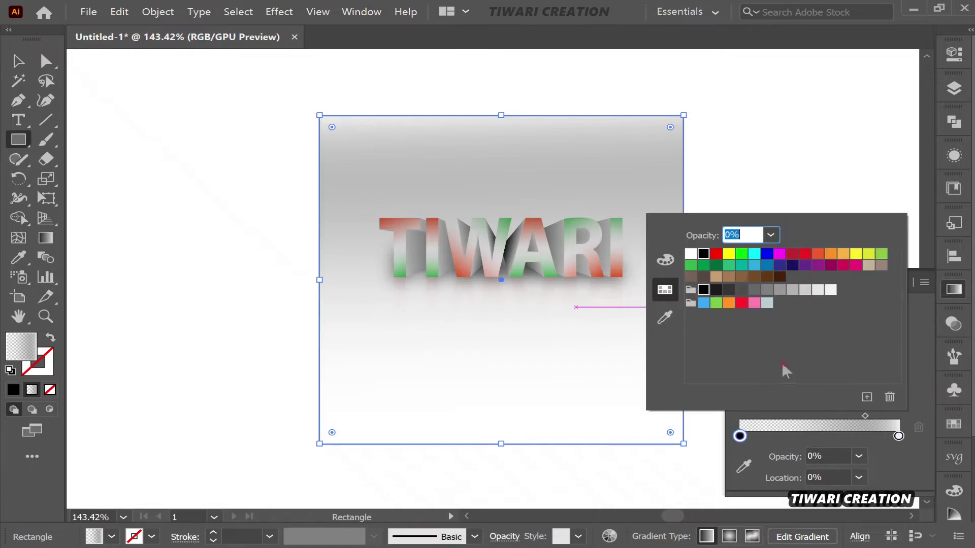
click(817, 290)
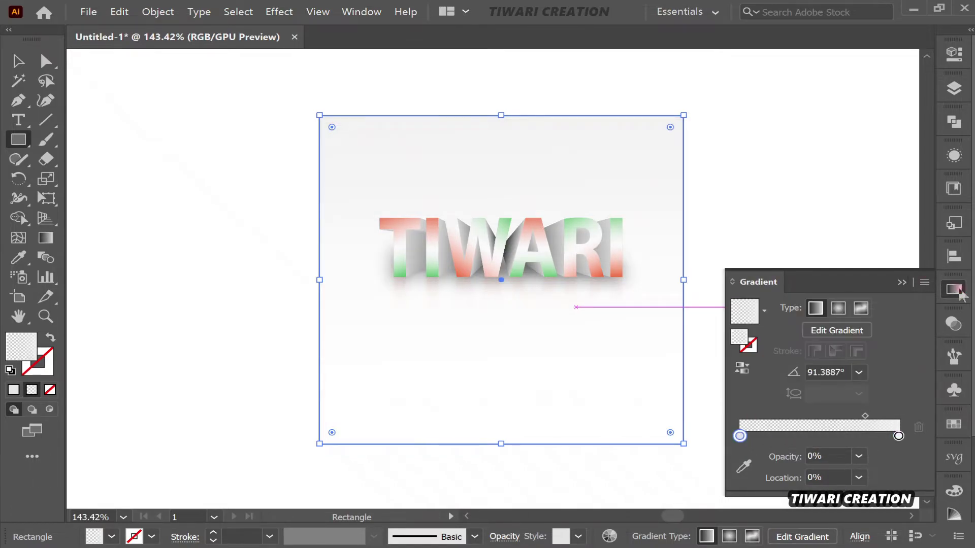
click(780, 240)
- Angle the background gradient diagonally from the square's bottom-left to top-right corner
click(525, 325)
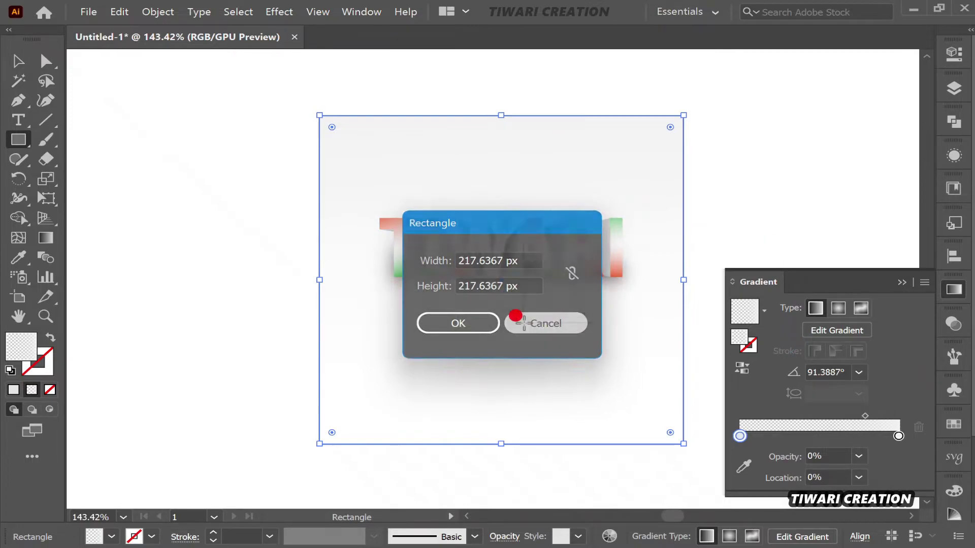
key(v)
key(g)
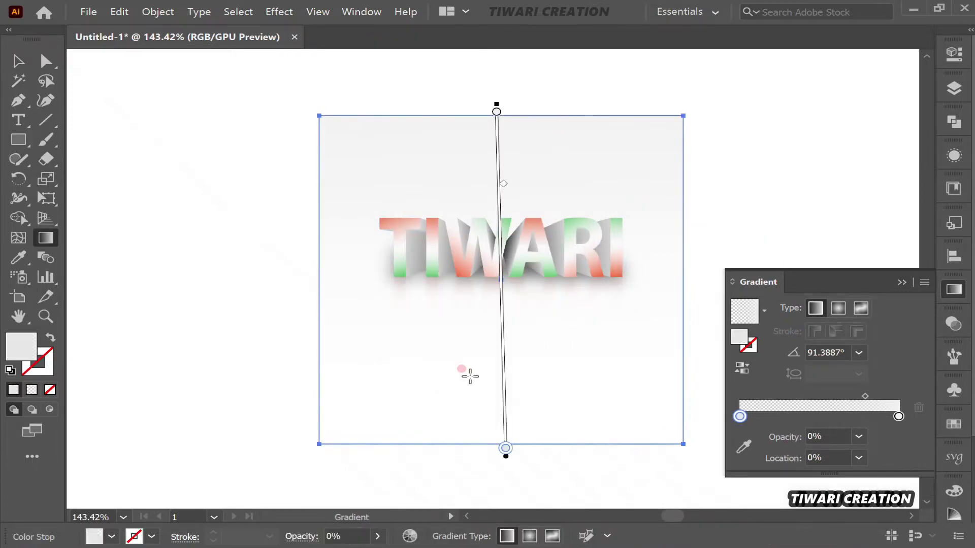
drag(320, 443, 681, 121)
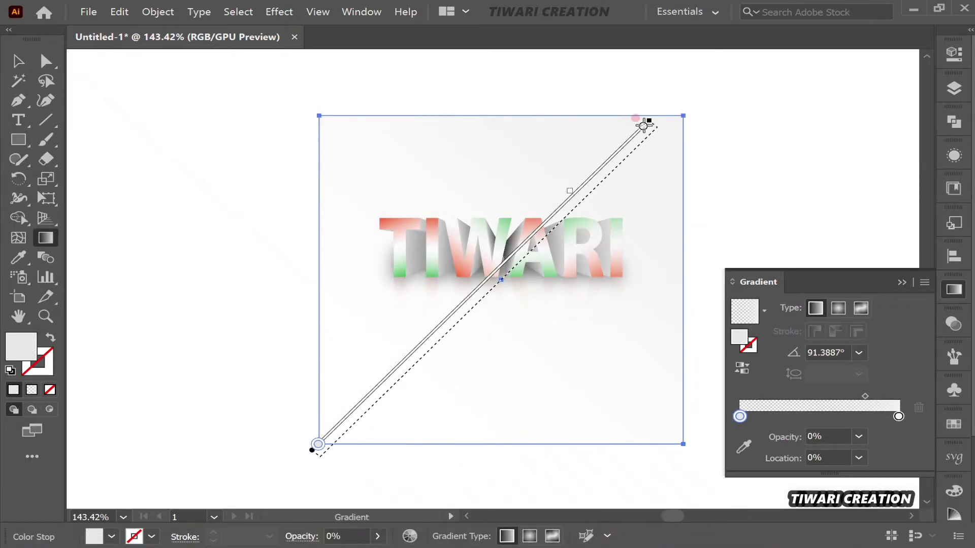
key(v)
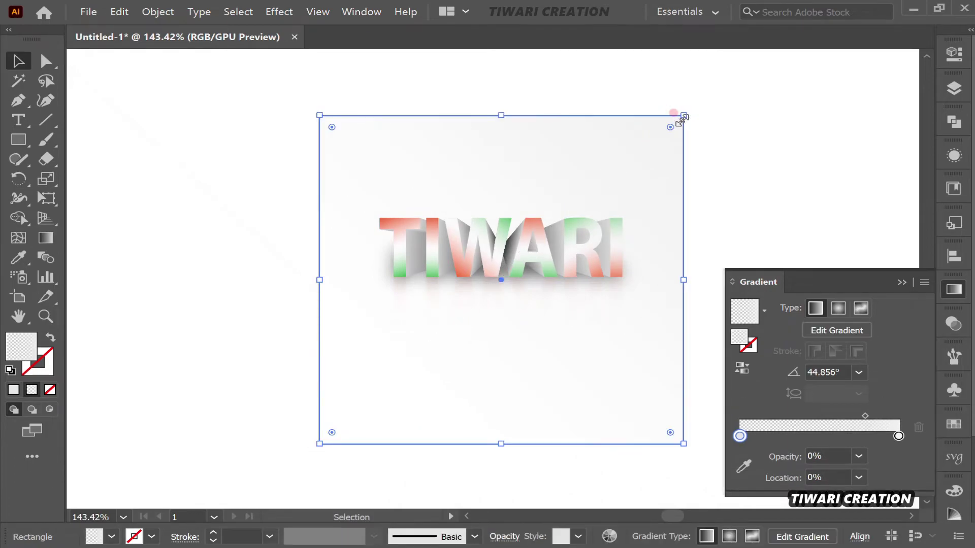
click(845, 165)
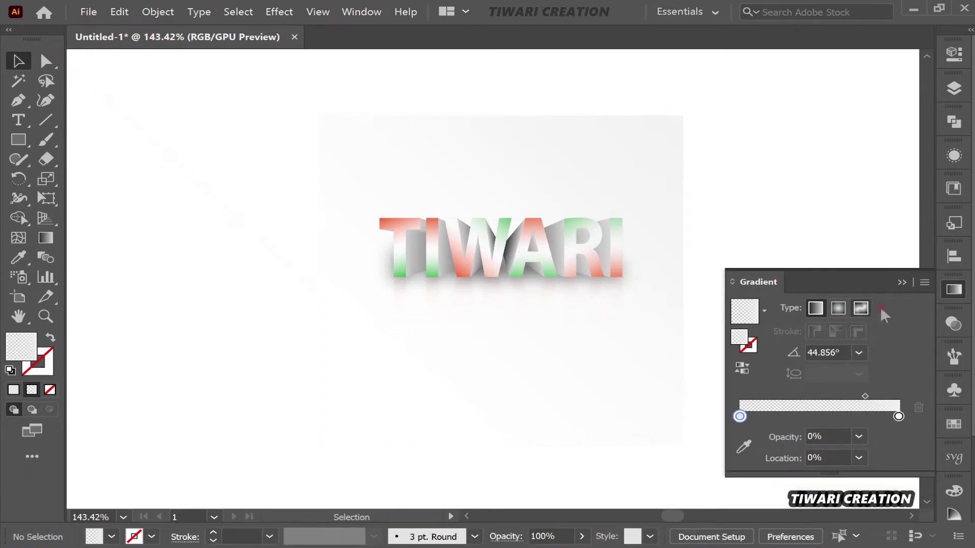
click(953, 292)
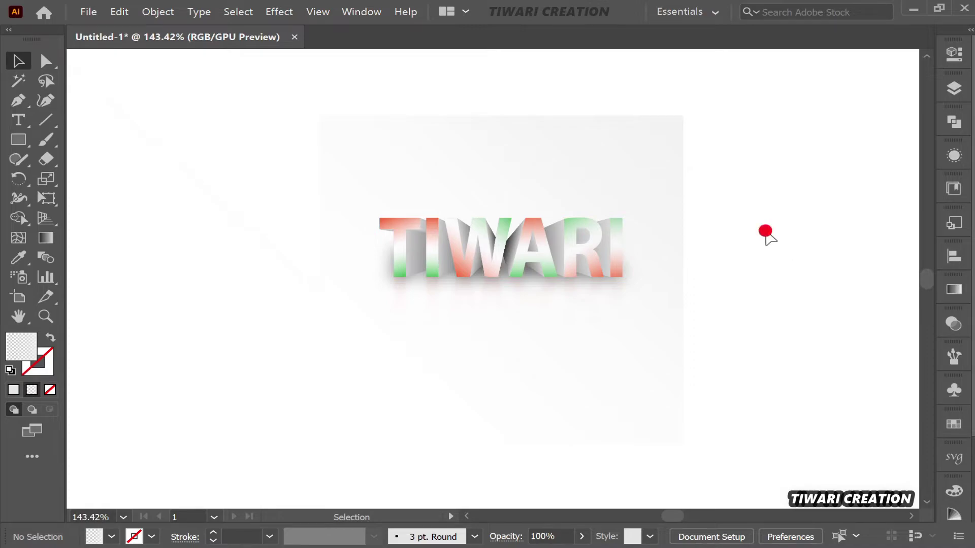
- Centre-align the backdrop, text and reflection, then reselect the background square
drag(180, 135, 654, 377)
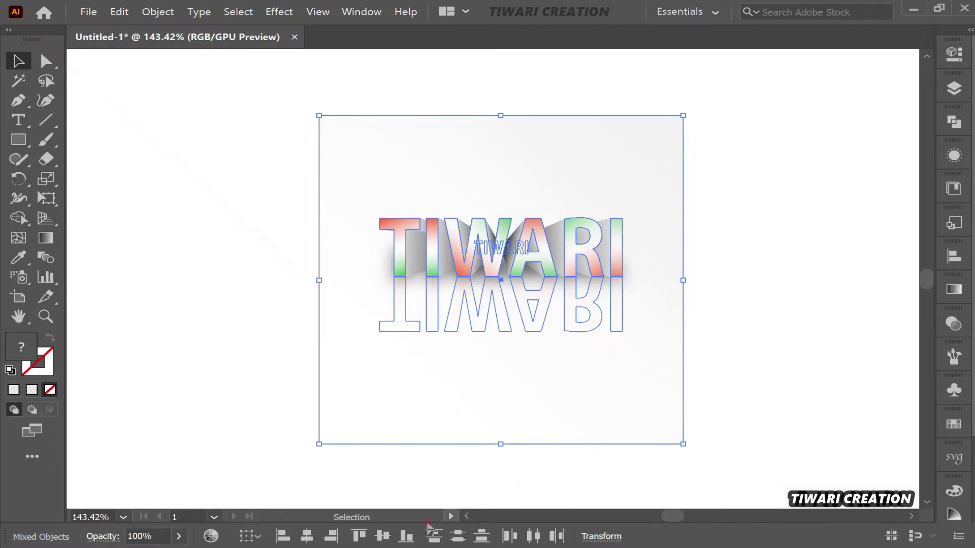
click(306, 536)
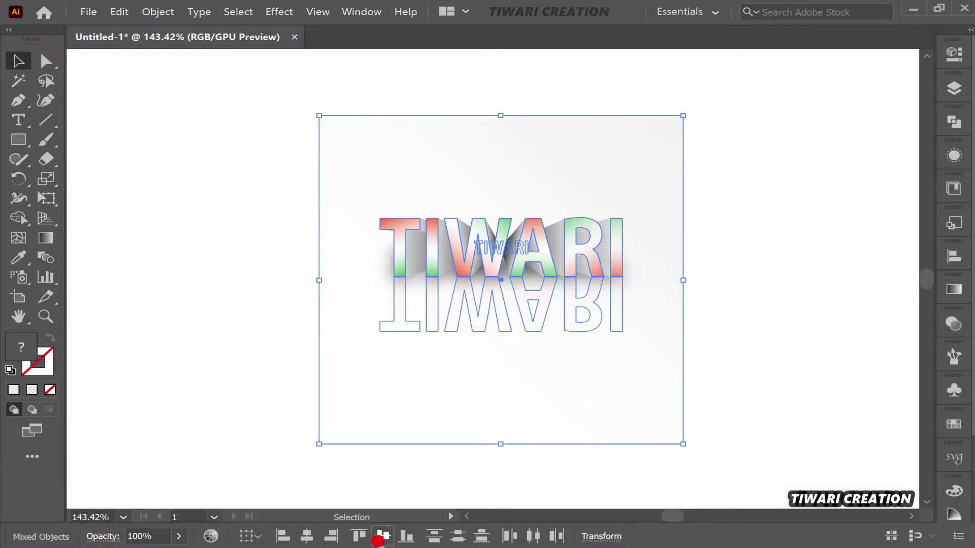
click(281, 414)
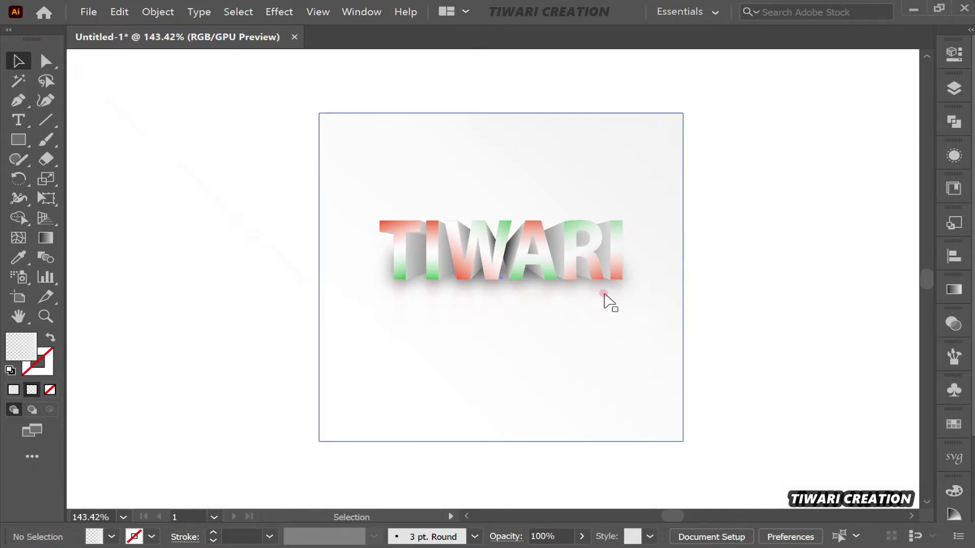
click(651, 341)
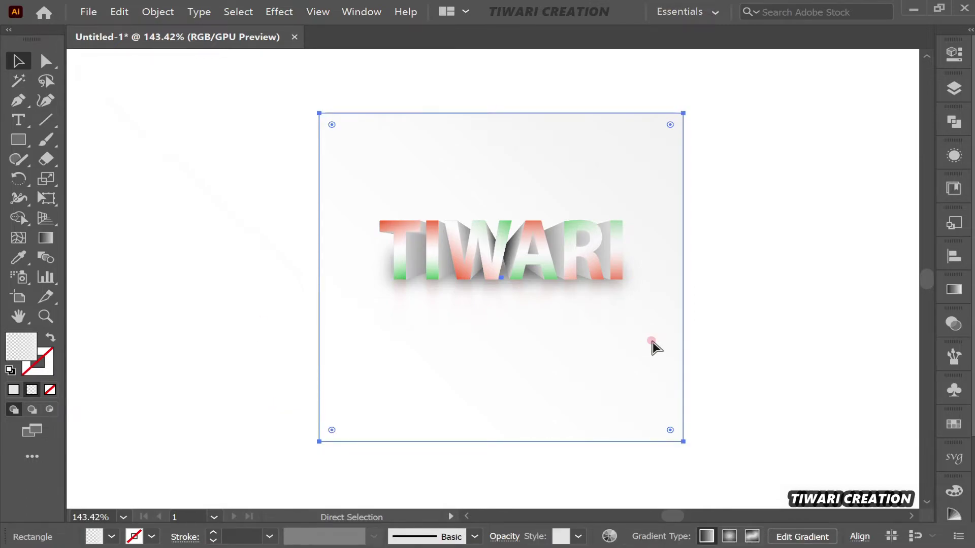
key(ctrl)
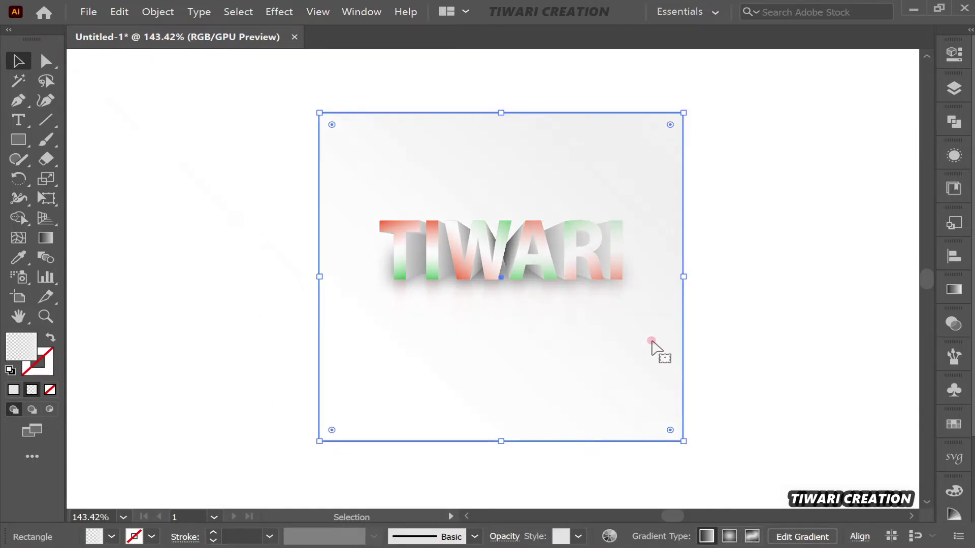
- Make the square's right gradient stop green and add a white middle stop
click(948, 292)
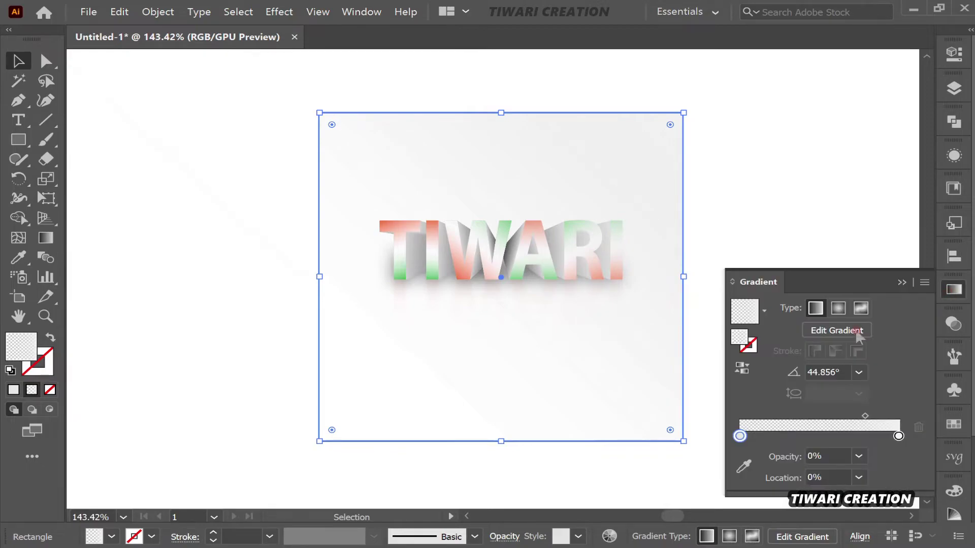
double_click(740, 436)
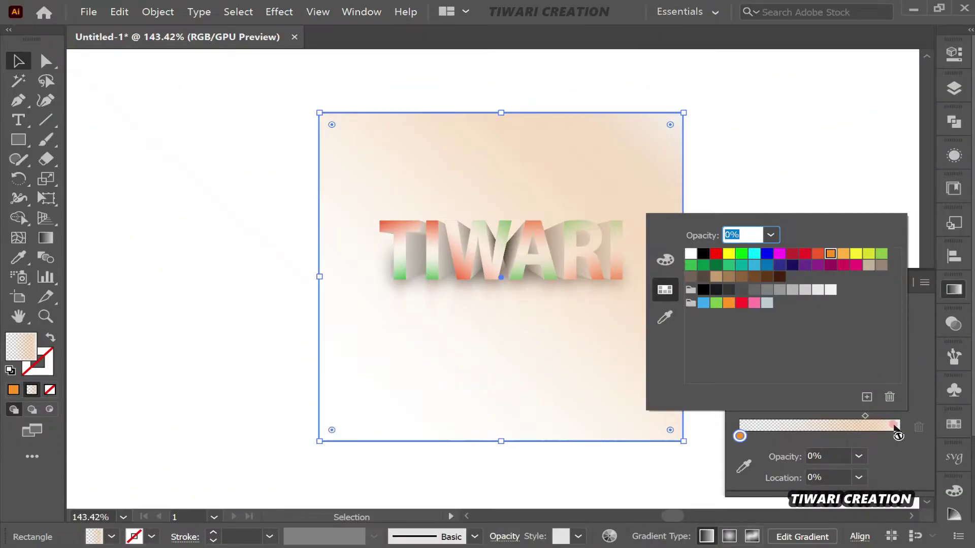
click(900, 437)
double_click(900, 437)
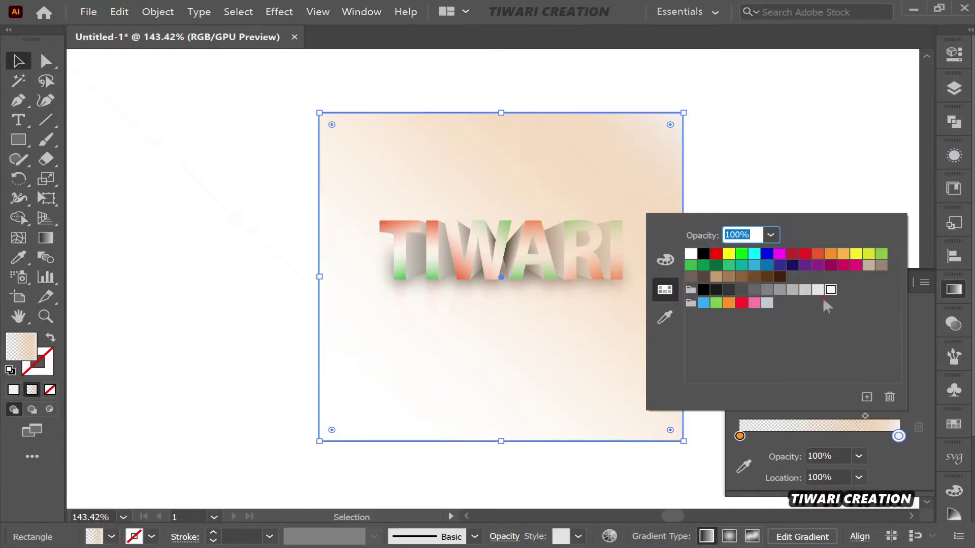
click(690, 265)
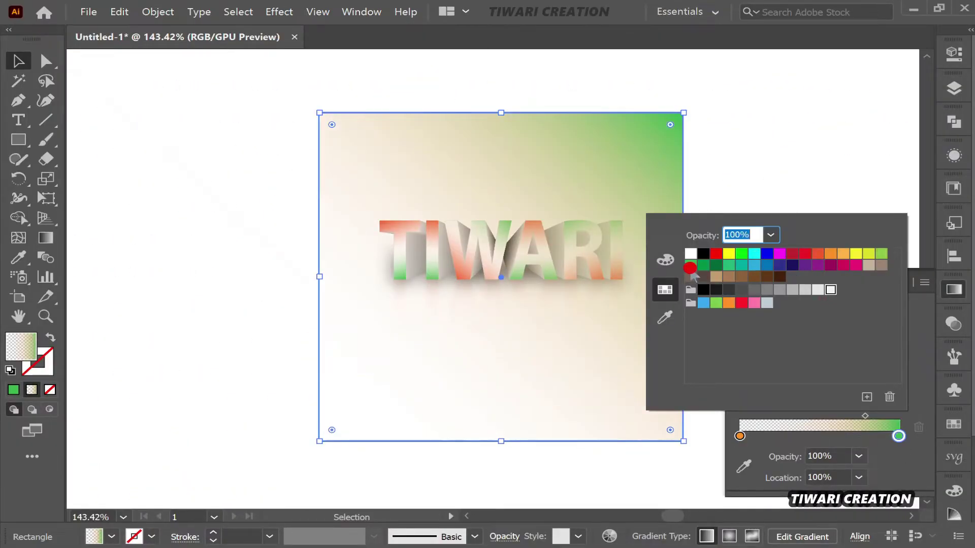
click(823, 437)
double_click(823, 436)
click(823, 436)
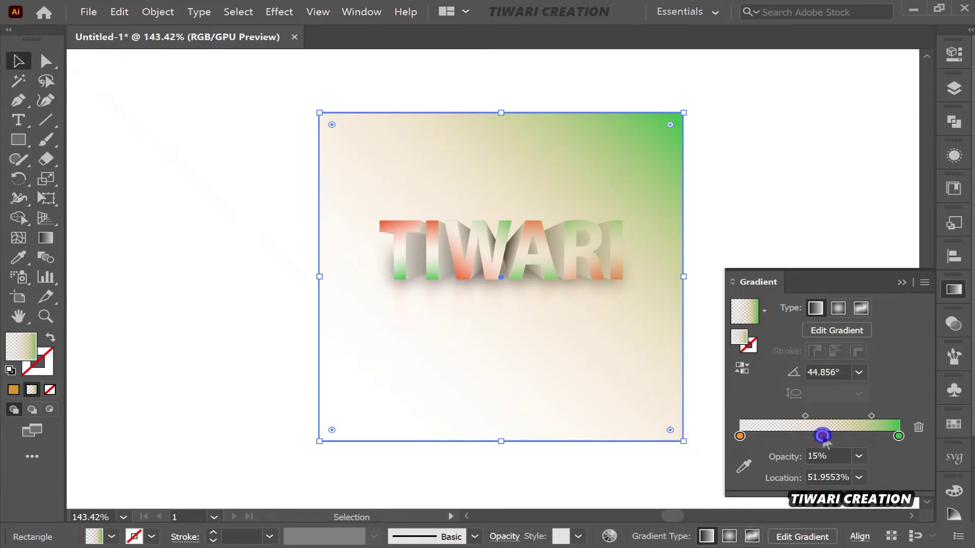
double_click(823, 436)
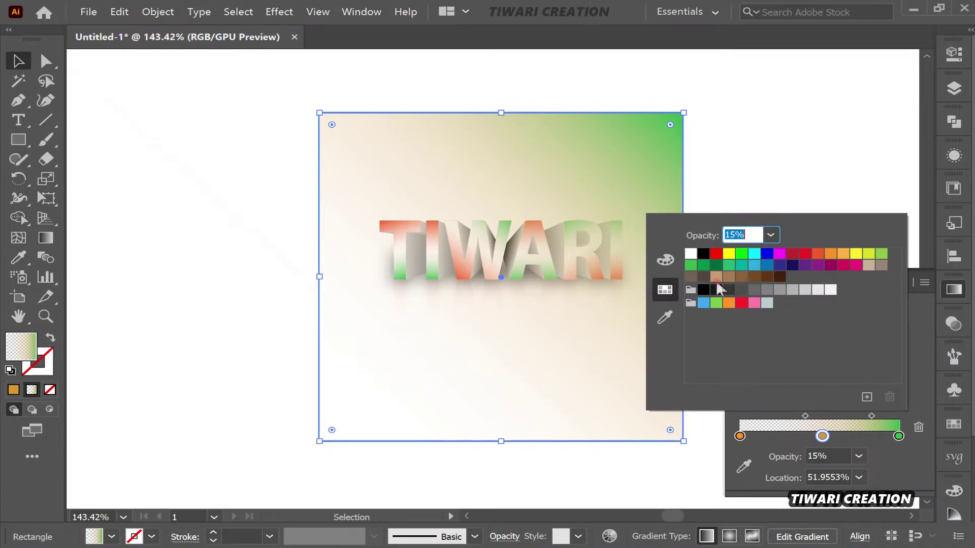
click(690, 253)
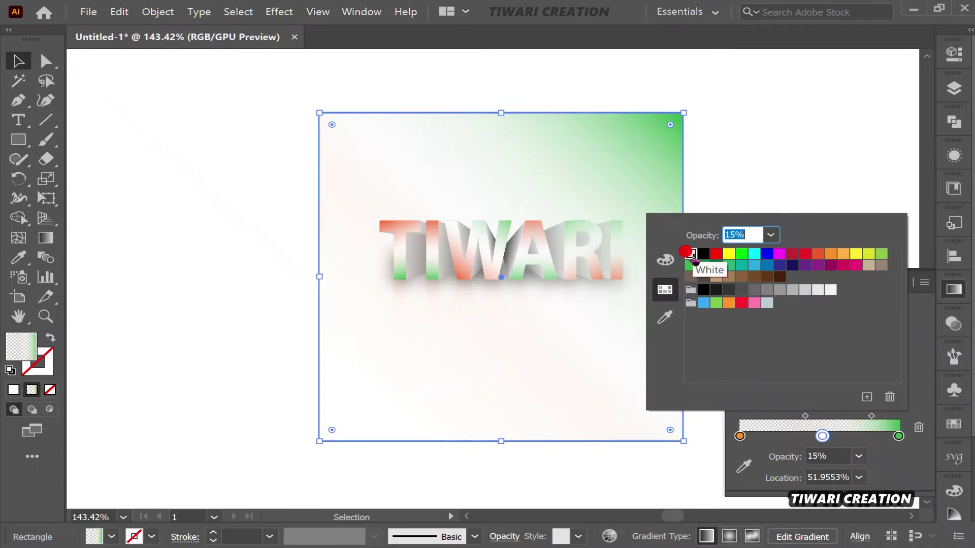
- Set the orange and white stops to full opacity and shift the orange-white midpoint toward orange
click(741, 436)
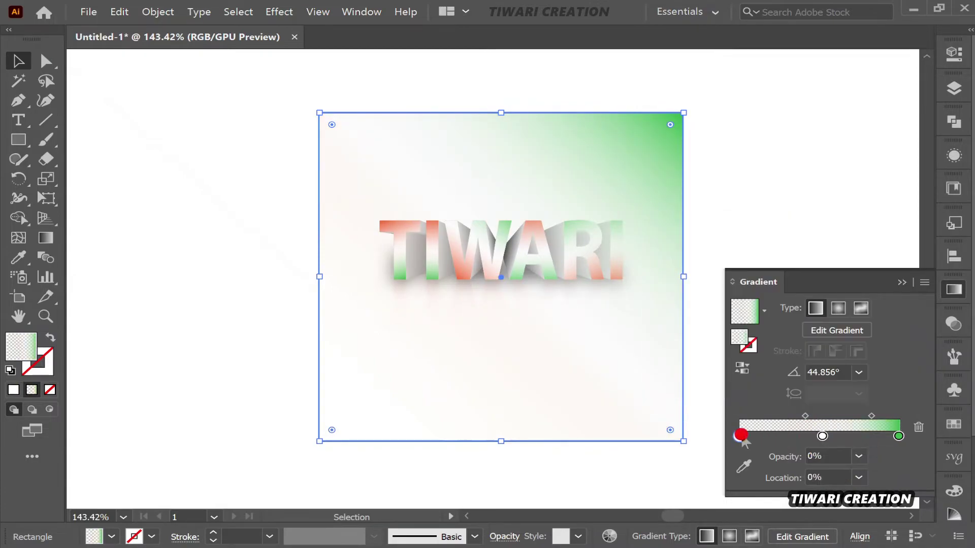
click(859, 456)
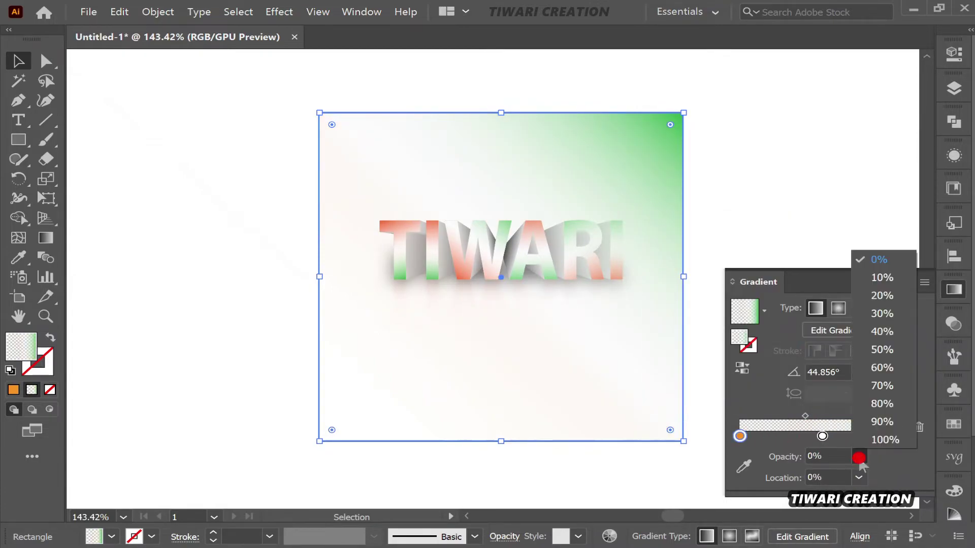
click(884, 439)
click(899, 436)
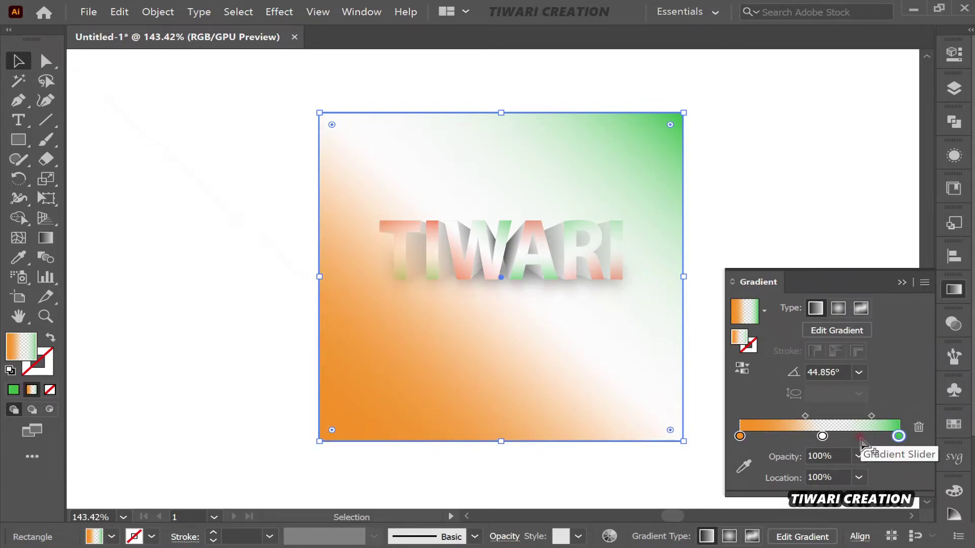
click(823, 436)
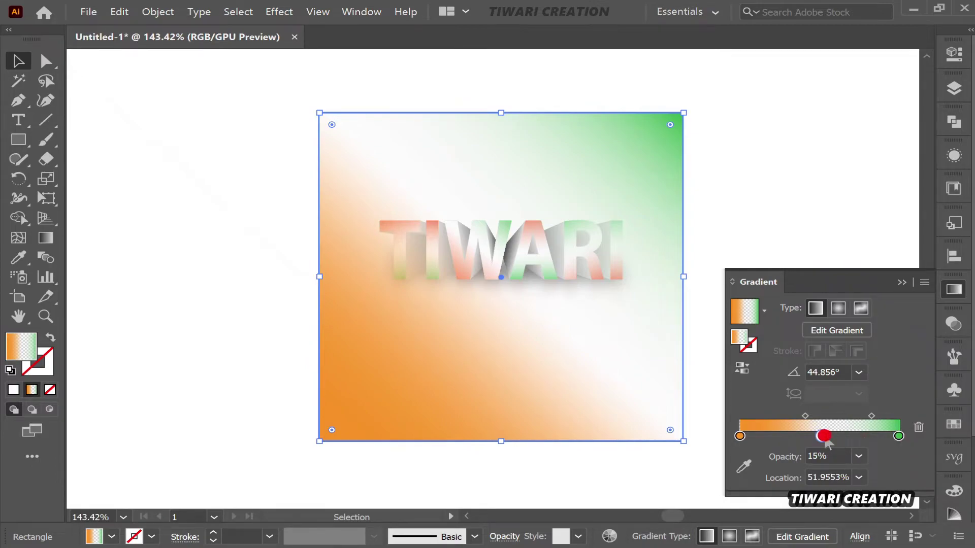
click(858, 457)
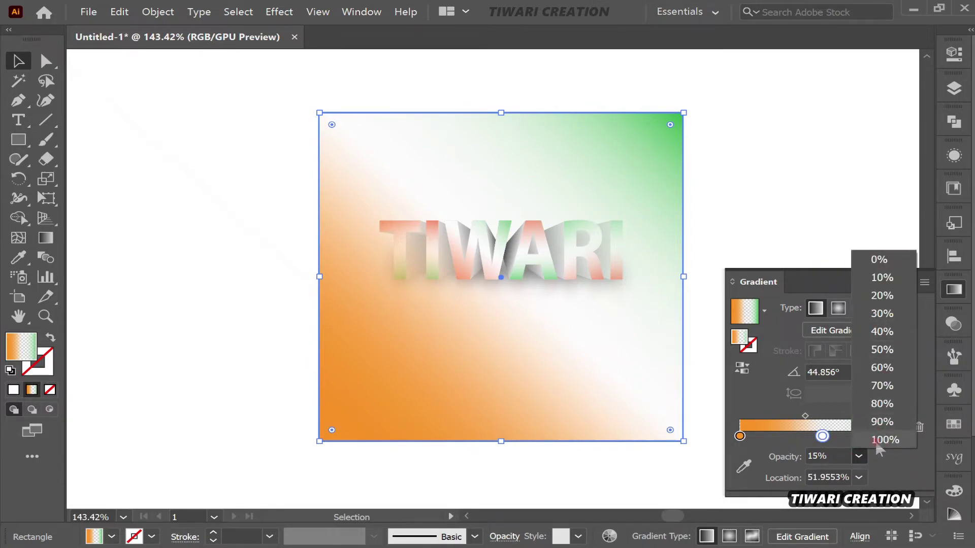
click(875, 441)
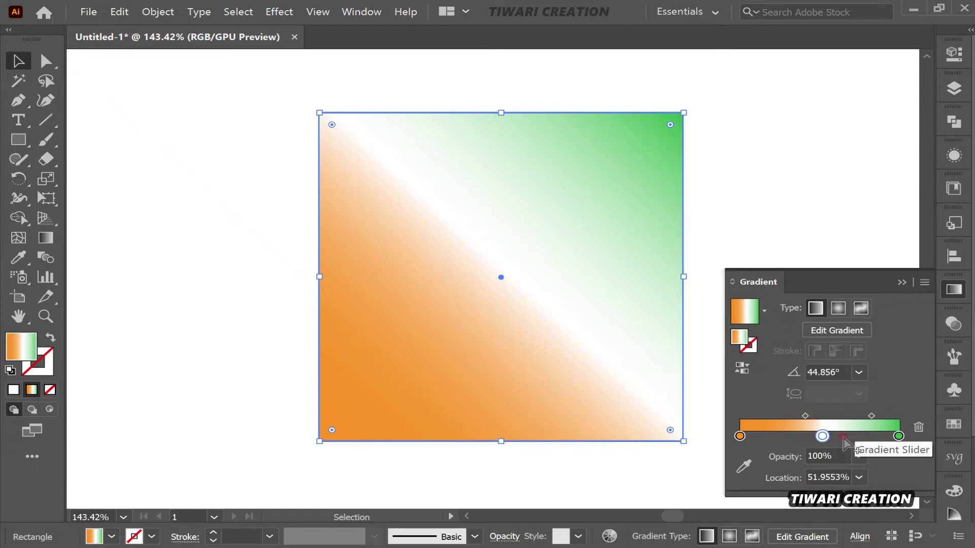
mouse_move(805, 417)
mouse_down()
mouse_move(765, 420)
mouse_move(775, 423)
mouse_up()
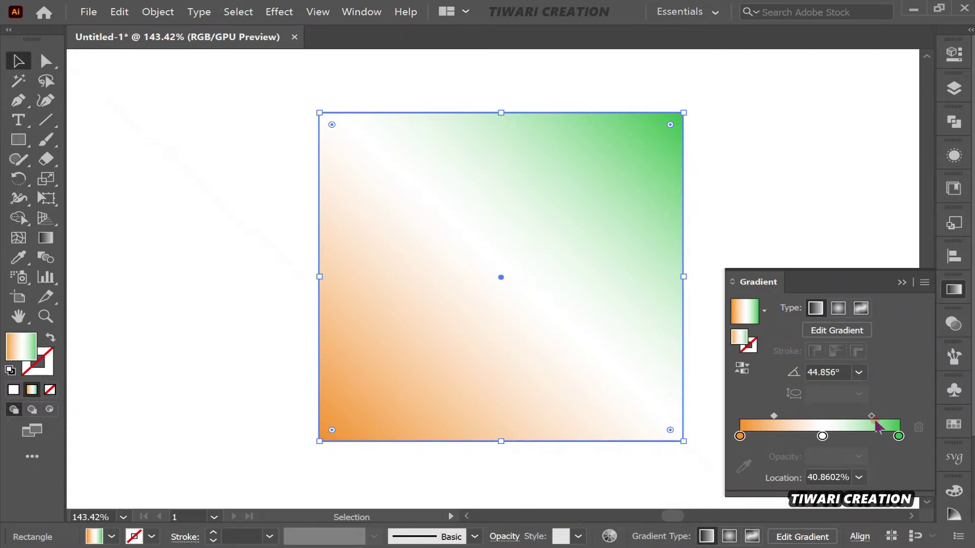
click(954, 324)
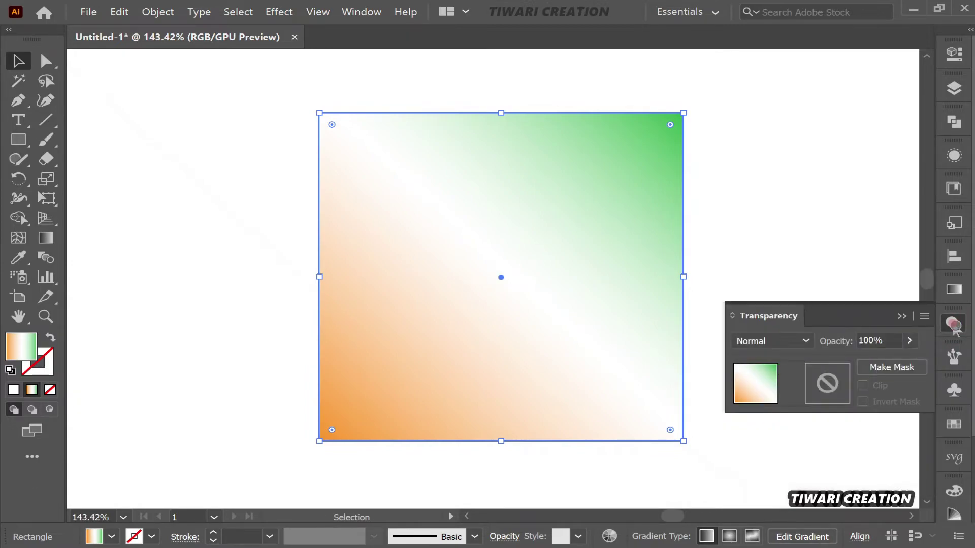
- Set the gradient square's blending mode to Color
click(781, 343)
click(776, 305)
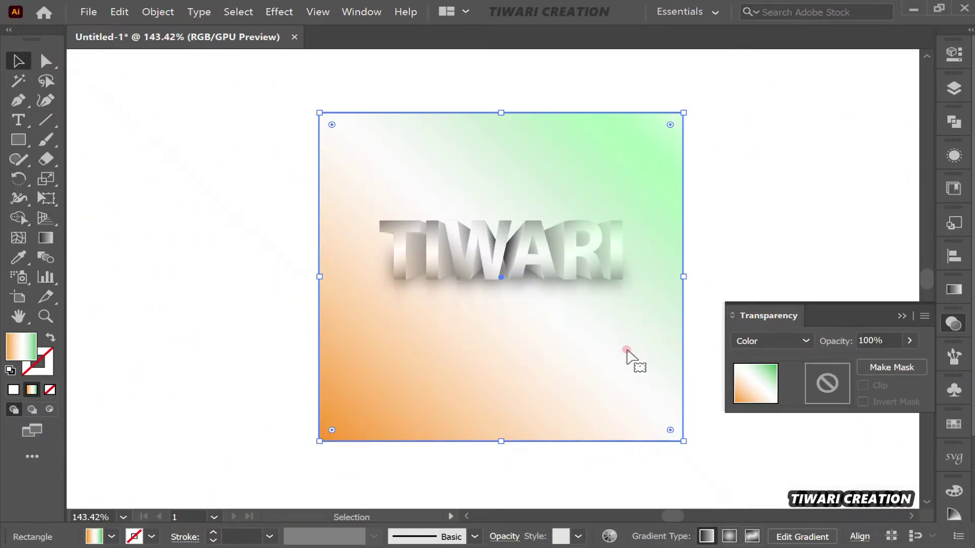
key(ctrl)
click(759, 269)
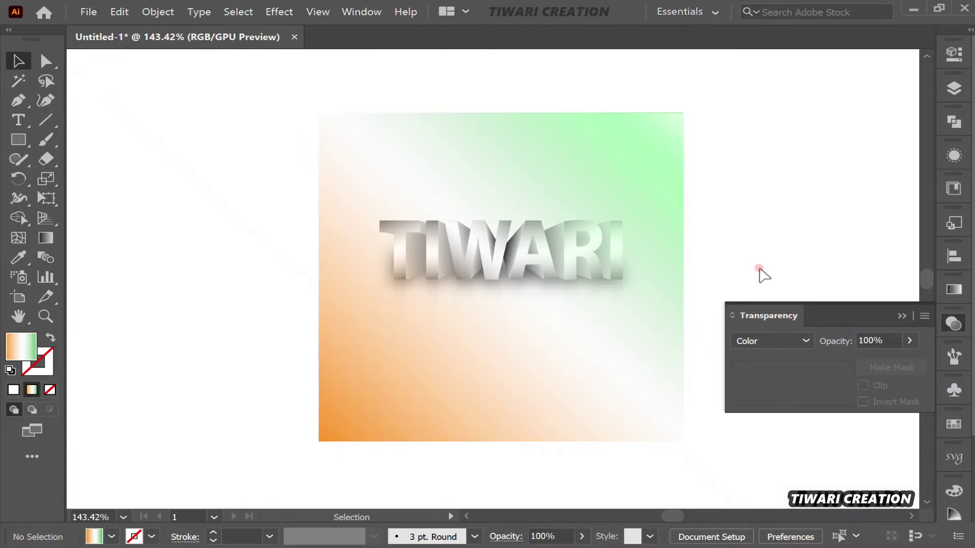
click(642, 333)
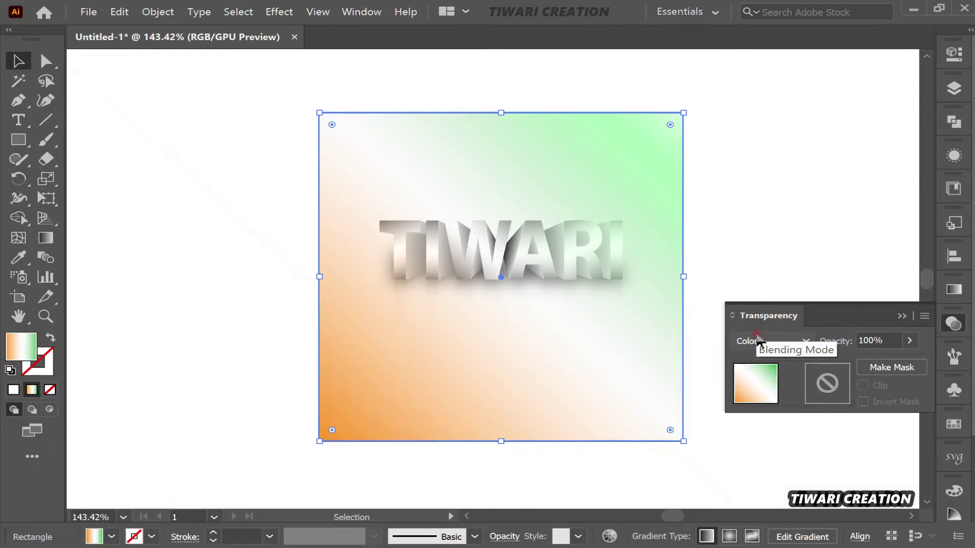
scroll(759, 341, up, 10)
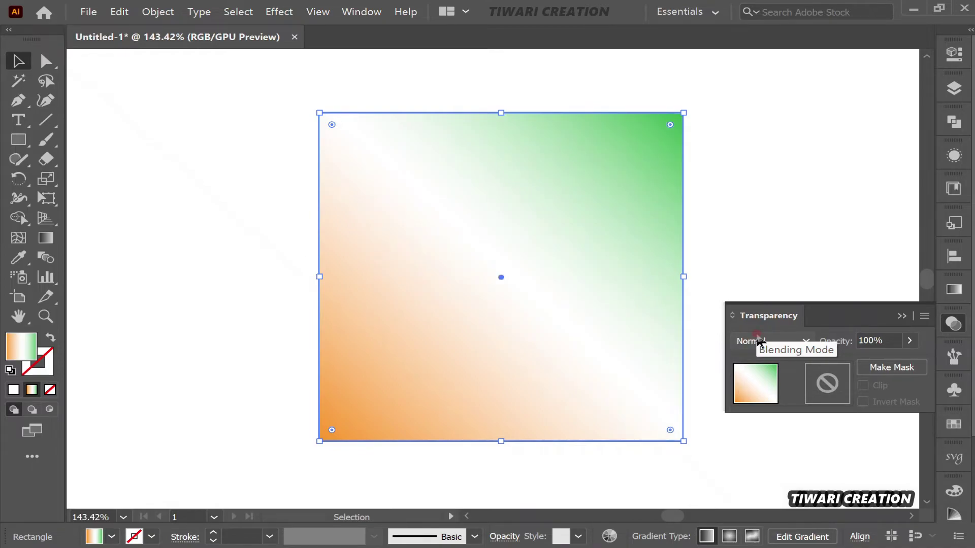
scroll(759, 342, down, 14)
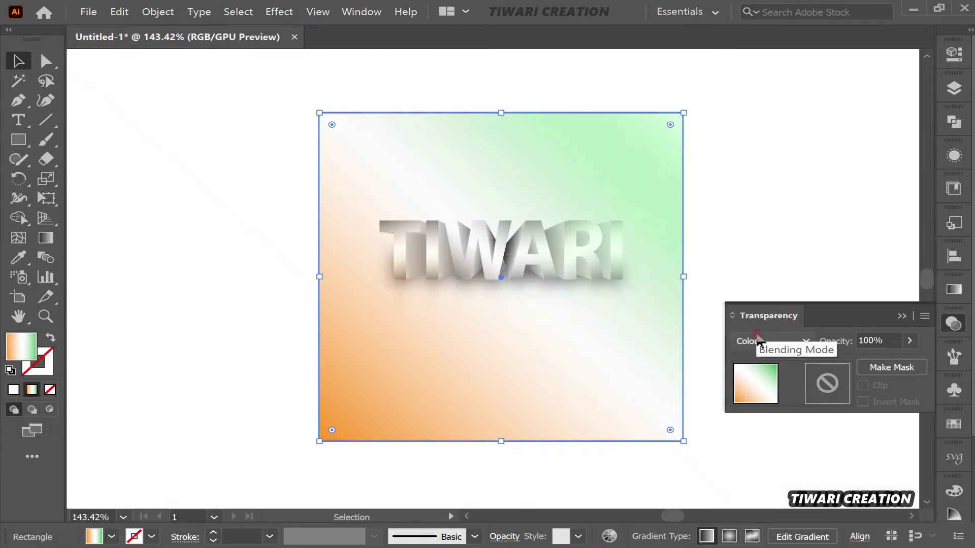
- Change the gradient square's blending mode to Multiply
click(799, 340)
click(757, 74)
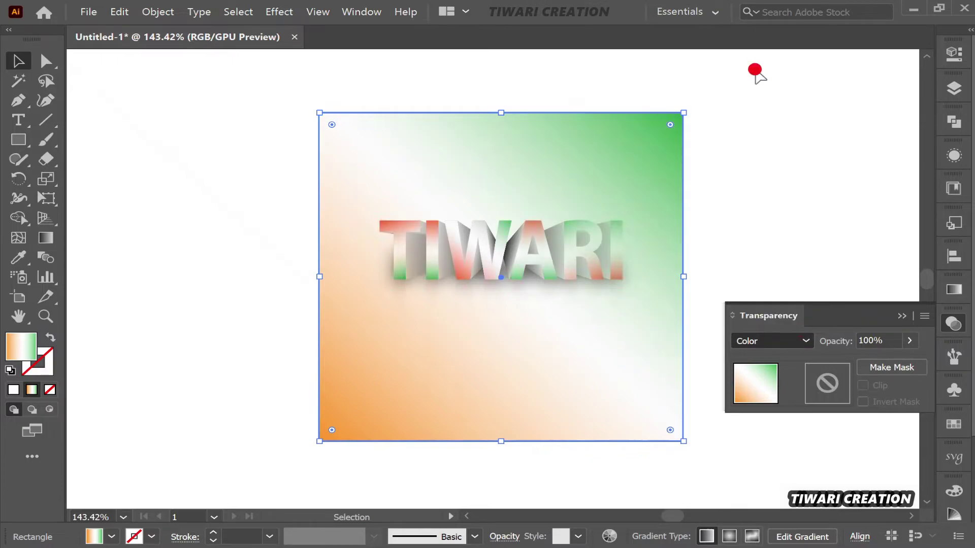
click(756, 223)
click(567, 420)
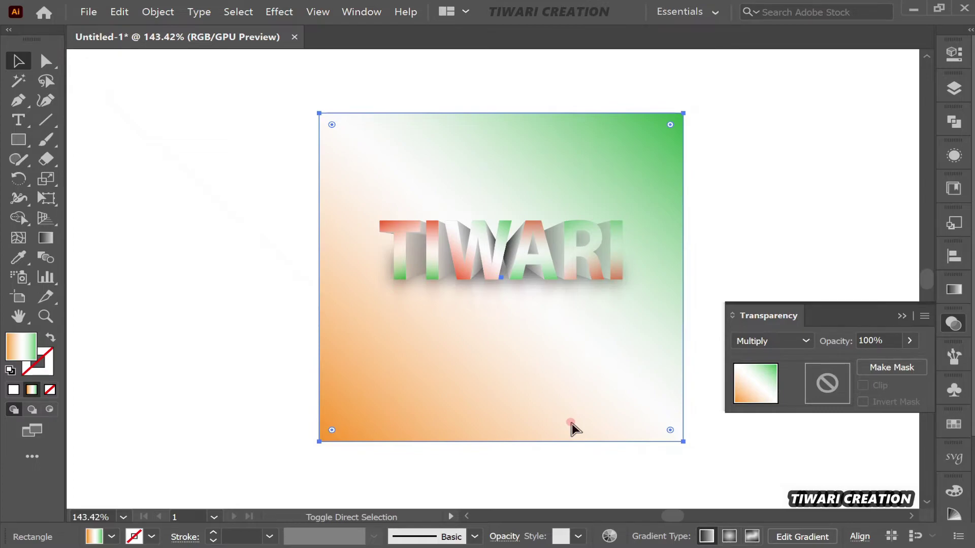
click(827, 225)
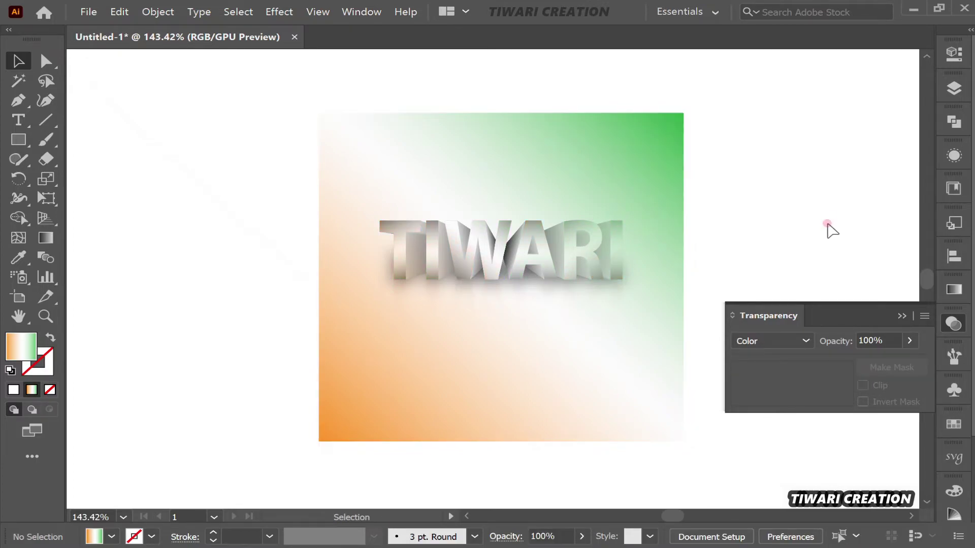
click(617, 309)
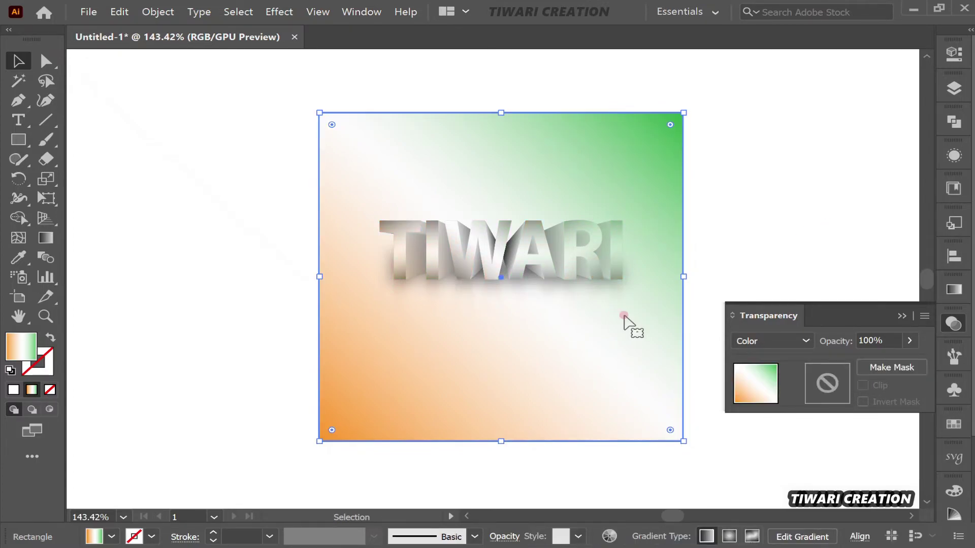
- Duplicate the gradient square onto the TIWARI letters to colour them, then close Transparency
drag(616, 309, 314, 396)
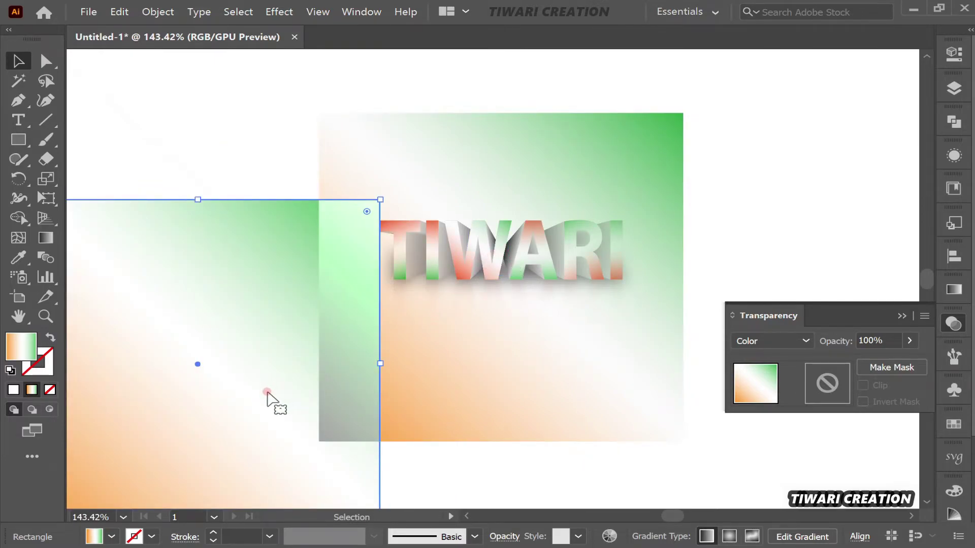
mouse_move(272, 403)
mouse_down()
mouse_move(498, 299)
mouse_move(570, 304)
mouse_up()
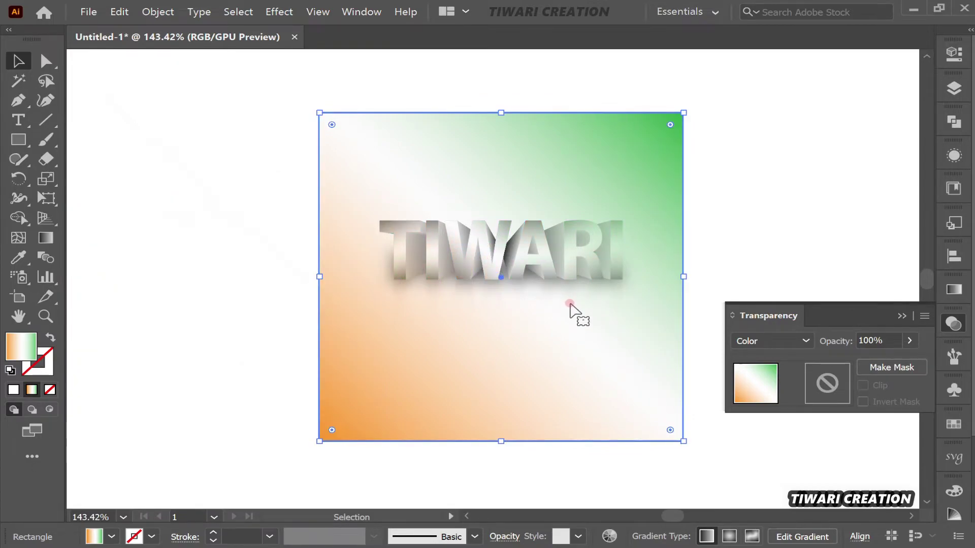
key(a)
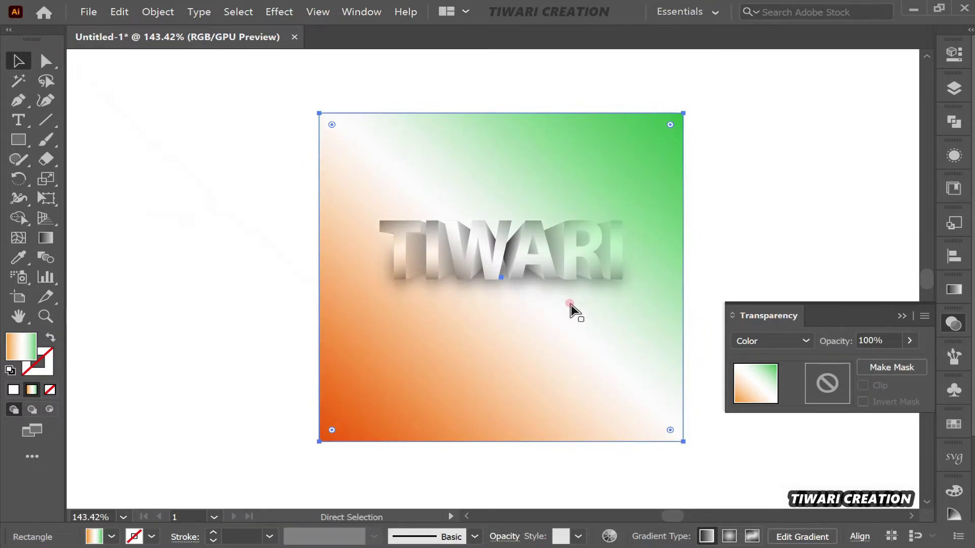
key(v)
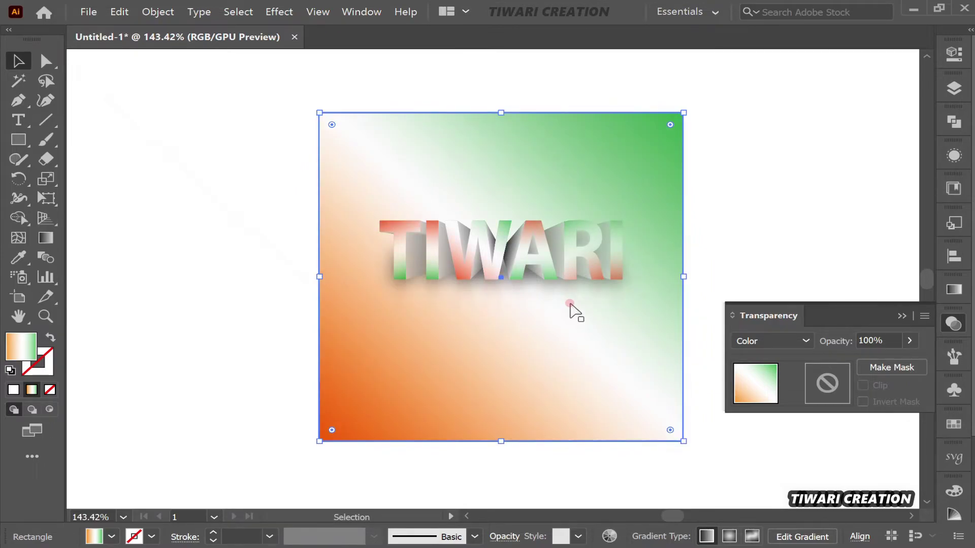
click(771, 243)
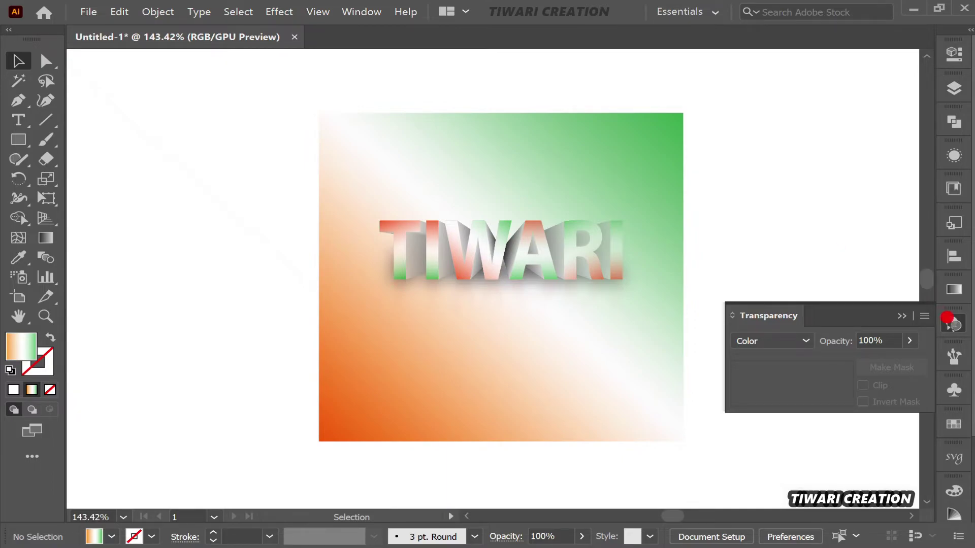
click(946, 318)
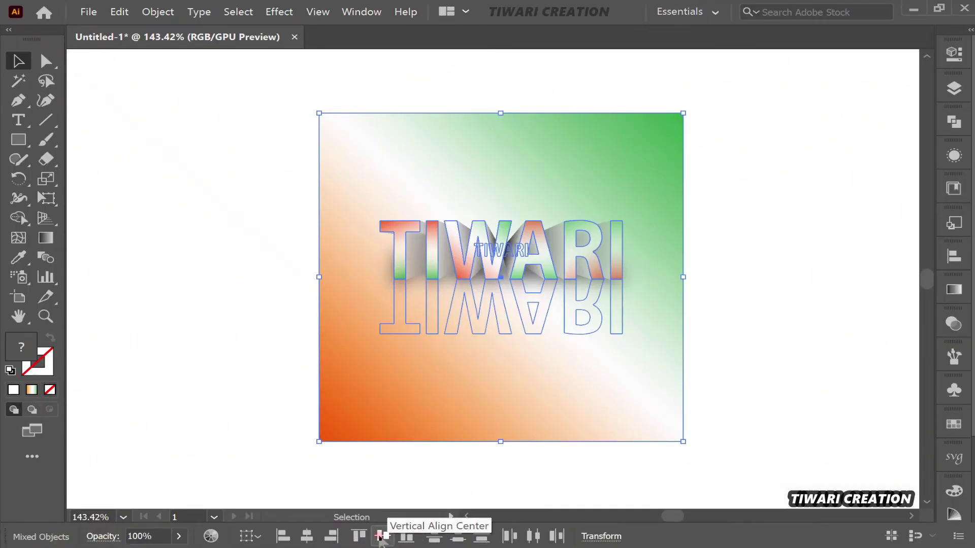
click(198, 373)
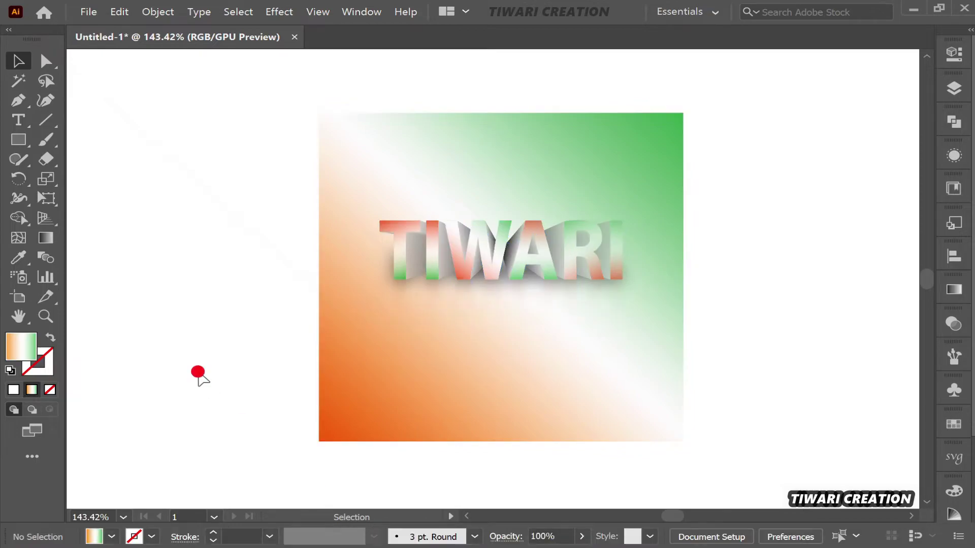
- Draw a circle with the Ellipse tool in the empty space beside the artwork
scroll(436, 328, right, 1)
scroll(438, 329, right, 8)
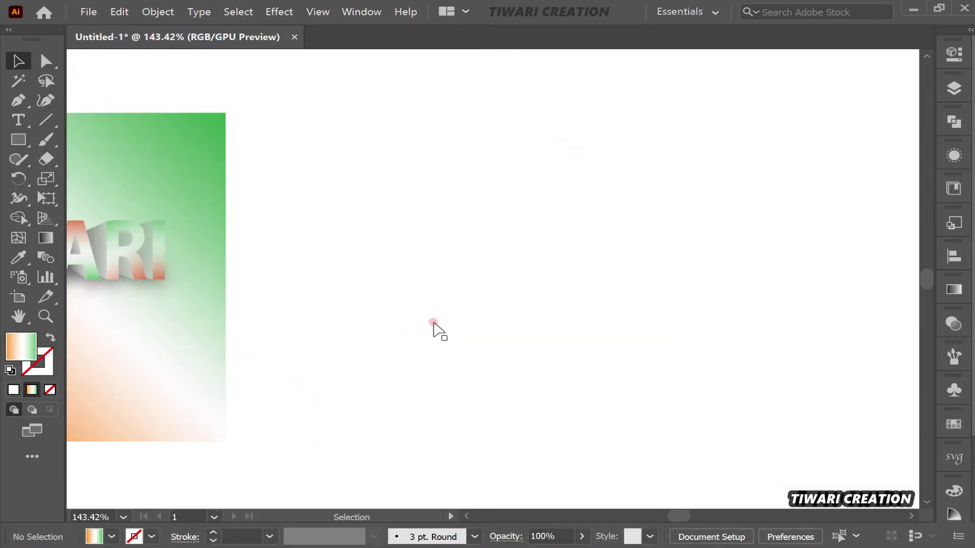
scroll(435, 326, left, 1)
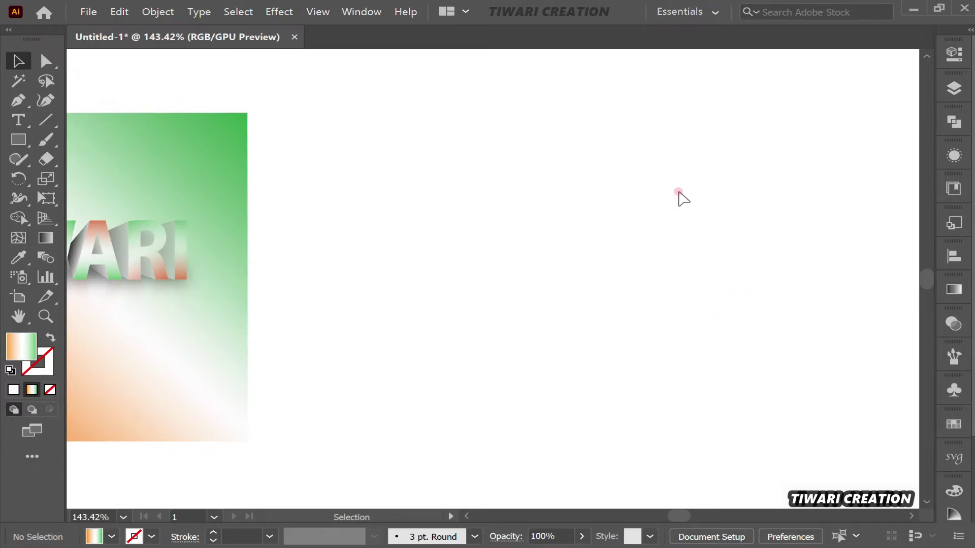
key(l)
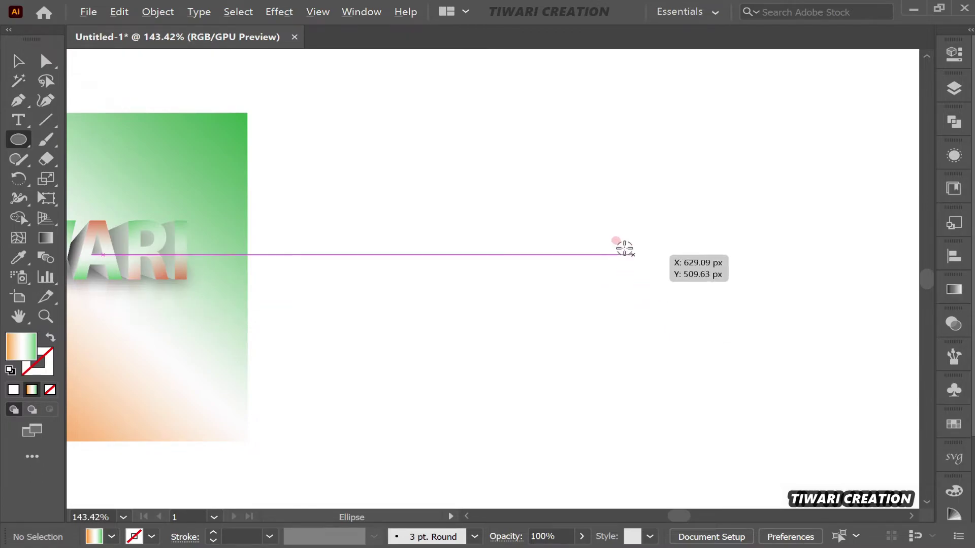
drag(607, 238, 707, 347)
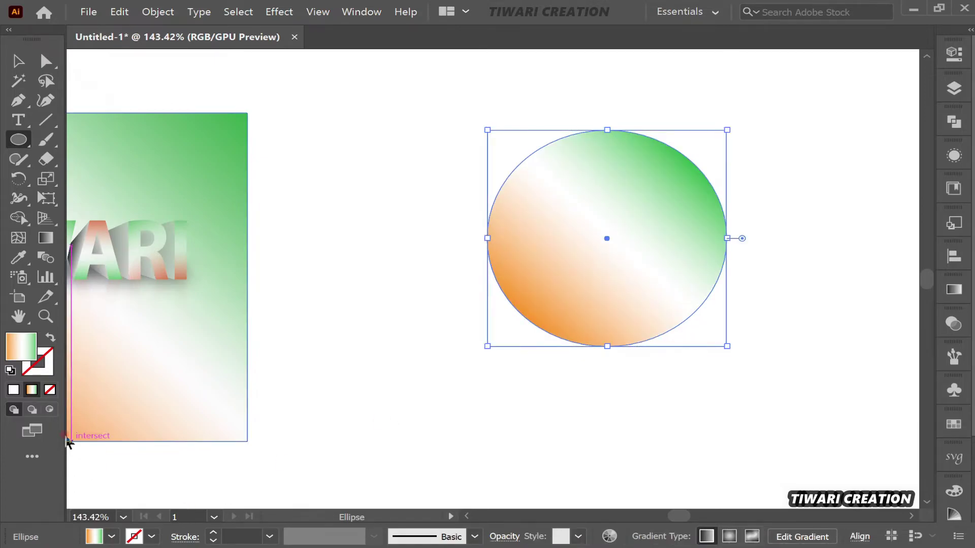
- Give the circle no fill and a 3 pt black stroke
click(49, 390)
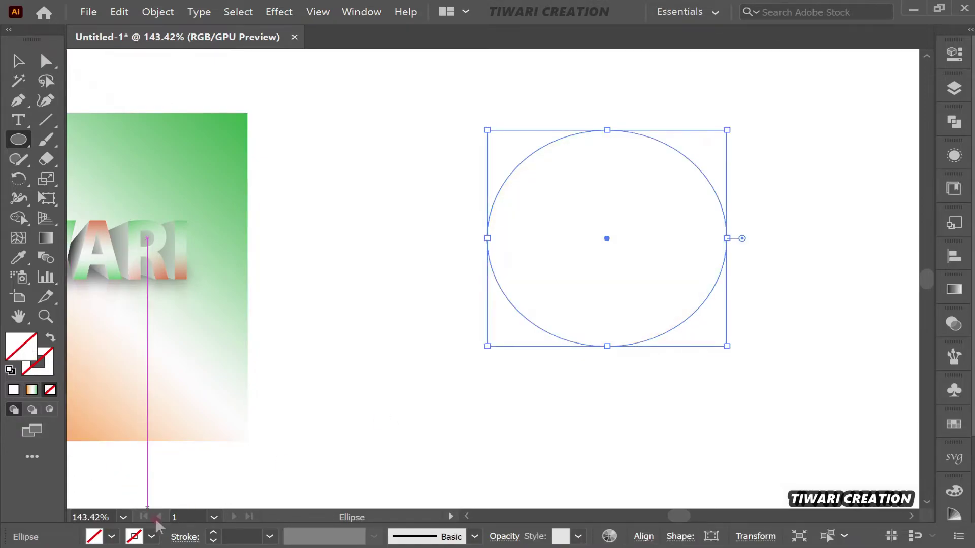
click(155, 536)
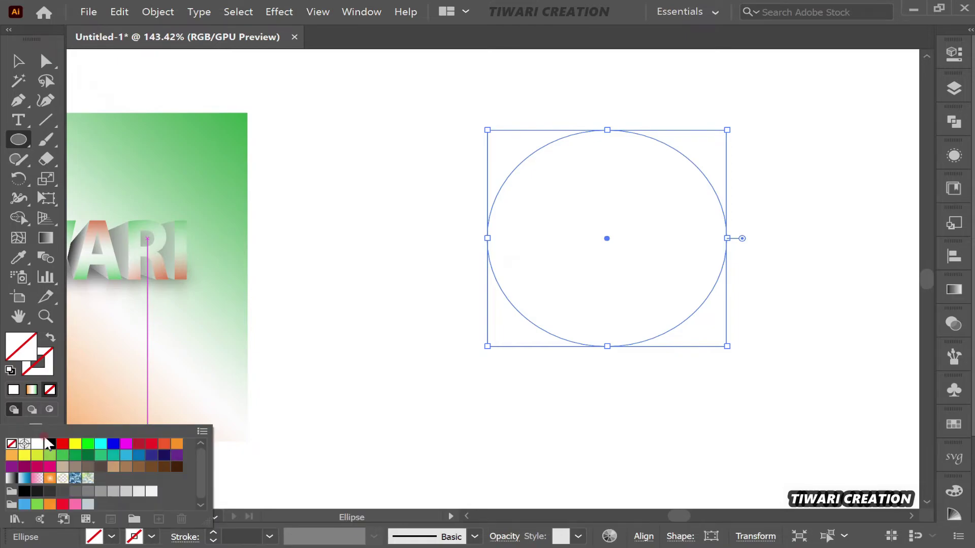
click(49, 444)
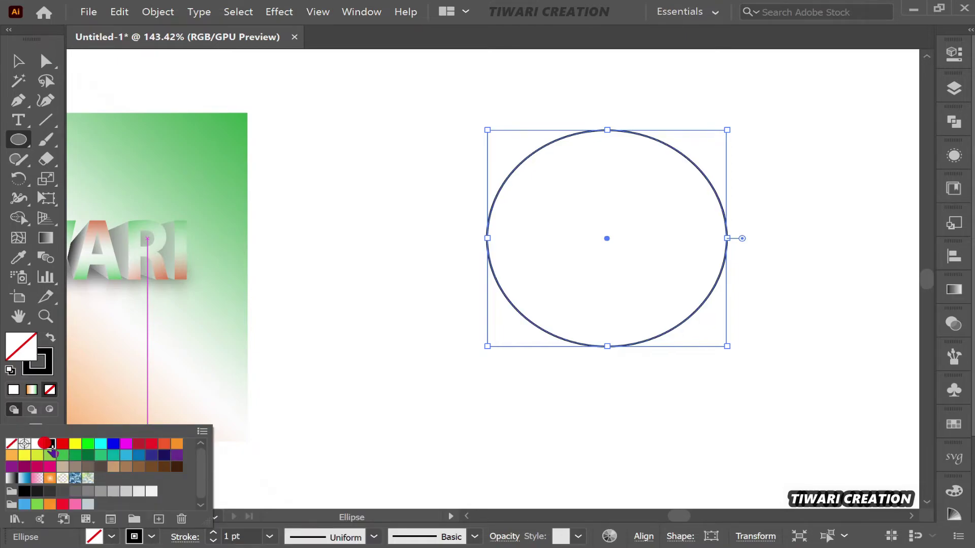
click(215, 529)
click(214, 531)
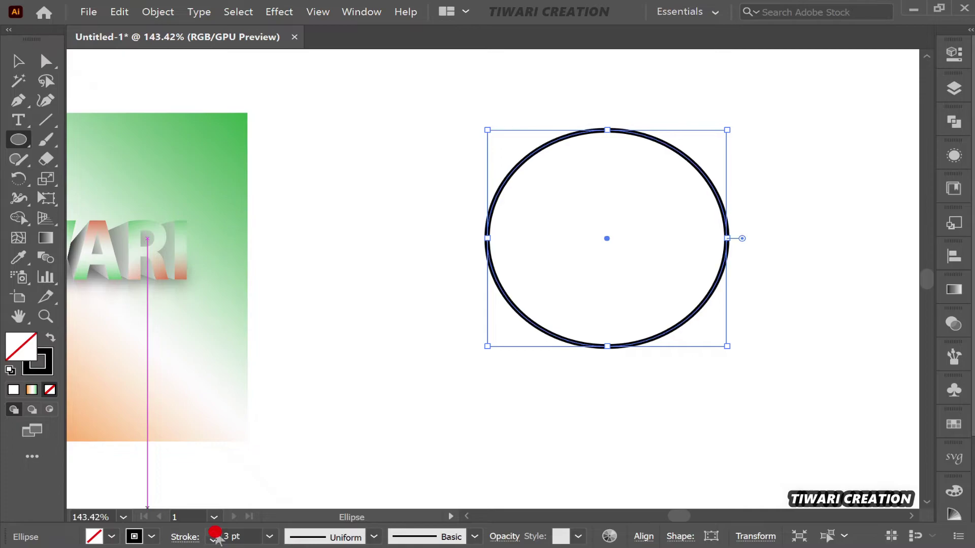
key(v)
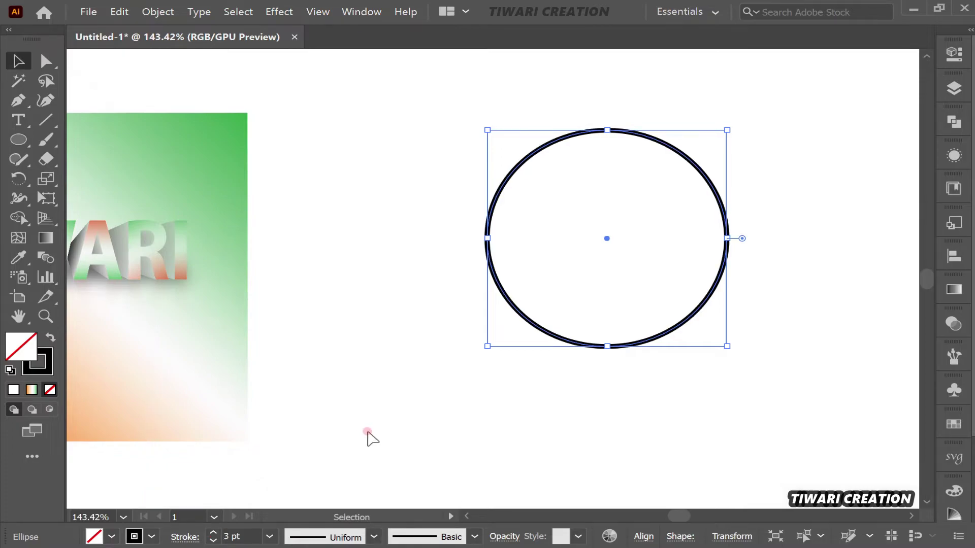
click(457, 419)
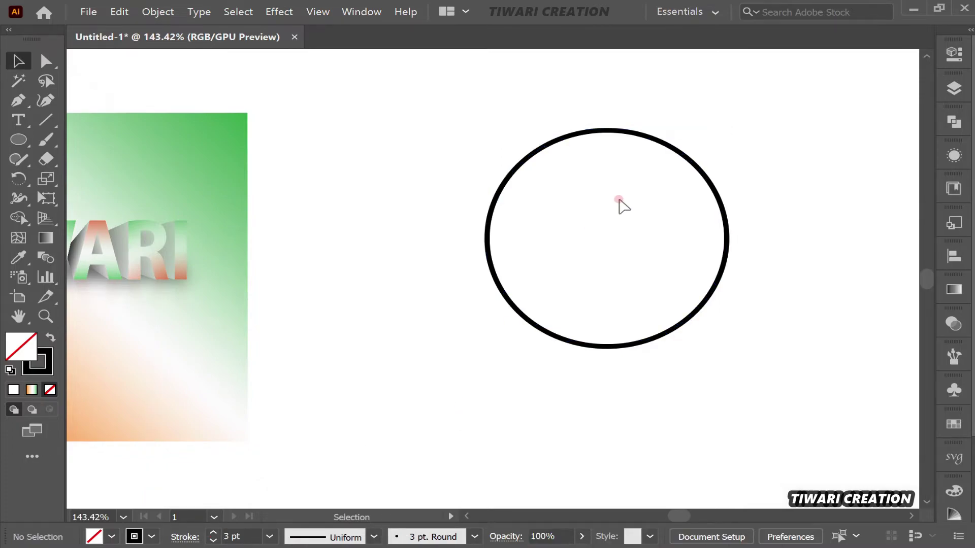
click(50, 123)
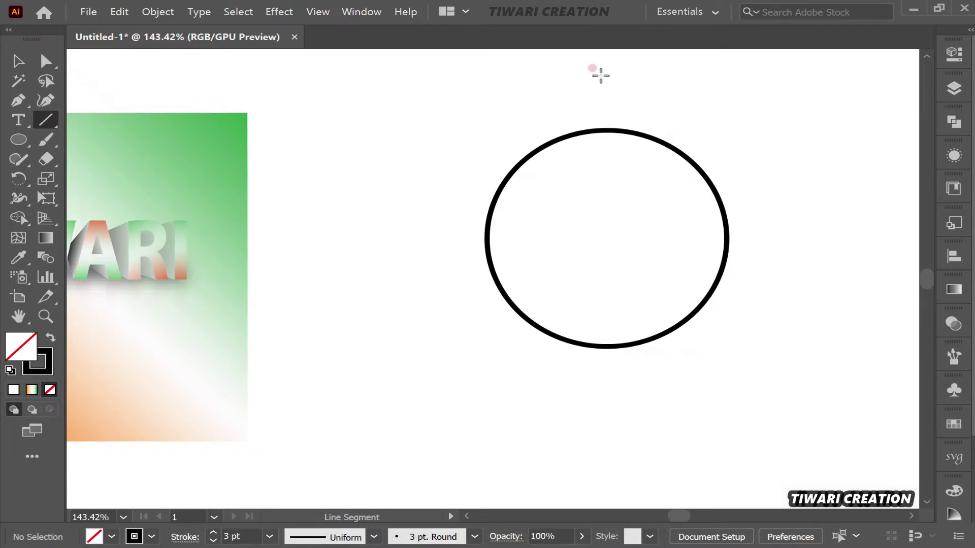
- Draw a vertical line from above the circle to its centre with Width Profile 1
drag(605, 73, 607, 237)
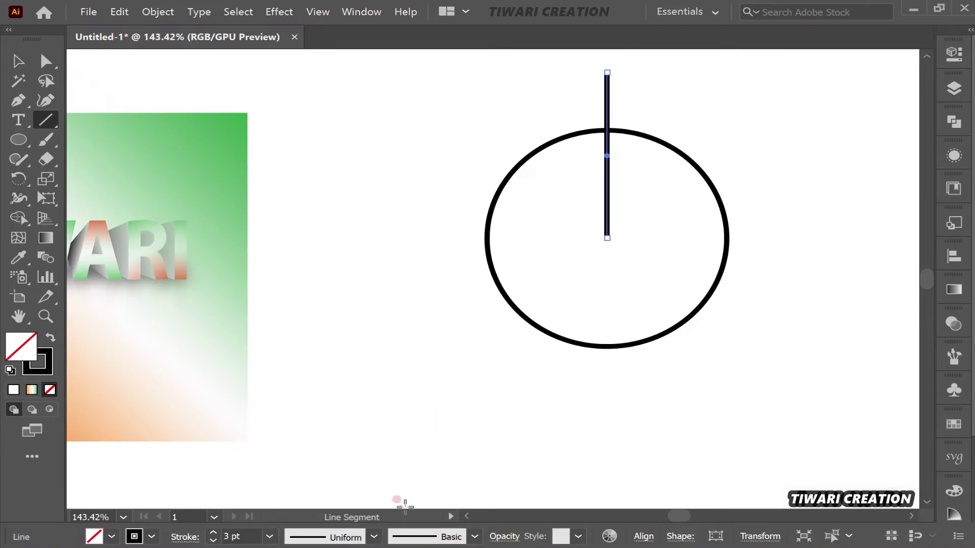
click(374, 537)
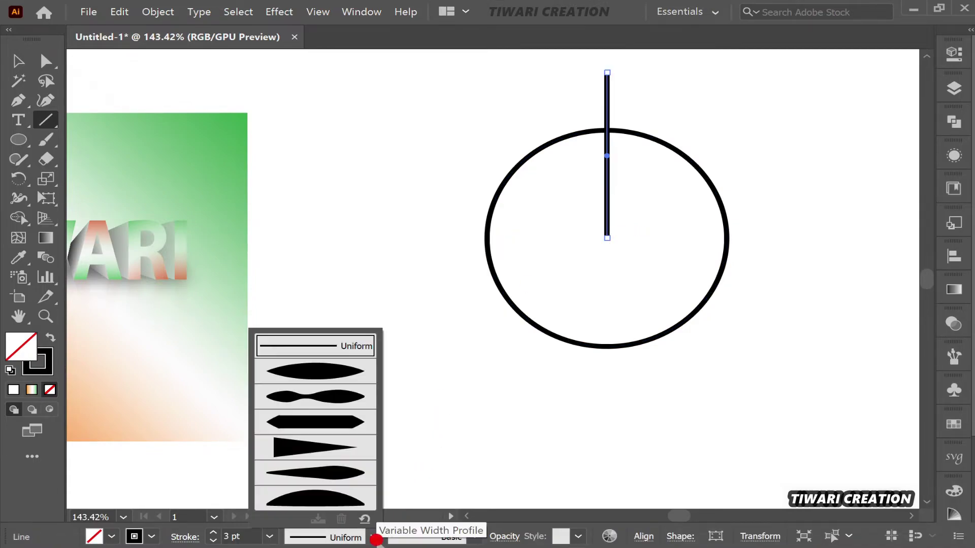
click(339, 369)
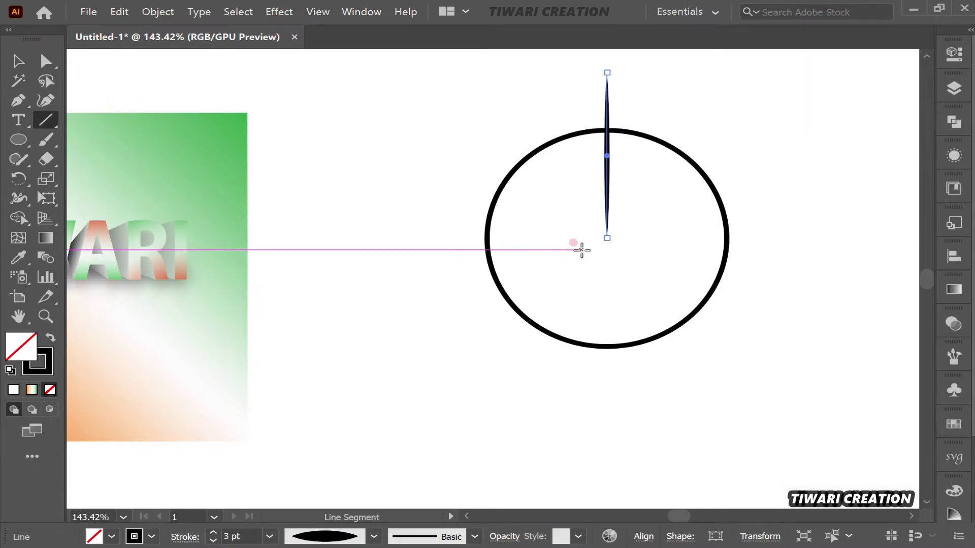
- Trim away the part of the spoke outside the circle with Shape Builder
key(v)
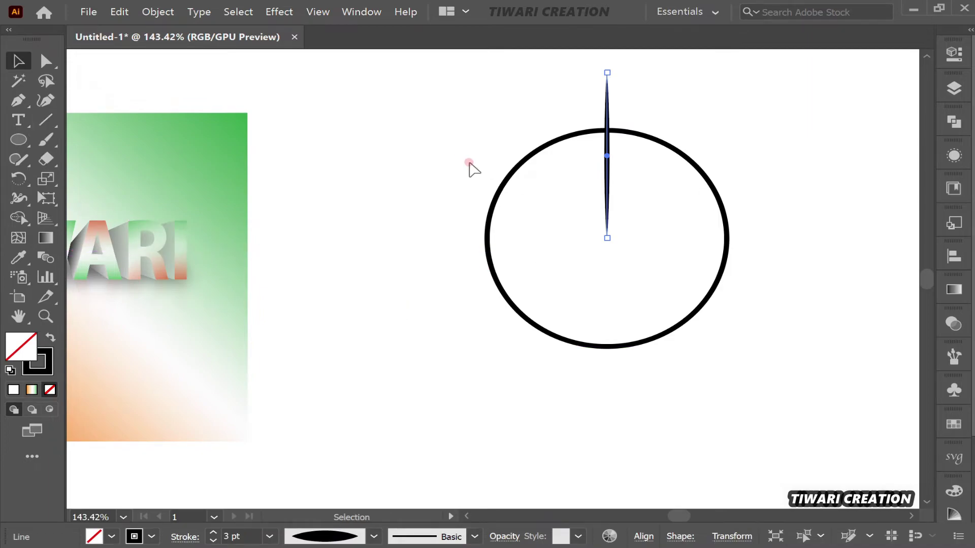
shift+click(715, 288)
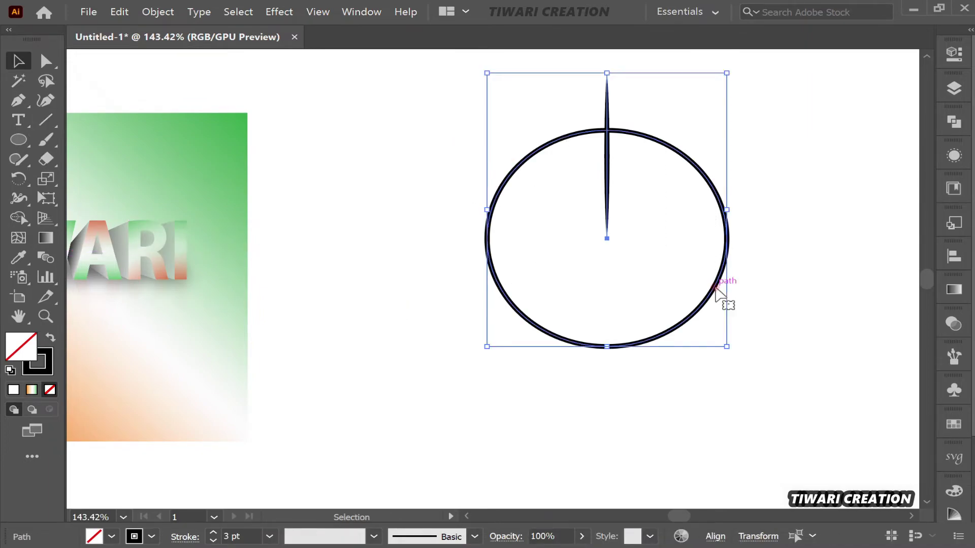
key(shift+m)
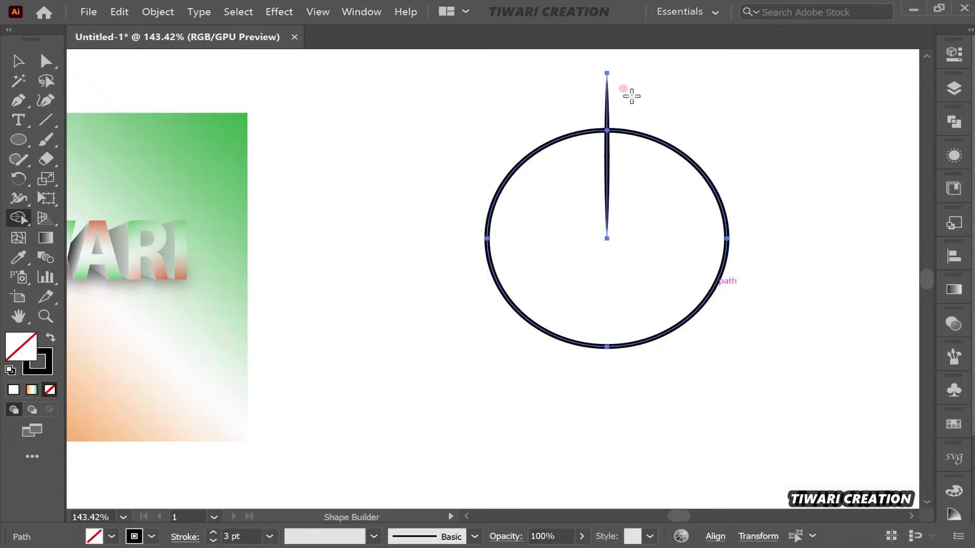
alt+click(607, 104)
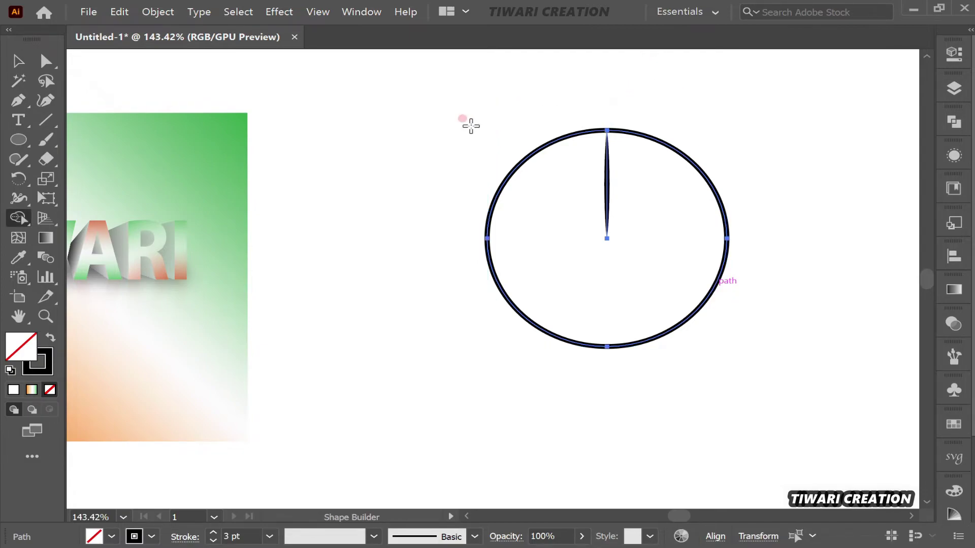
key(v)
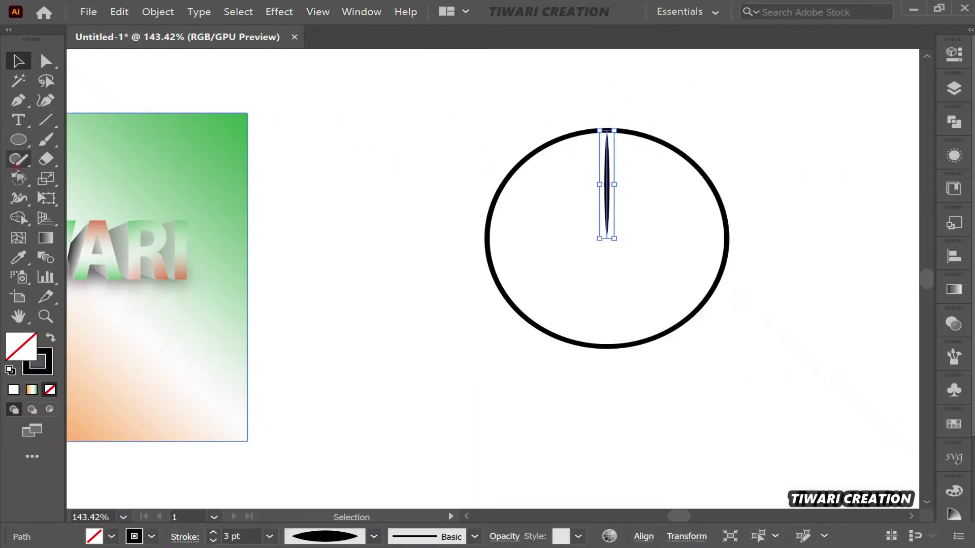
- Rotate-copy the spoke 15° around the circle's centre and repeat it with Ctrl+D
click(18, 178)
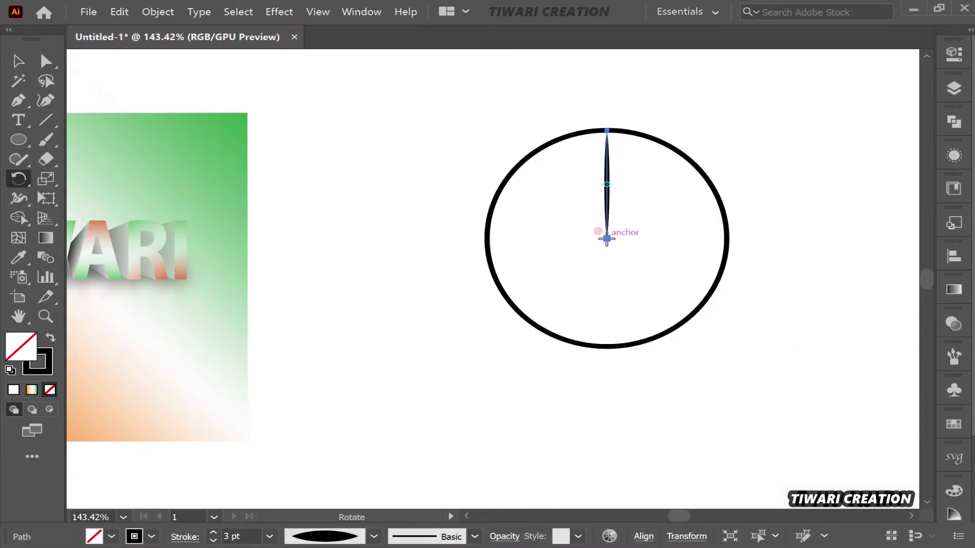
alt+click(607, 238)
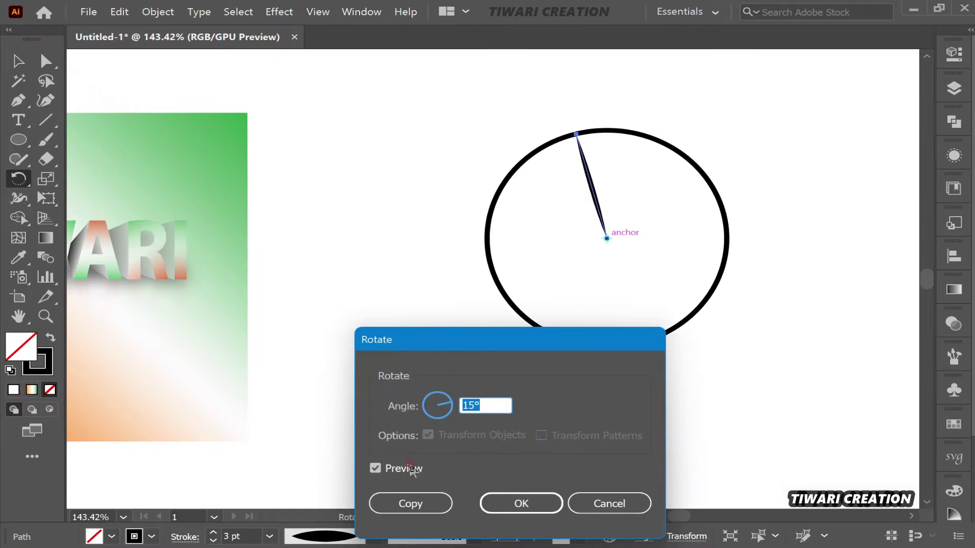
click(403, 506)
key(ctrl+d)
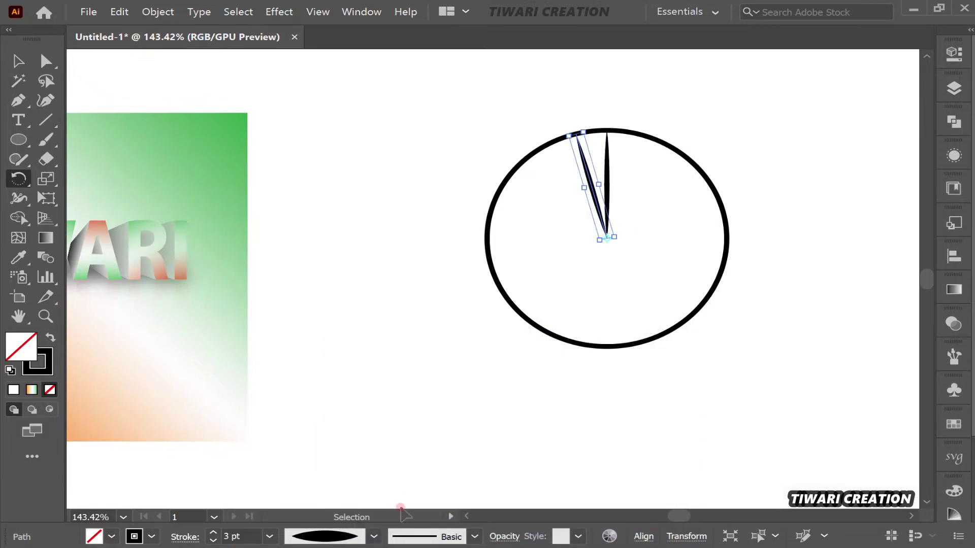
key(ctrl+d)
key(ctrl+d)
key(ctrl+d)
key(ctrl+d)
key(ctrl+d)
key(ctrl+d)
key(ctrl+d)
key(ctrl+d)
key(ctrl+d)
key(ctrl+d)
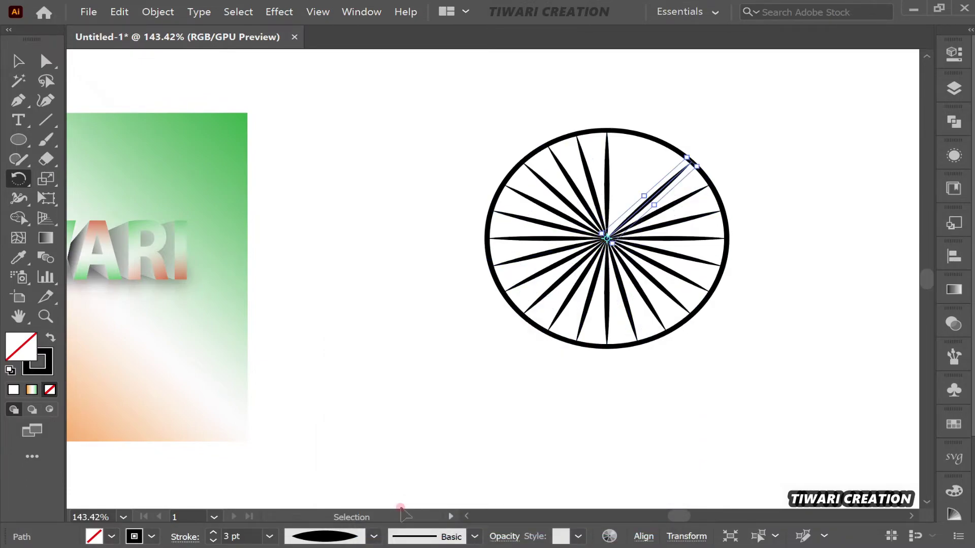
key(ctrl+d)
key(ctrl+d)
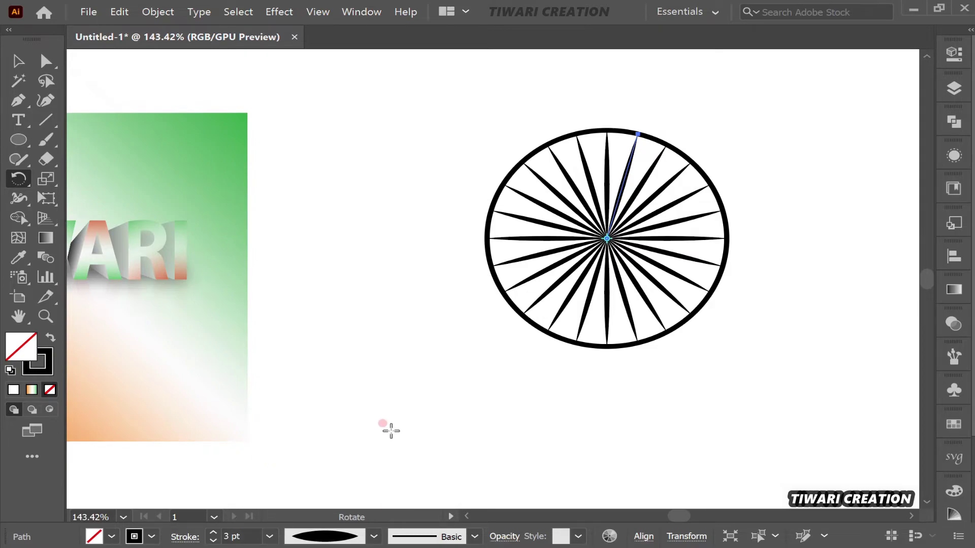
key(v)
click(419, 322)
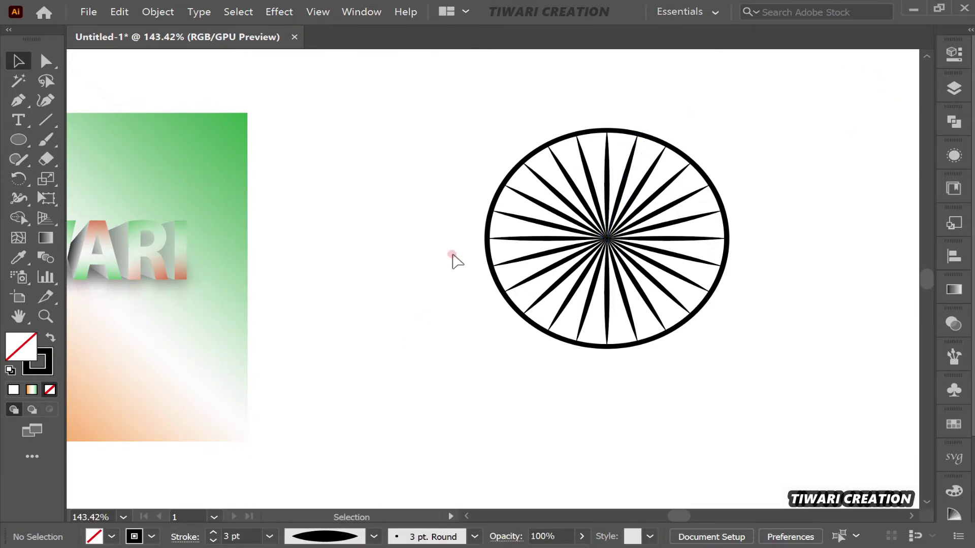
- Recolour the stroke of the whole spoked wheel to RGB Blue
drag(450, 108, 799, 436)
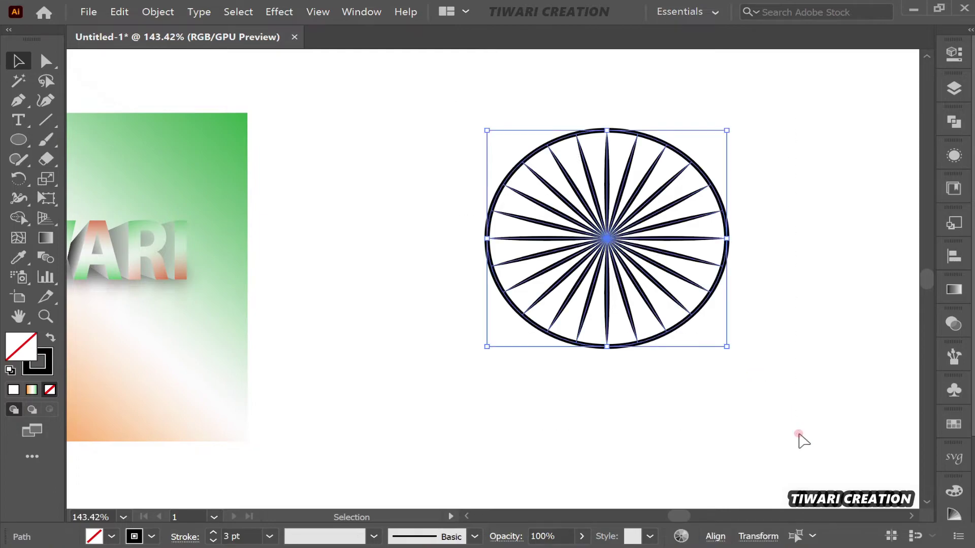
click(151, 537)
click(113, 443)
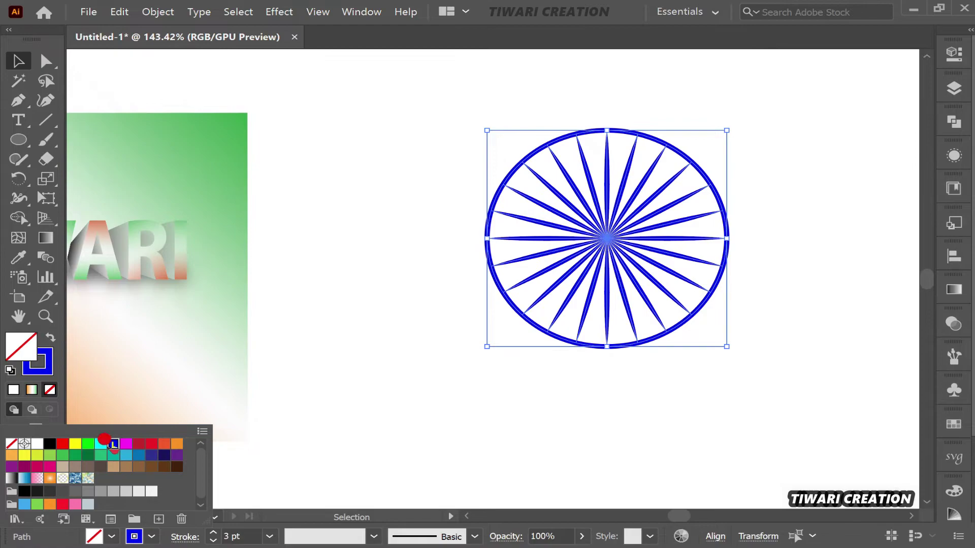
click(358, 388)
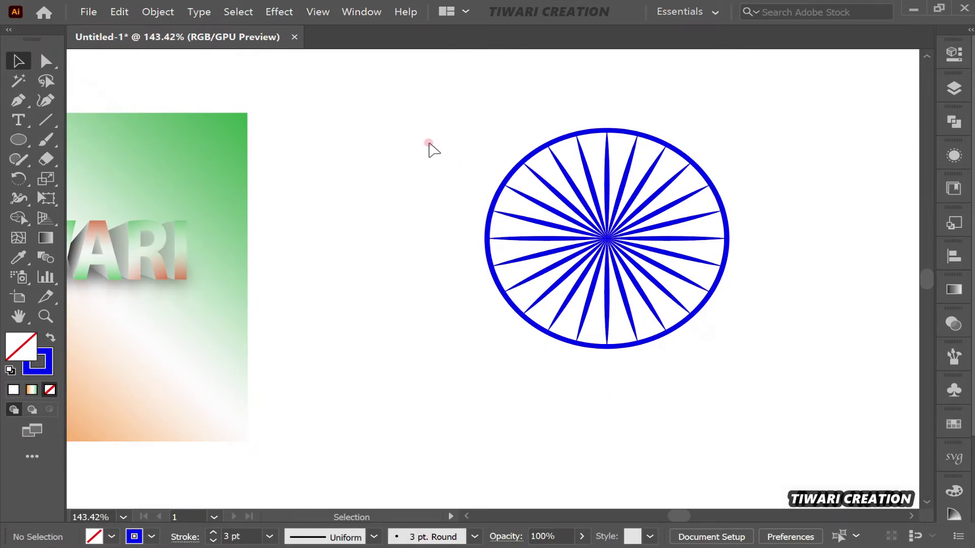
drag(432, 148, 841, 395)
click(814, 247)
click(46, 119)
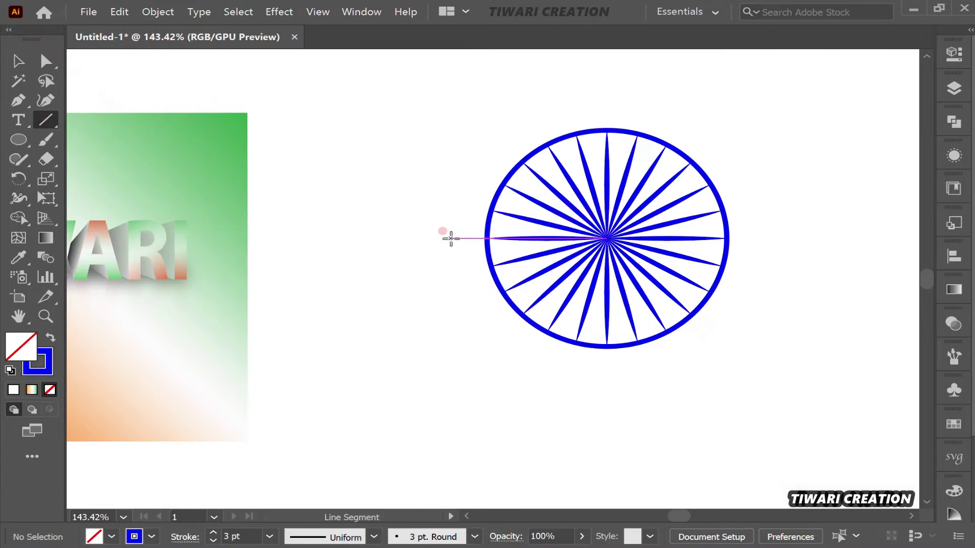
- Draw a horizontal line through the wheel's centre and remove everything below it with Shape Builder
drag(451, 238, 799, 238)
key(v)
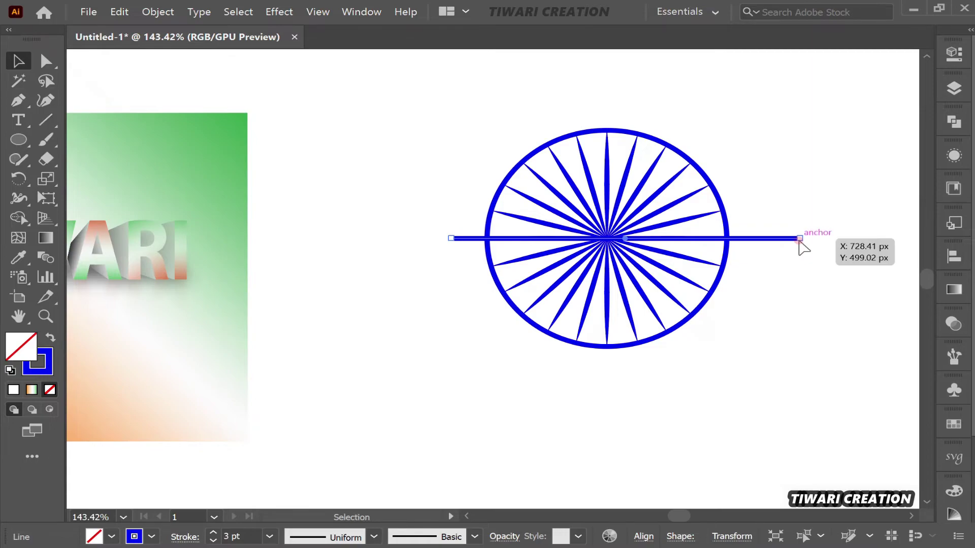
drag(370, 127, 826, 410)
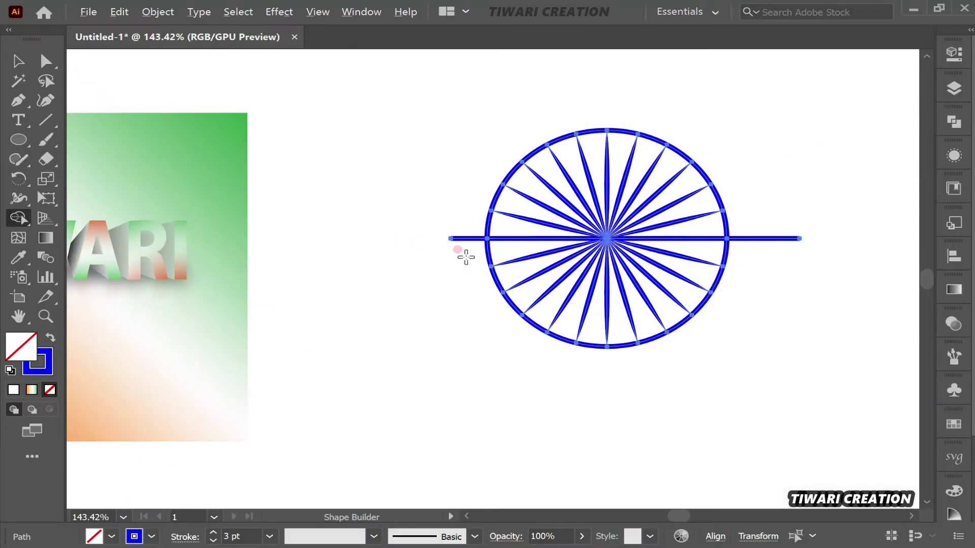
drag(466, 257, 836, 276)
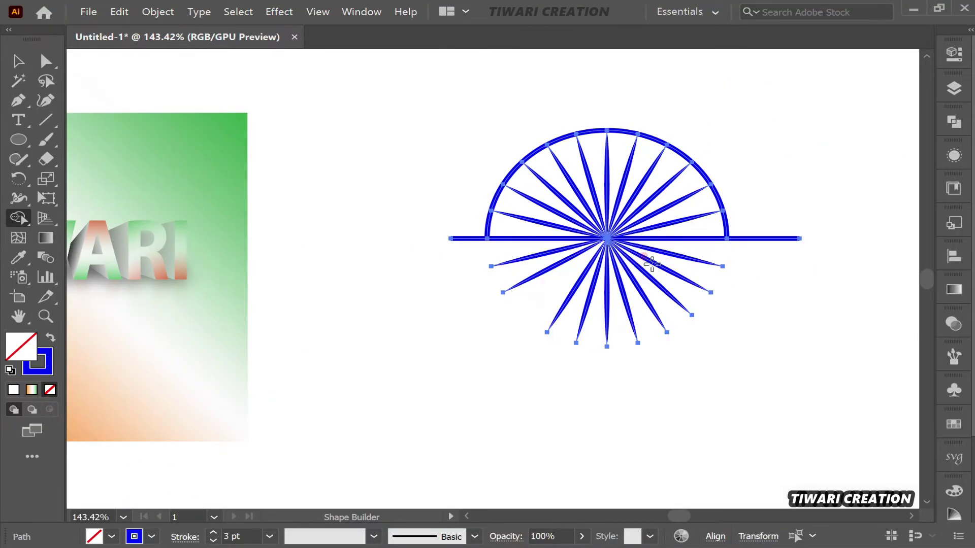
mouse_move(689, 253)
mouse_down()
mouse_move(506, 252)
mouse_move(462, 212)
mouse_up()
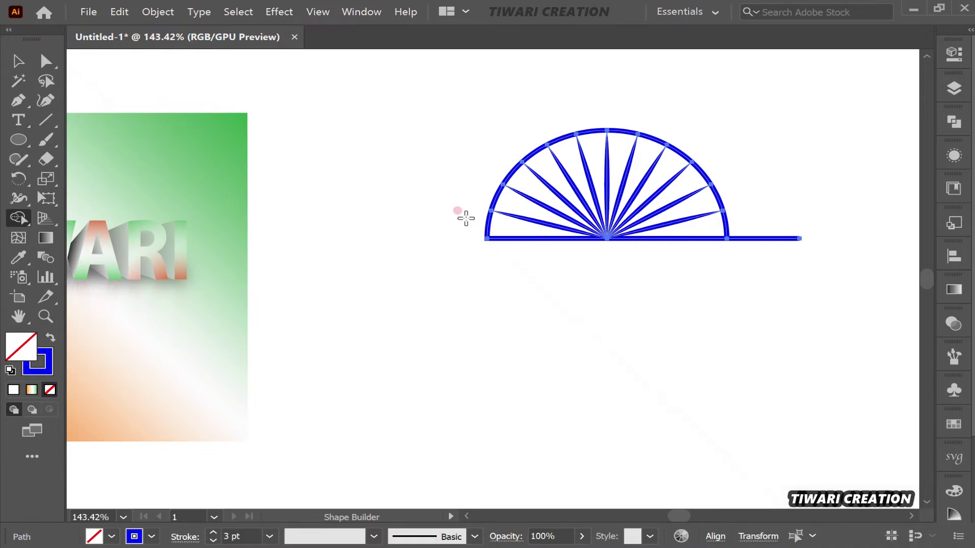
- Delete the leftover horizontal base line and select the remaining half wheel
key(v)
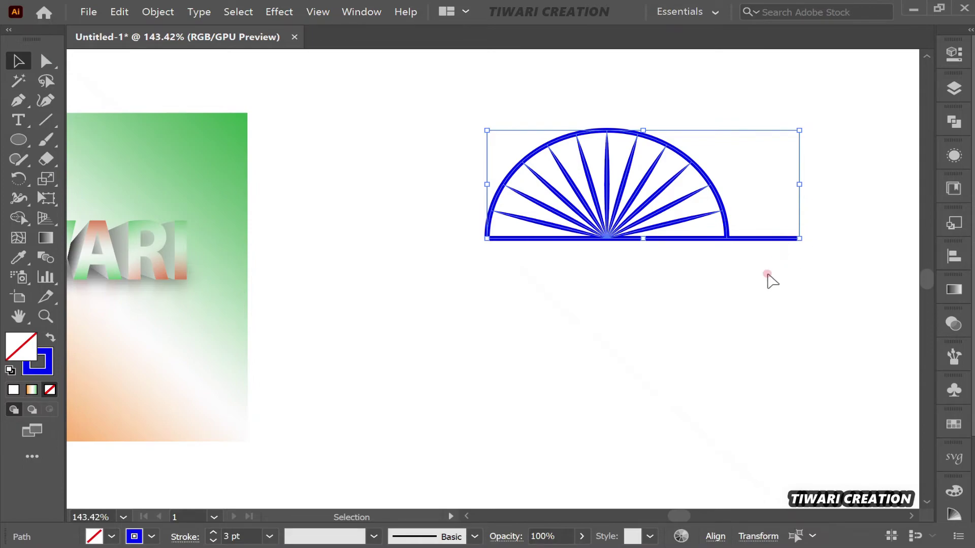
click(768, 275)
click(771, 237)
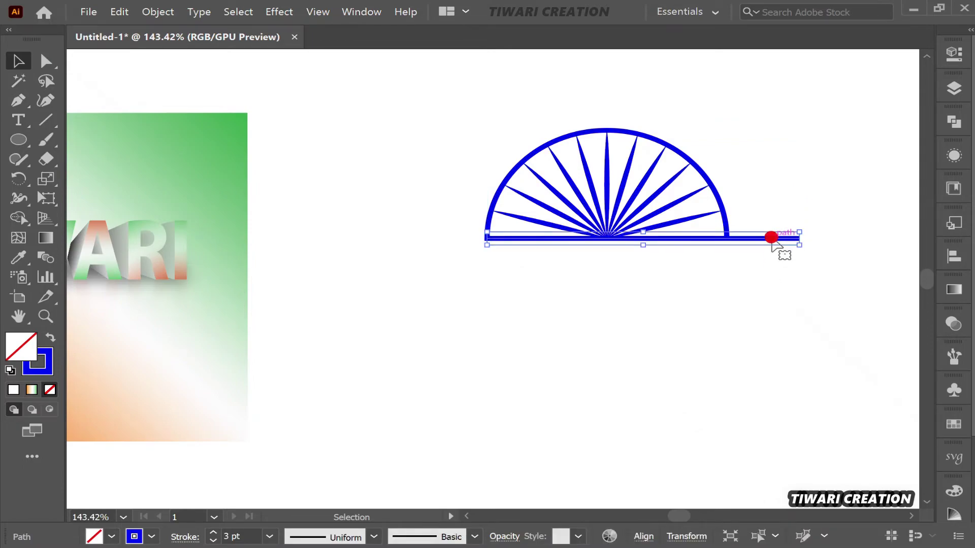
key(Delete)
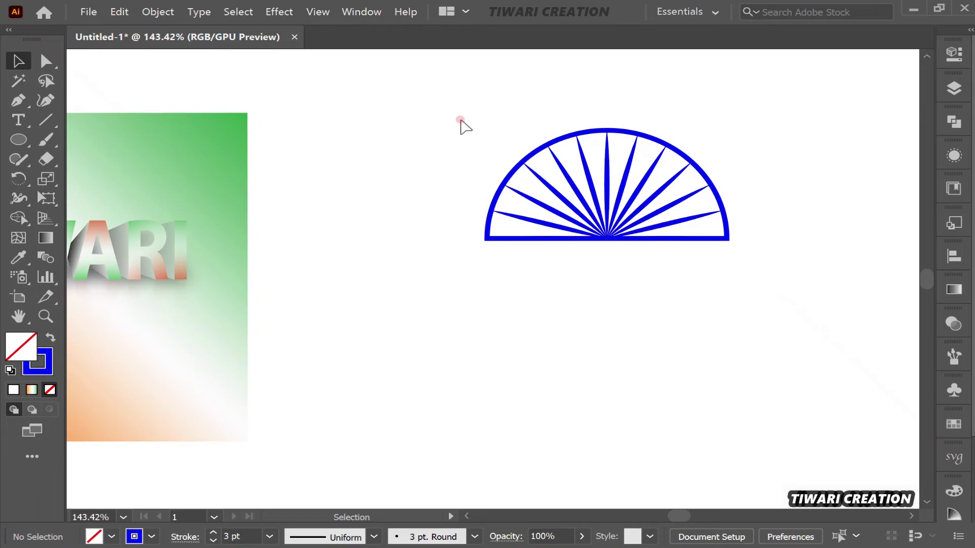
click(439, 123)
drag(439, 122, 768, 285)
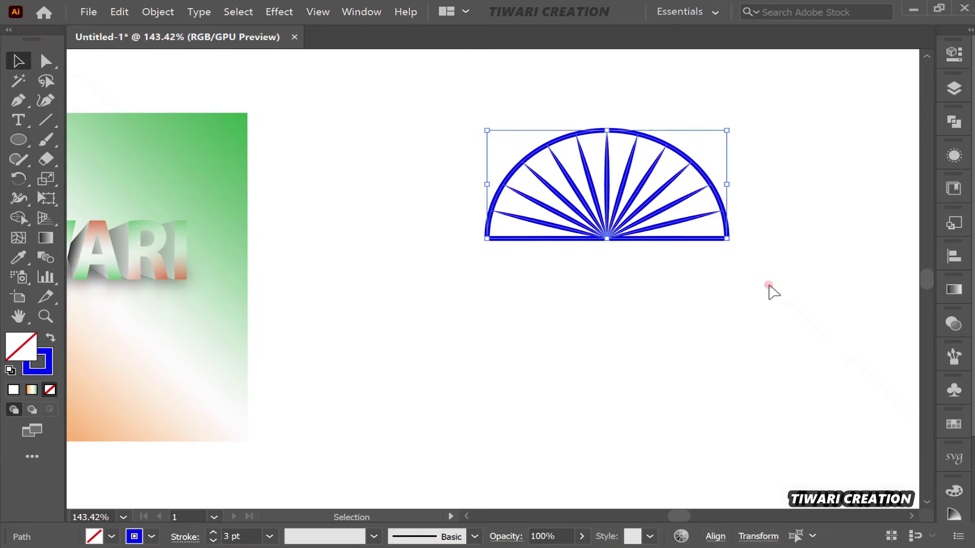
- Apply a linear gradient to the half wheel's stroke with its left stop blue
click(954, 289)
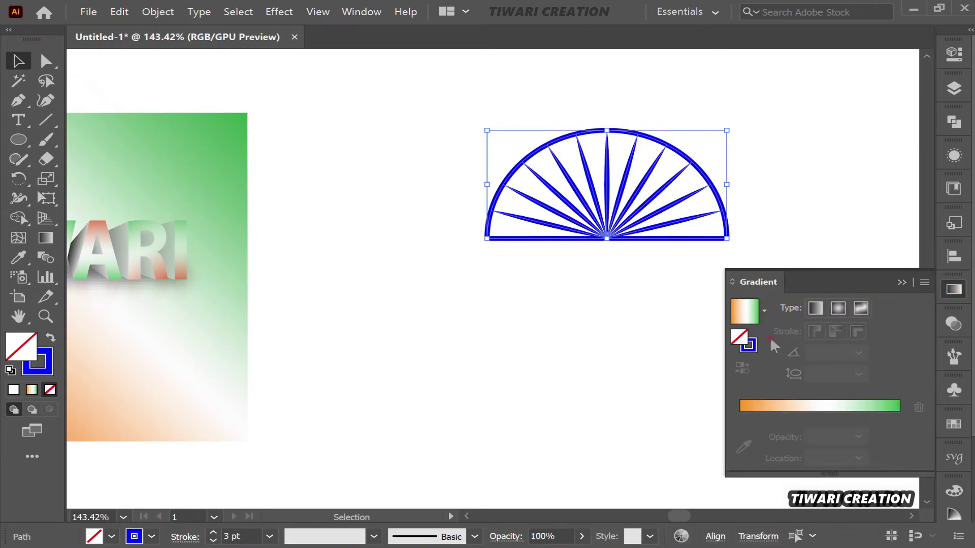
click(753, 350)
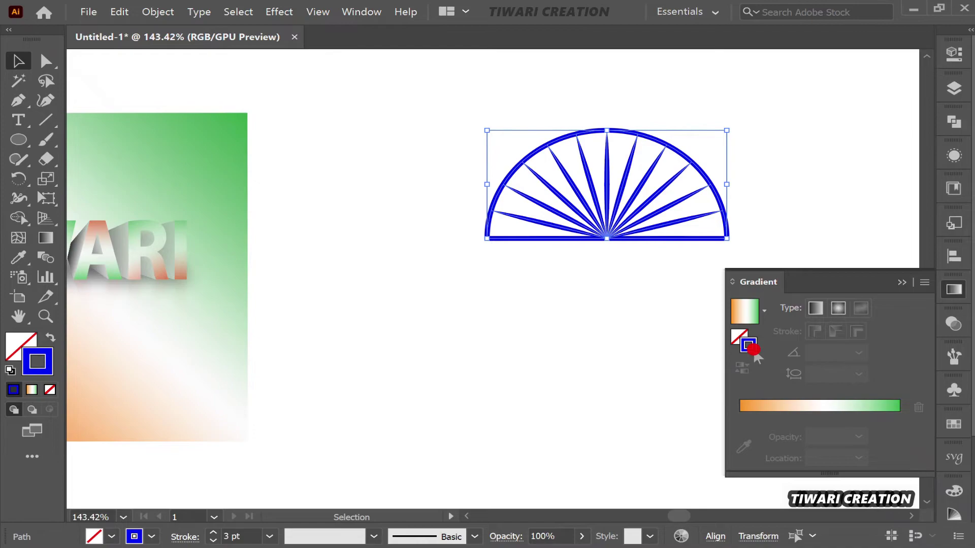
click(789, 407)
double_click(739, 417)
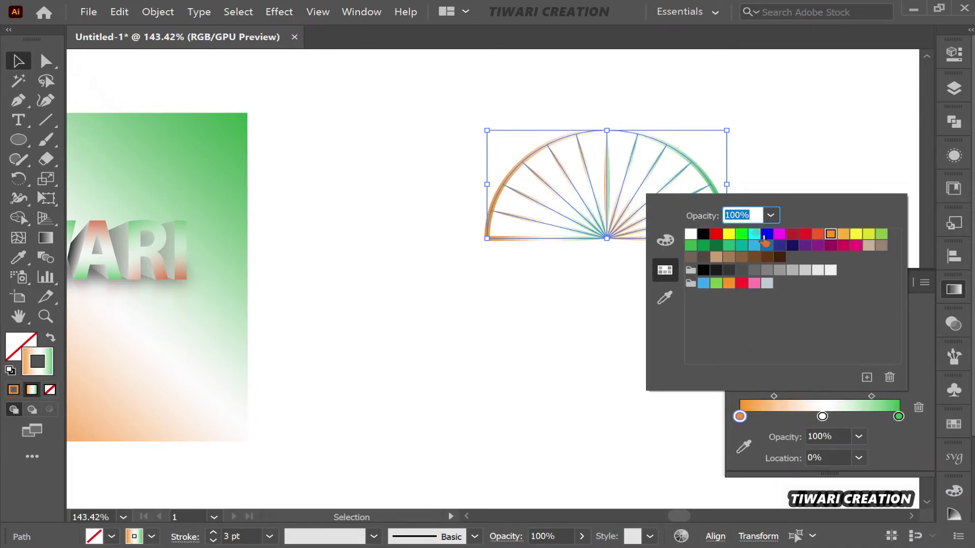
click(766, 234)
- Set the right gradient stop to blue and remove the middle white stop
click(898, 417)
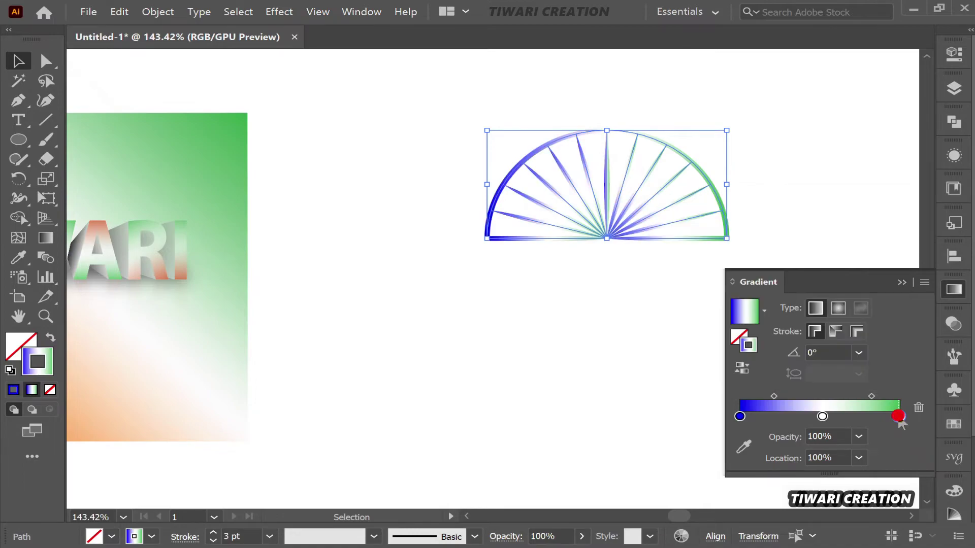
double_click(899, 417)
click(768, 235)
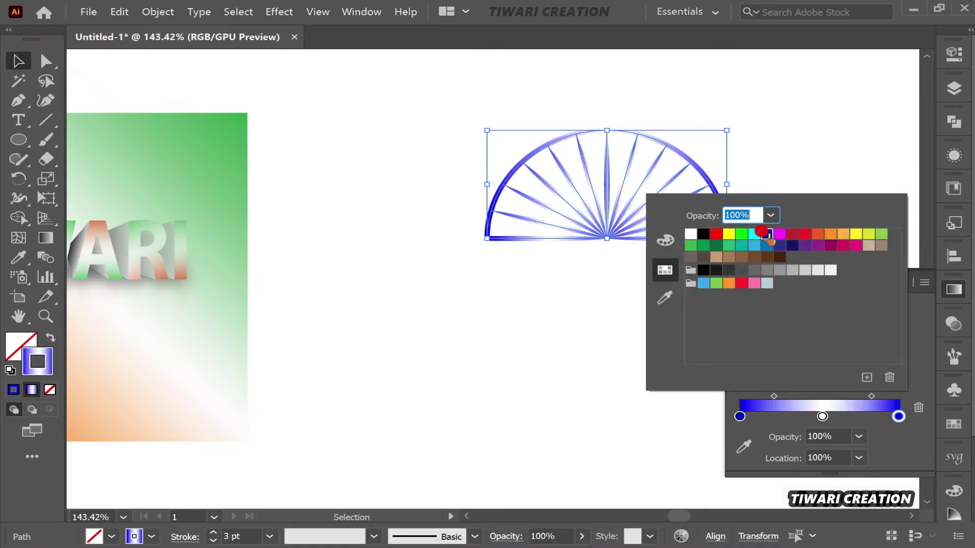
click(823, 416)
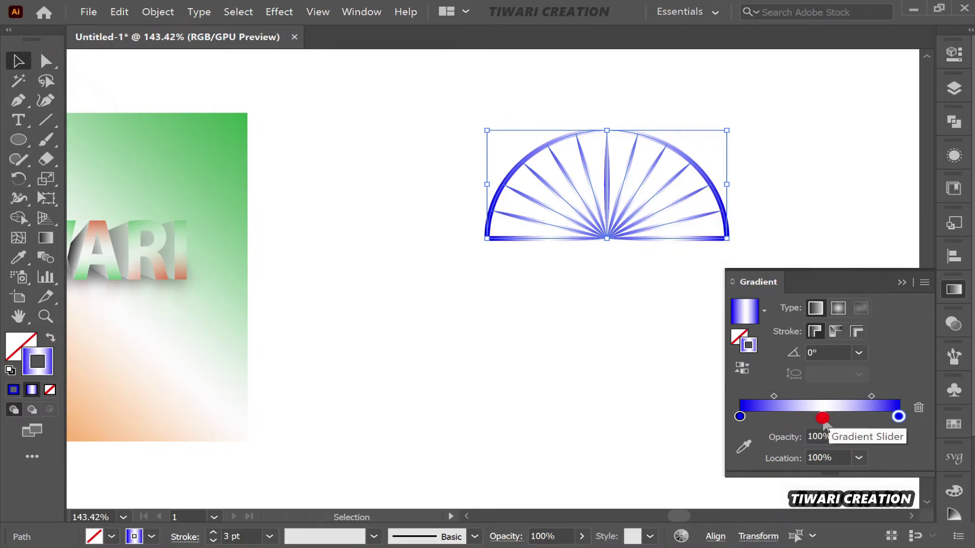
double_click(823, 417)
click(919, 410)
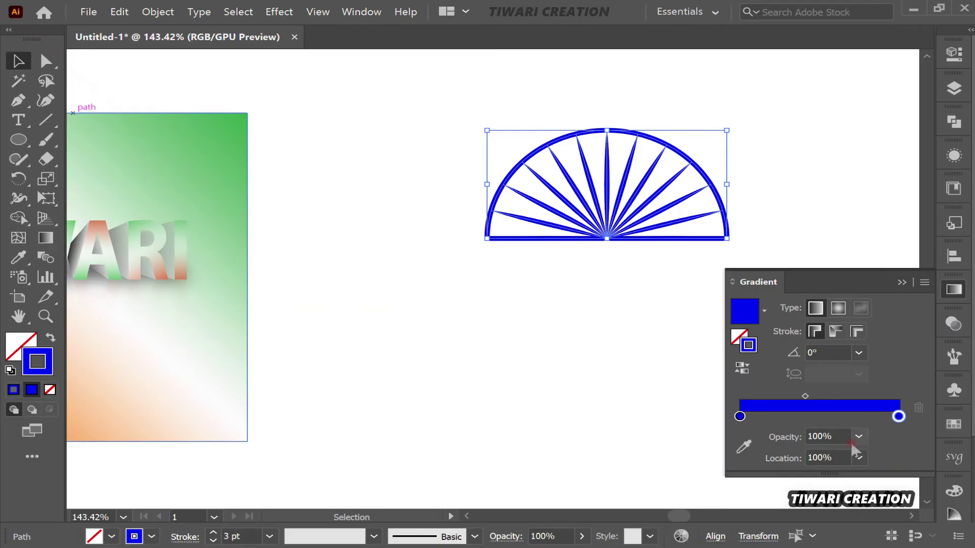
- Set the right gradient stop's opacity to 10%
click(858, 436)
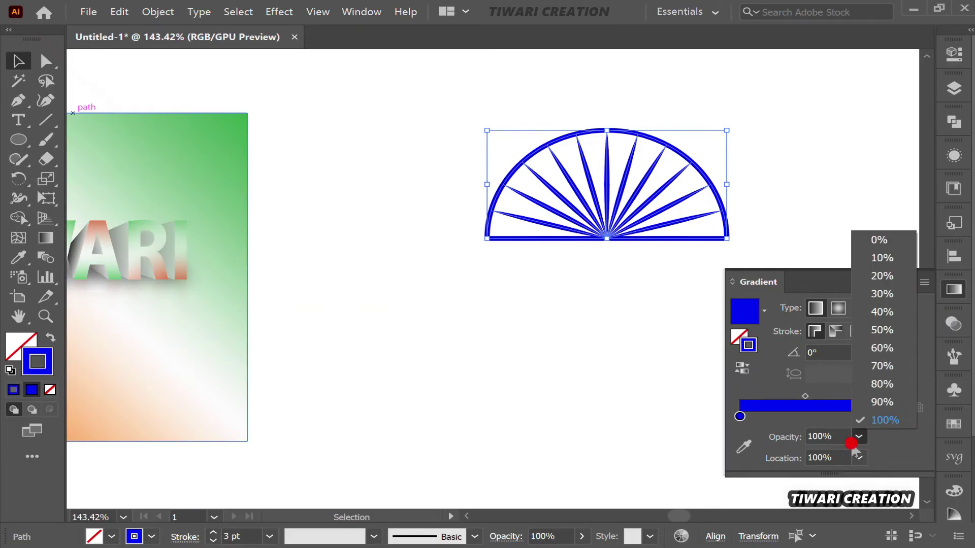
click(873, 367)
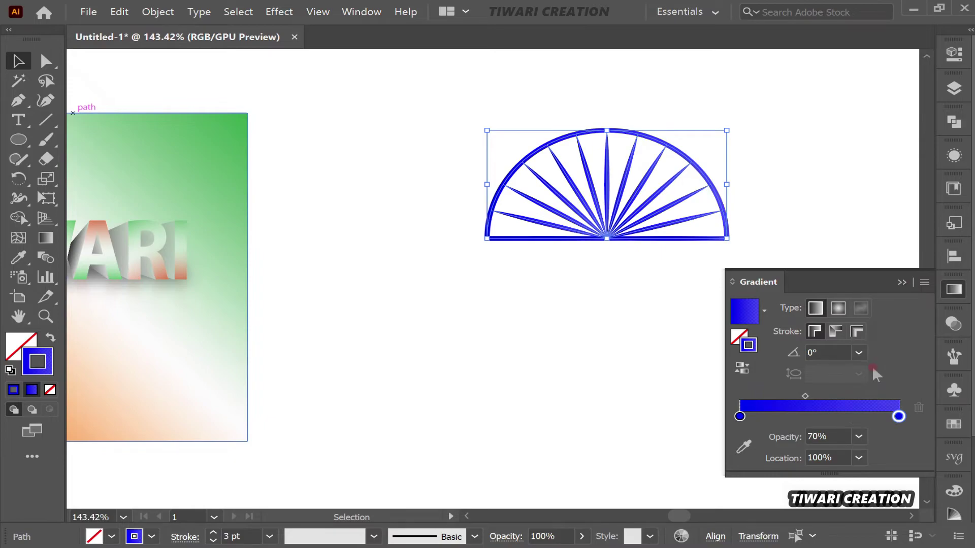
click(858, 436)
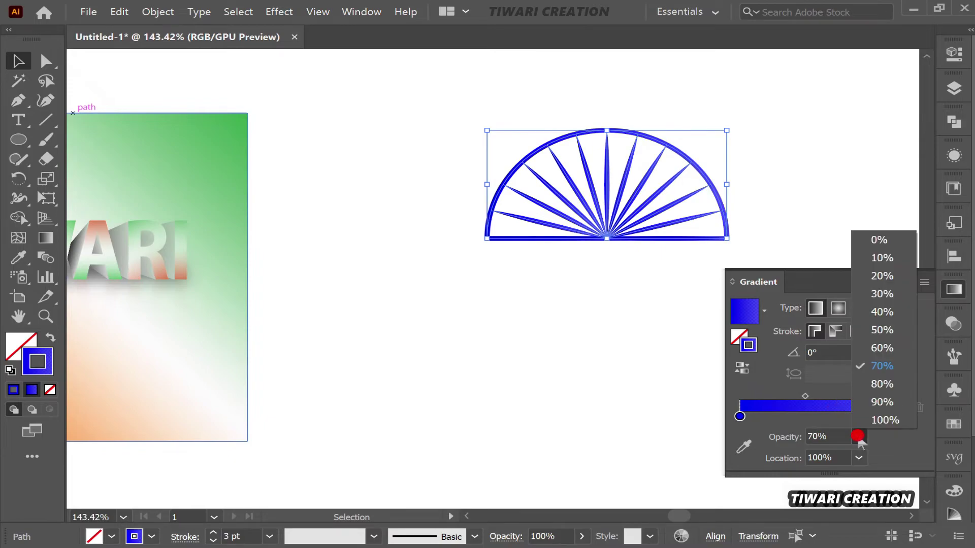
click(880, 257)
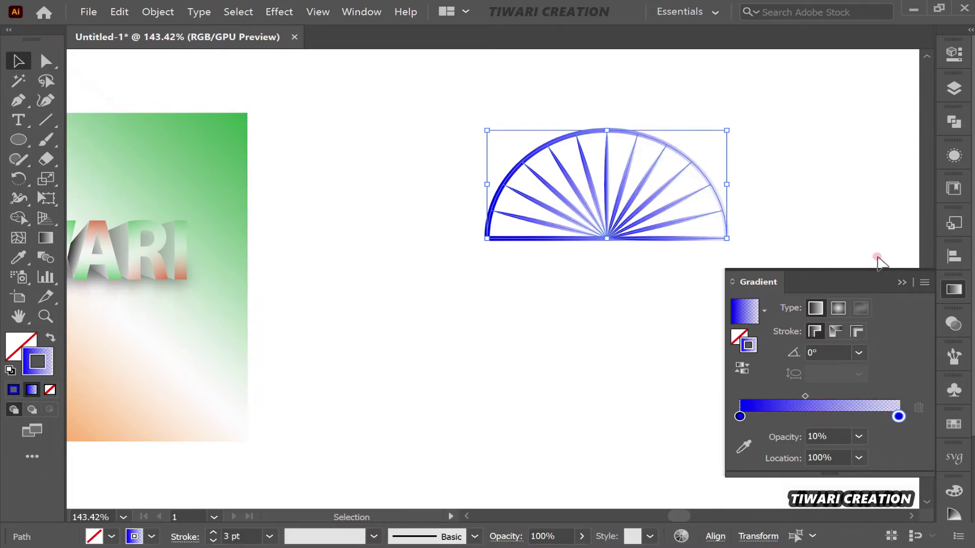
- Adjust the gradient Angle field up and down until the fade direction looks right
click(824, 352)
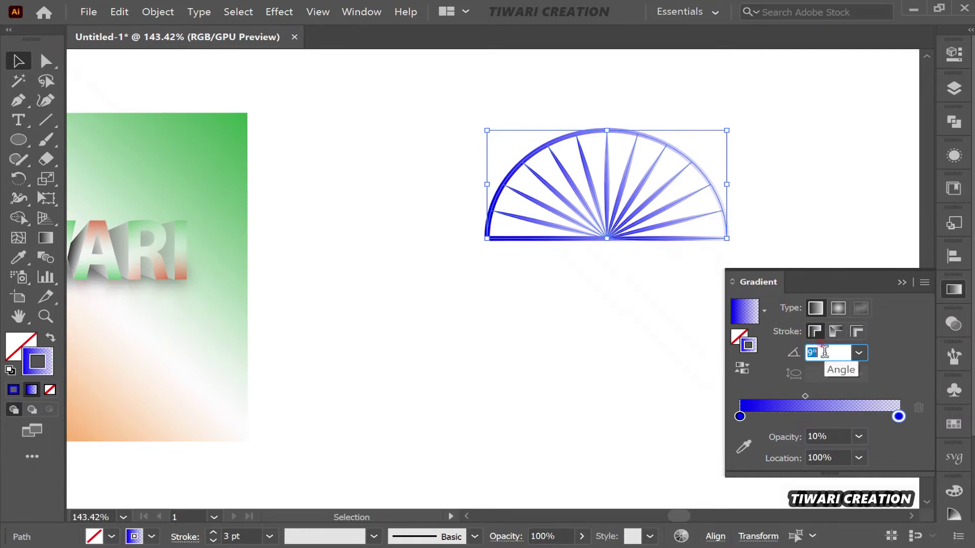
scroll(824, 352, up, 10)
scroll(824, 351, up, 10)
scroll(824, 352, up, 10)
scroll(824, 352, up, 10)
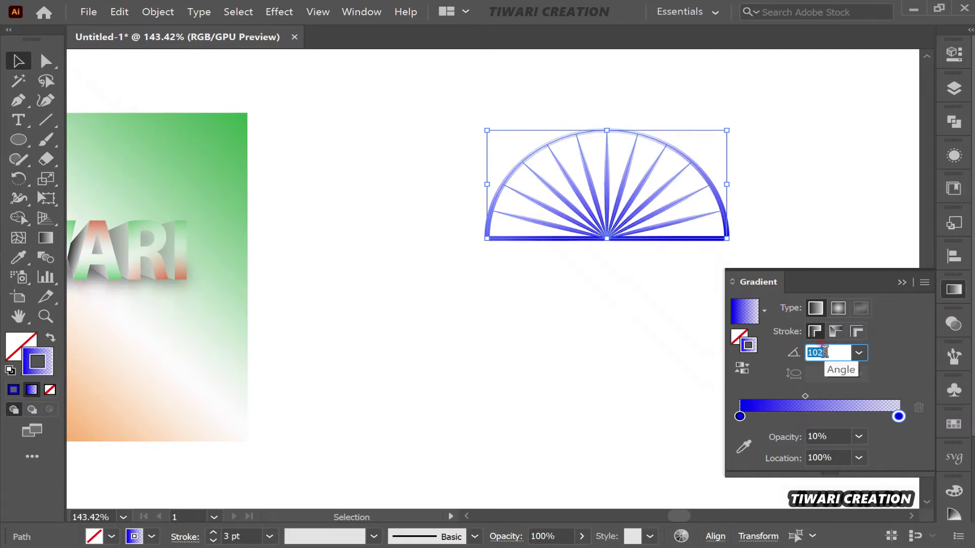
scroll(824, 352, up, 18)
scroll(824, 351, up, 18)
scroll(824, 352, up, 18)
scroll(824, 351, up, 18)
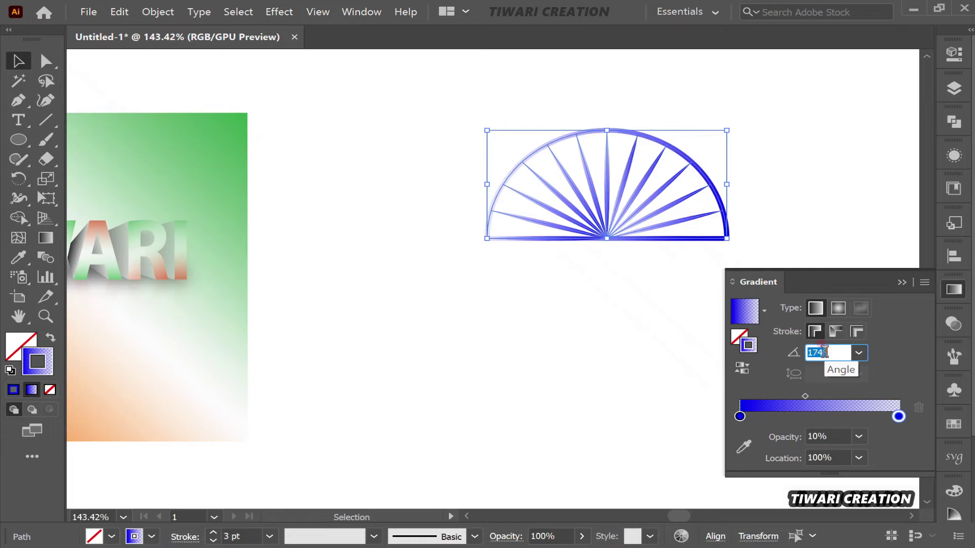
scroll(824, 352, up, 6)
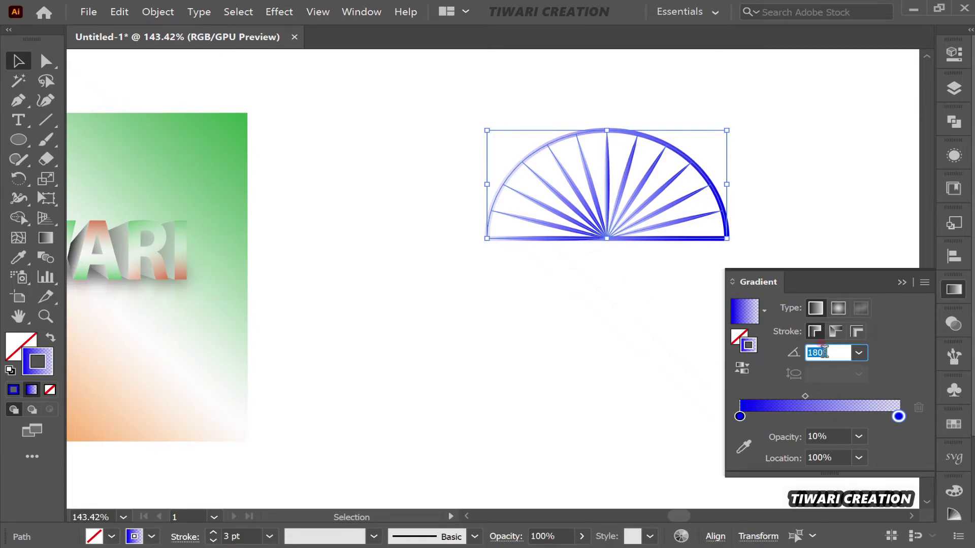
scroll(824, 352, down, 20)
scroll(824, 352, down, 20)
scroll(824, 352, down, 20)
scroll(824, 352, down, 18)
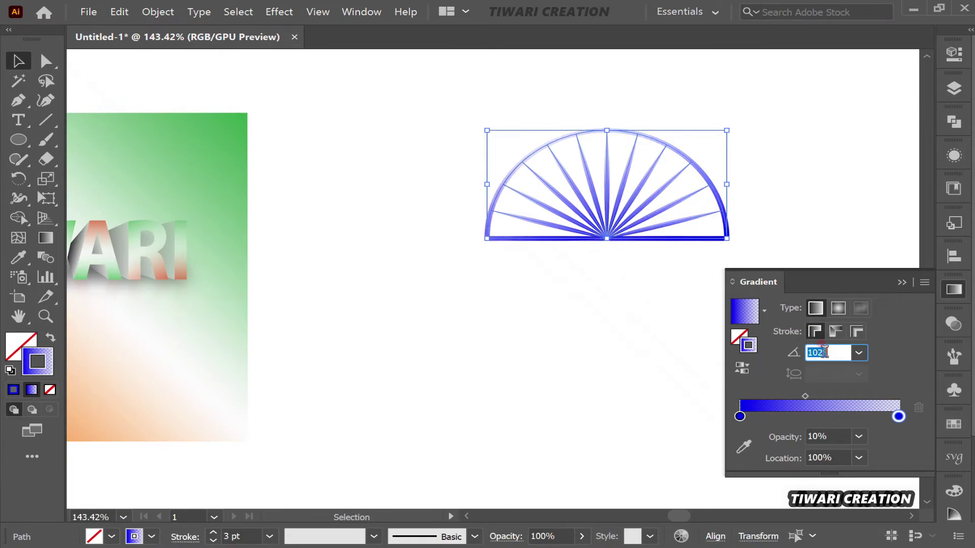
scroll(824, 352, down, 20)
scroll(824, 352, down, 20)
scroll(824, 352, down, 14)
scroll(824, 352, down, 8)
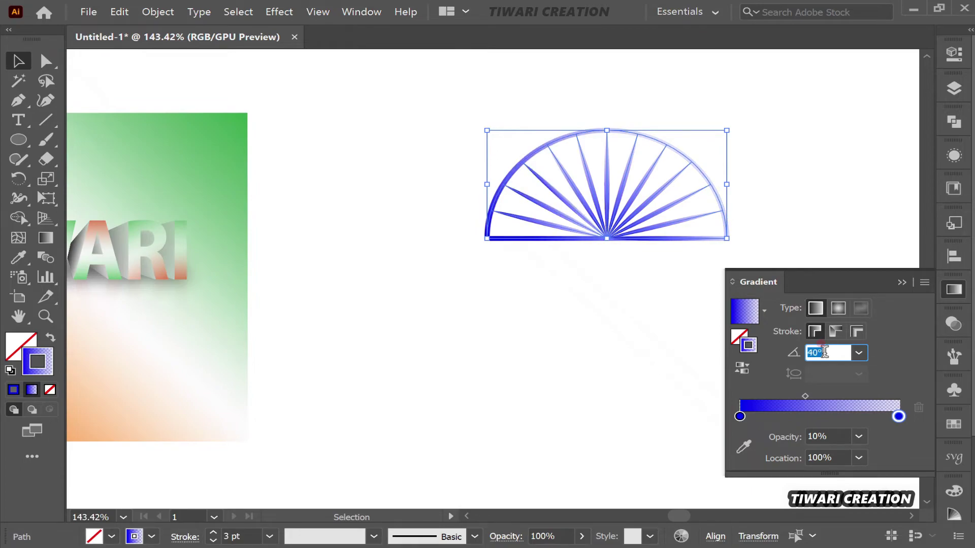
scroll(824, 352, down, 15)
scroll(824, 352, down, 10)
scroll(824, 352, down, 6)
scroll(824, 352, down, 6)
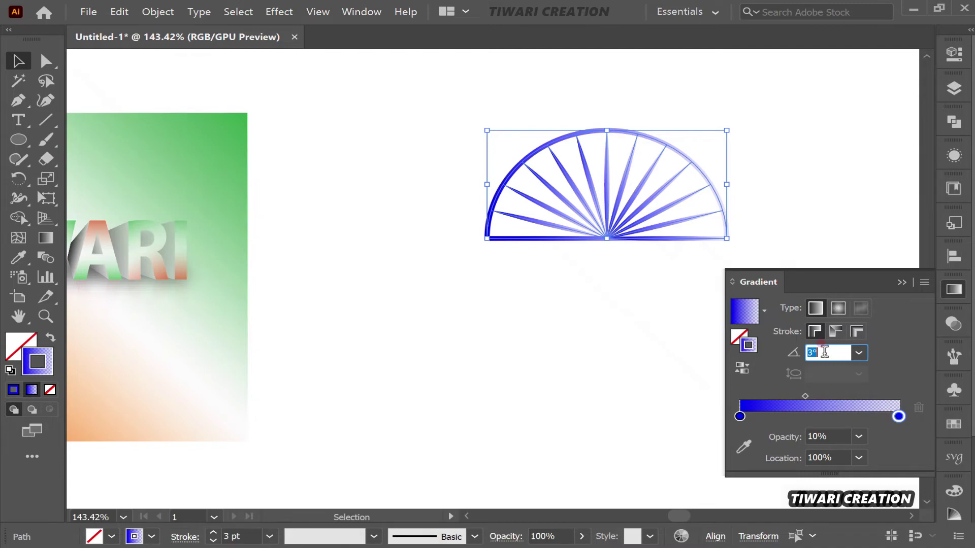
- Change the half-wheel's blue stroke gradient angle from 3° to about -72°
scroll(824, 352, up, 1)
scroll(824, 352, up, 1)
scroll(824, 352, down, 16)
scroll(824, 352, down, 16)
scroll(824, 351, down, 16)
scroll(824, 351, down, 16)
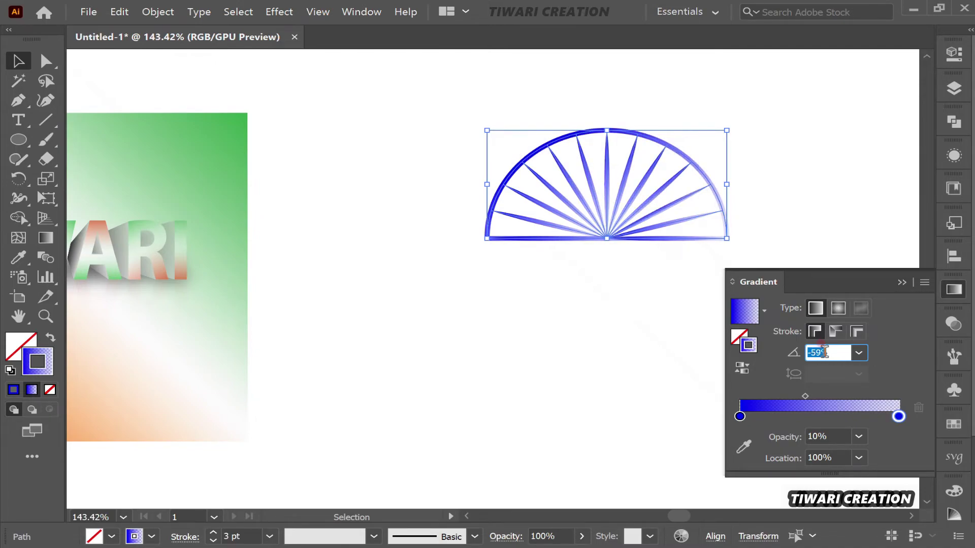
scroll(824, 352, down, 15)
scroll(824, 352, down, 15)
scroll(824, 352, down, 15)
scroll(824, 352, down, 15)
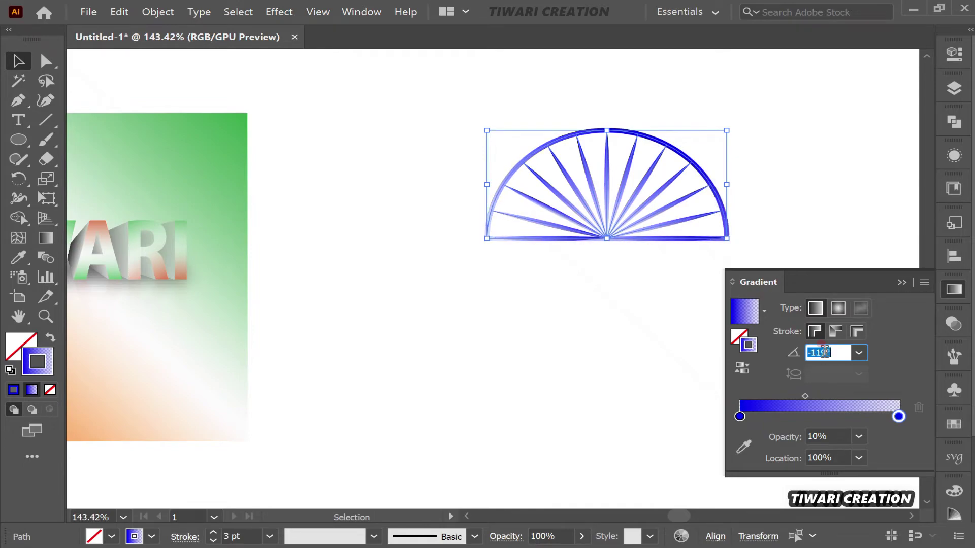
scroll(824, 352, up, 6)
scroll(824, 352, up, 6)
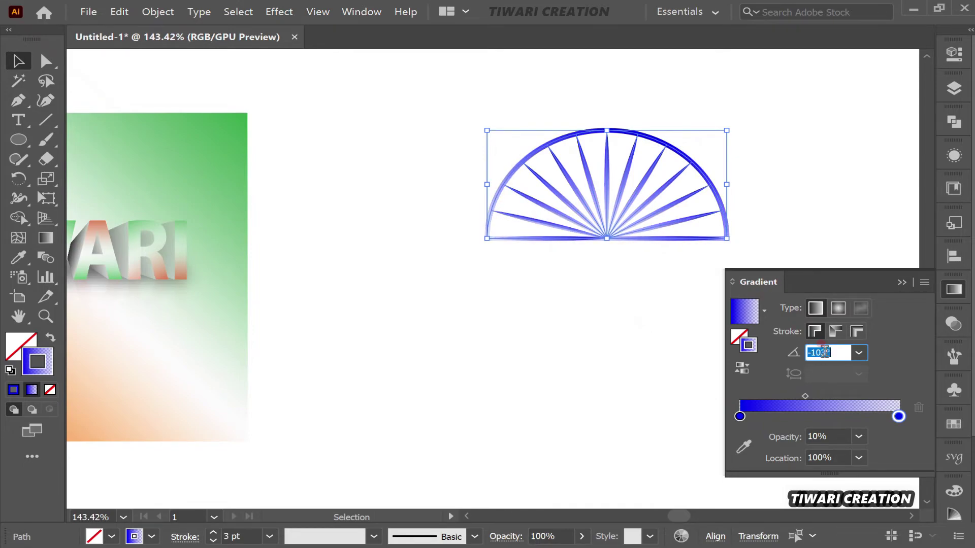
scroll(824, 351, up, 8)
scroll(824, 352, up, 10)
scroll(824, 352, up, 7)
scroll(824, 352, up, 2)
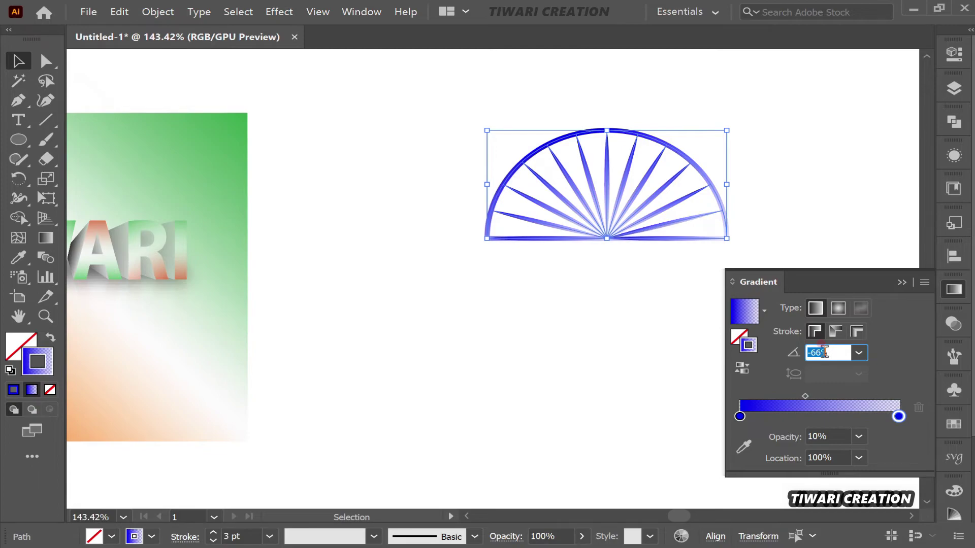
scroll(824, 352, up, 1)
scroll(824, 352, up, 1)
- Close the Gradient panel and Alt-drag a duplicate of the half-wheel to the lower right
click(954, 289)
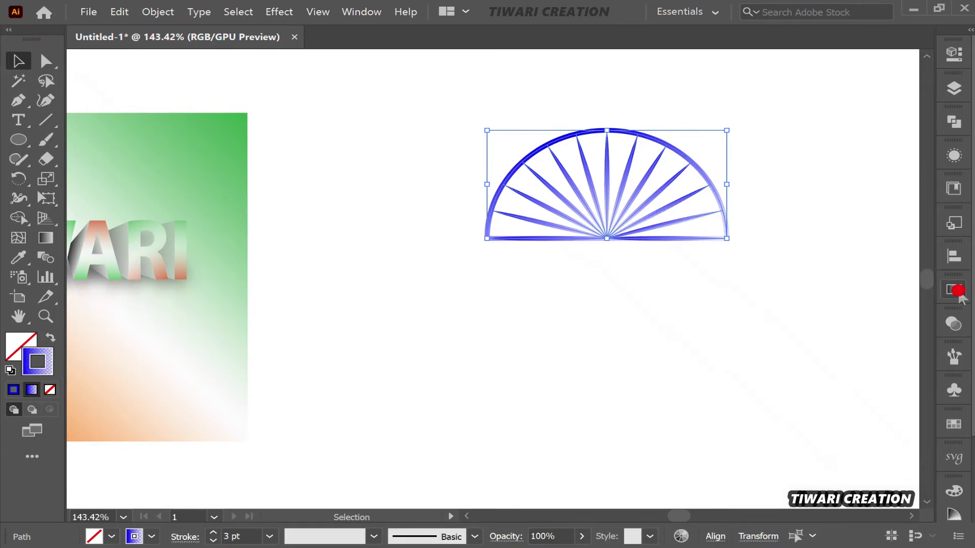
click(744, 291)
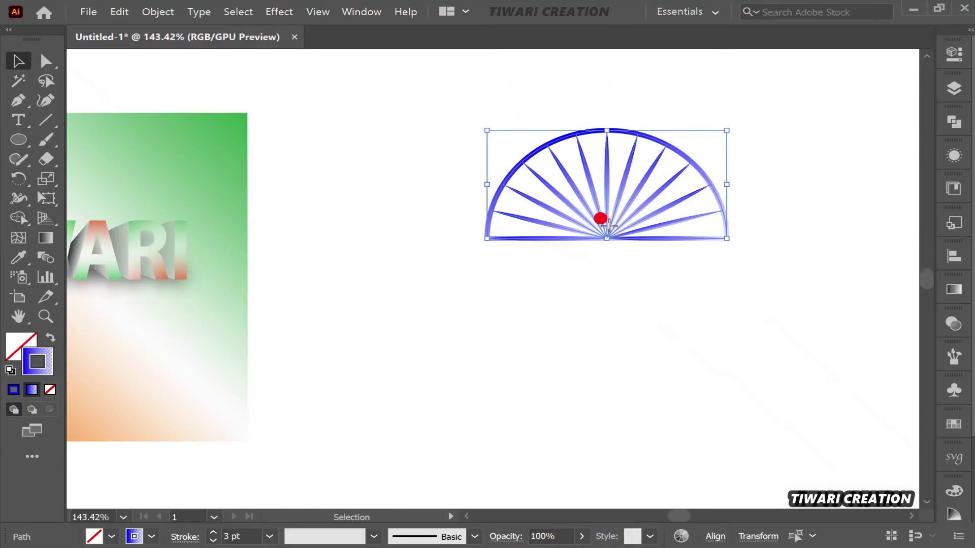
drag(608, 223, 812, 378)
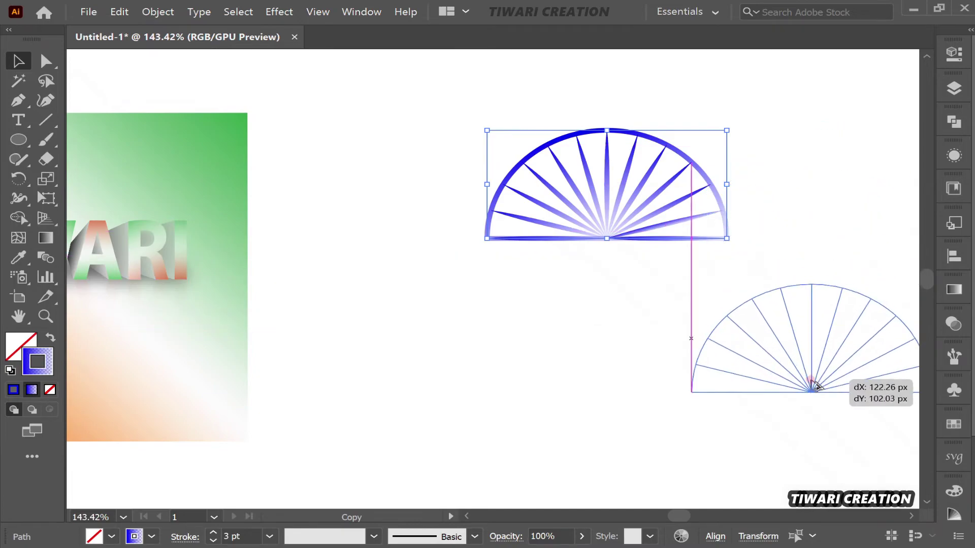
- Delete the original half-wheel's outer arc and marquee-select its remaining rays
click(717, 196)
key(Delete)
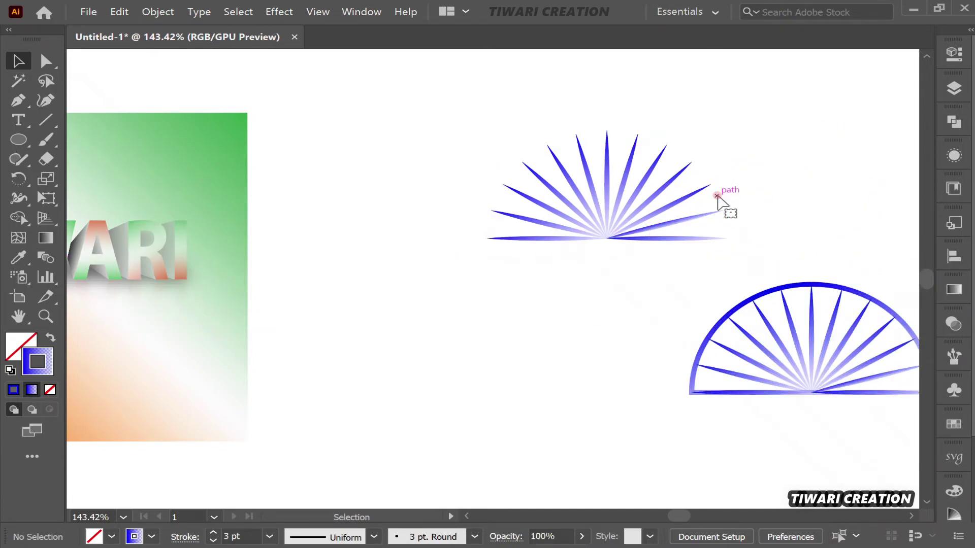
drag(401, 99, 756, 265)
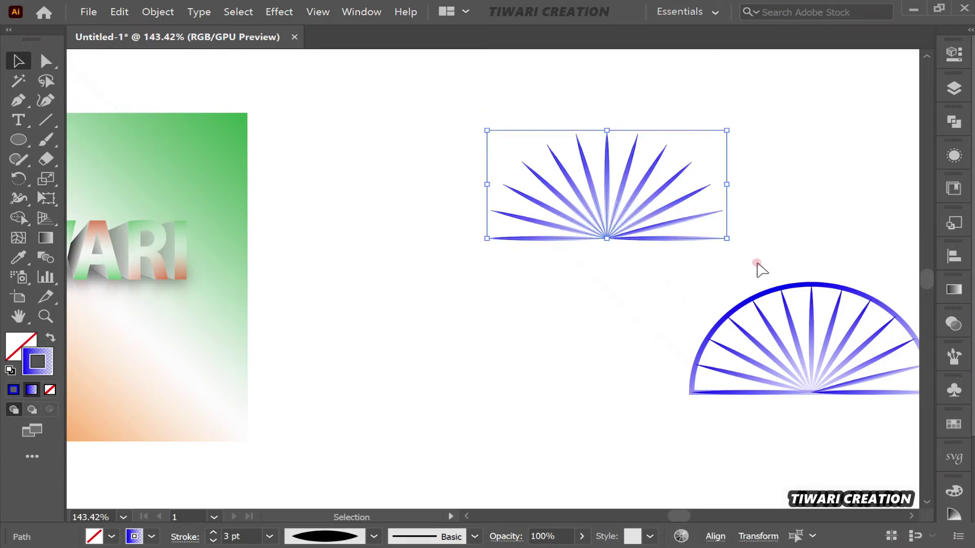
scroll(608, 231, left, 5)
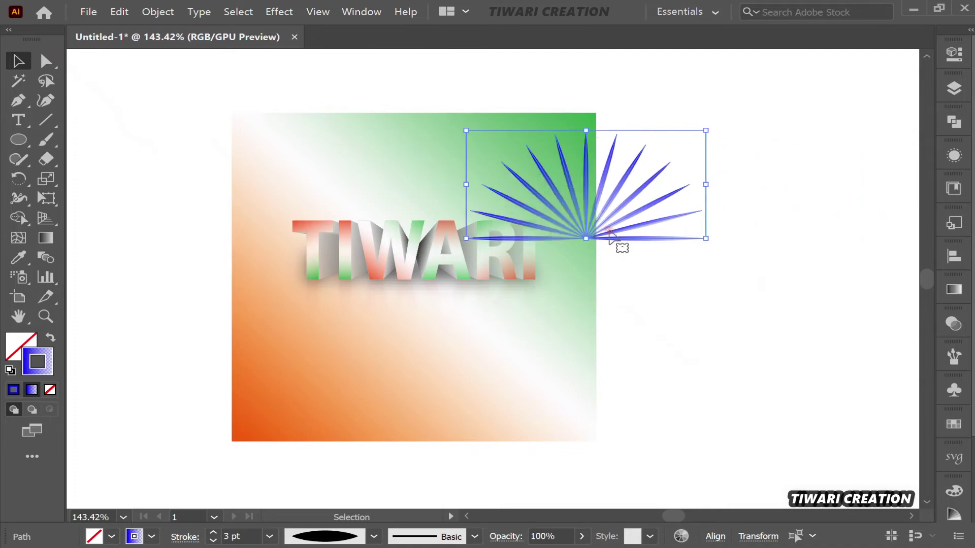
- Move the ray fan onto the artboard above TIWARI, then down toward the text baseline
drag(609, 231, 345, 235)
key(ctrl)
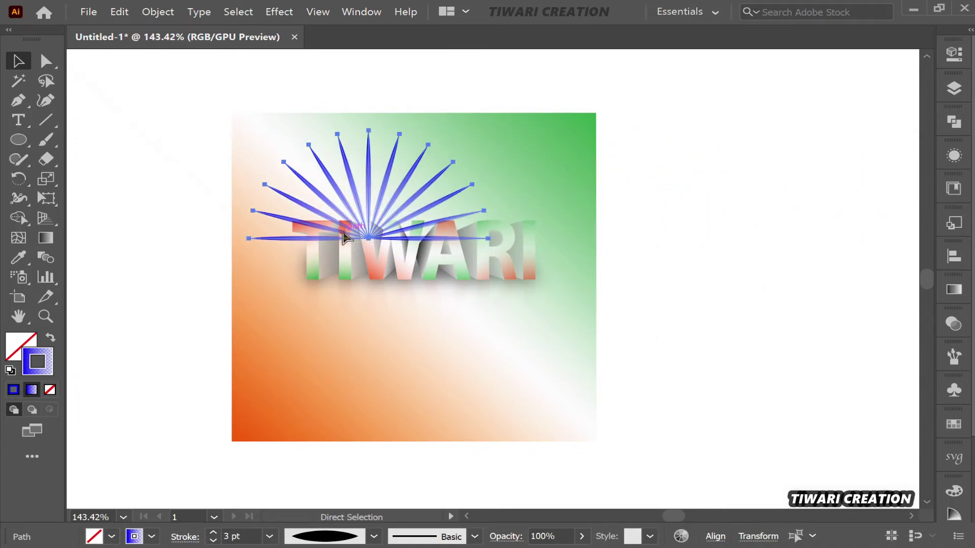
ctrl+click(365, 236)
drag(367, 240, 413, 279)
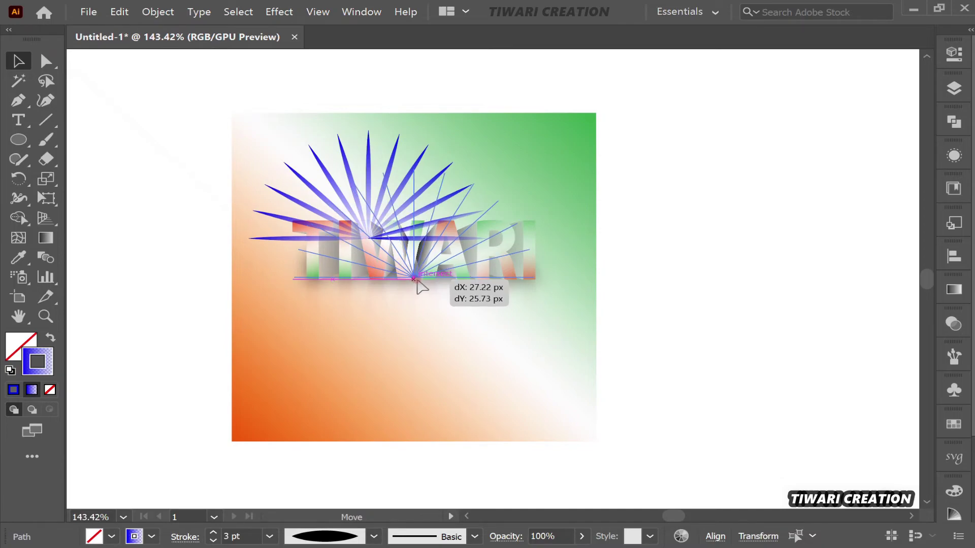
mouse_move(417, 285)
mouse_down()
mouse_move(424, 286)
mouse_move(415, 280)
mouse_up()
drag(417, 287, 416, 282)
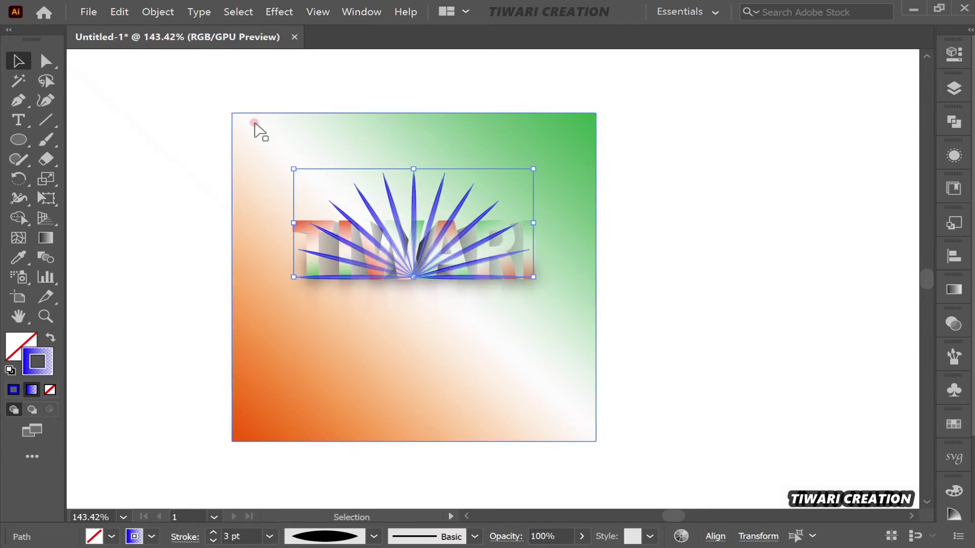
- Undo the move to the baseline and select the rays together with the background square
drag(206, 88, 349, 205)
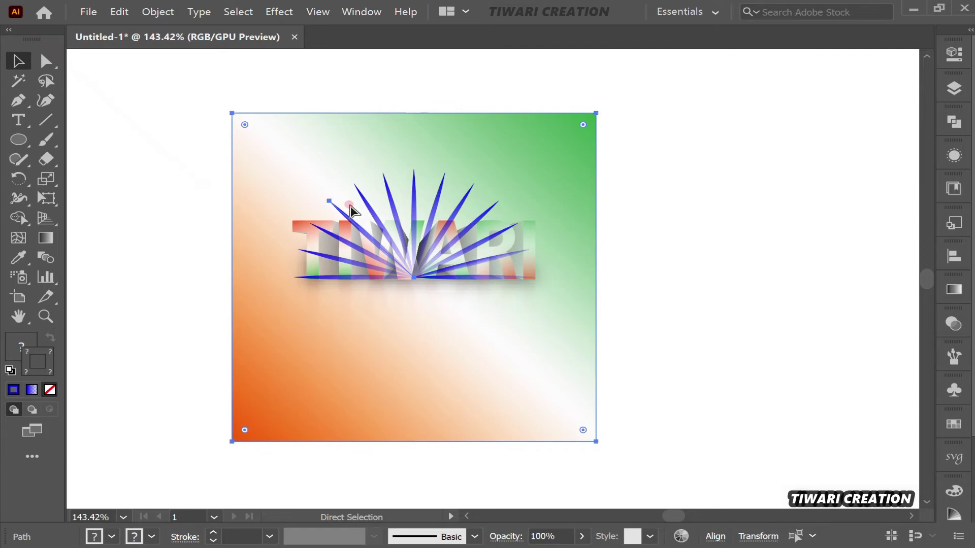
key(ctrl+z)
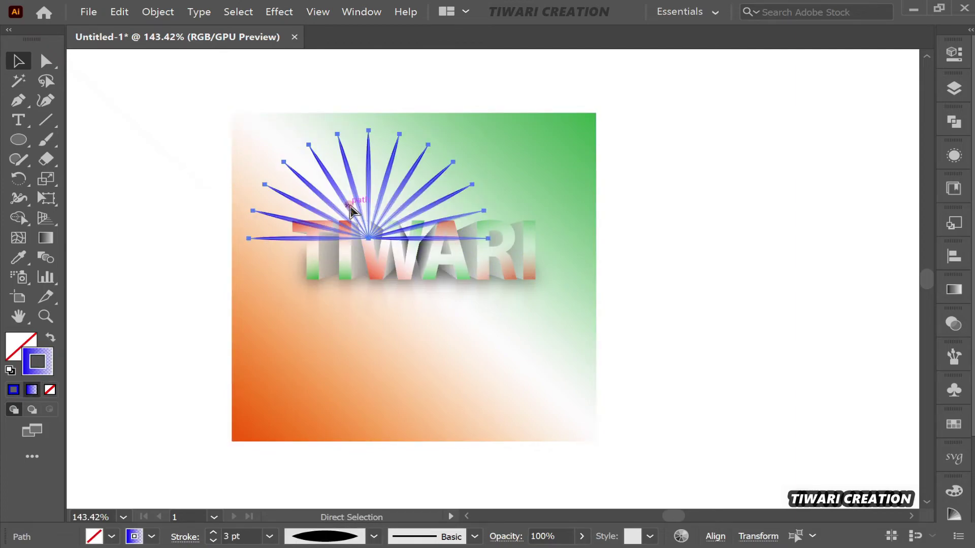
key(ctrl)
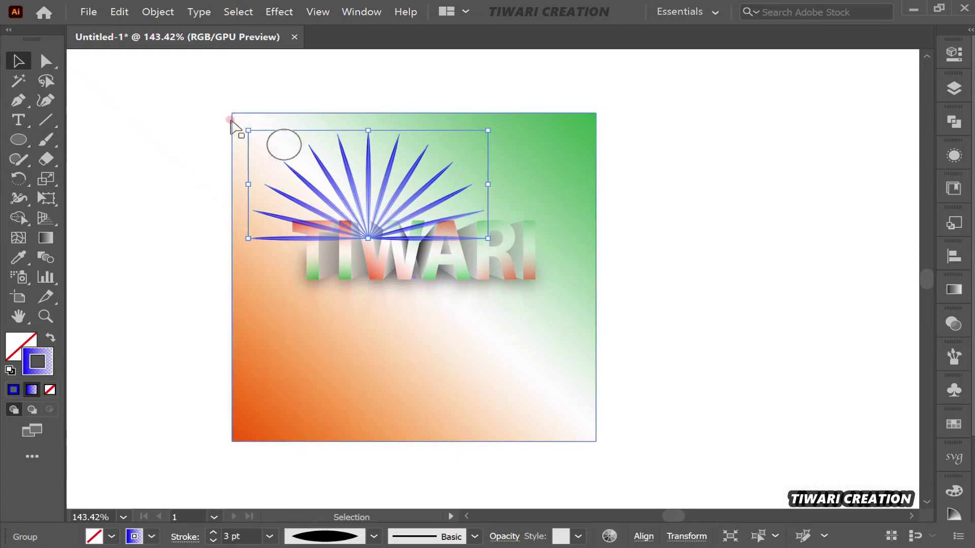
click(253, 120)
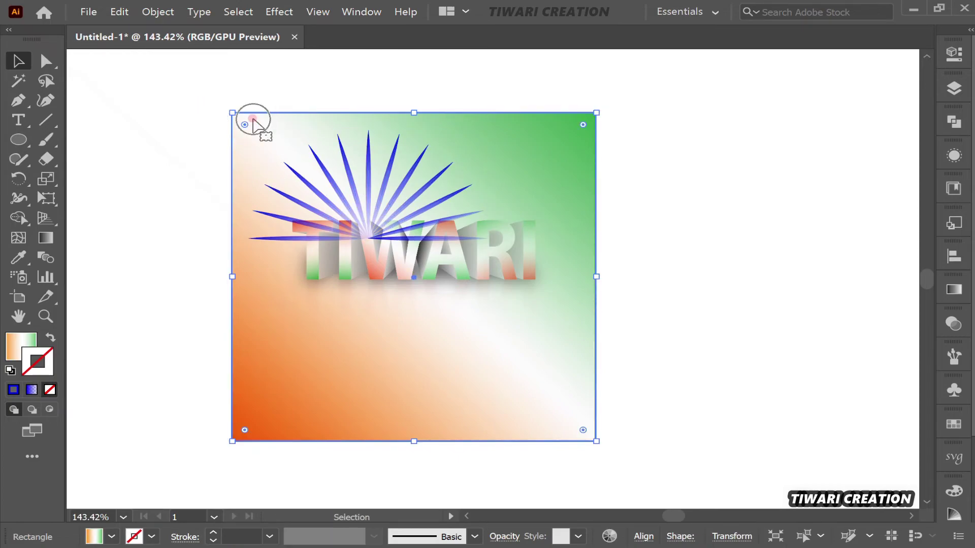
drag(177, 79, 288, 153)
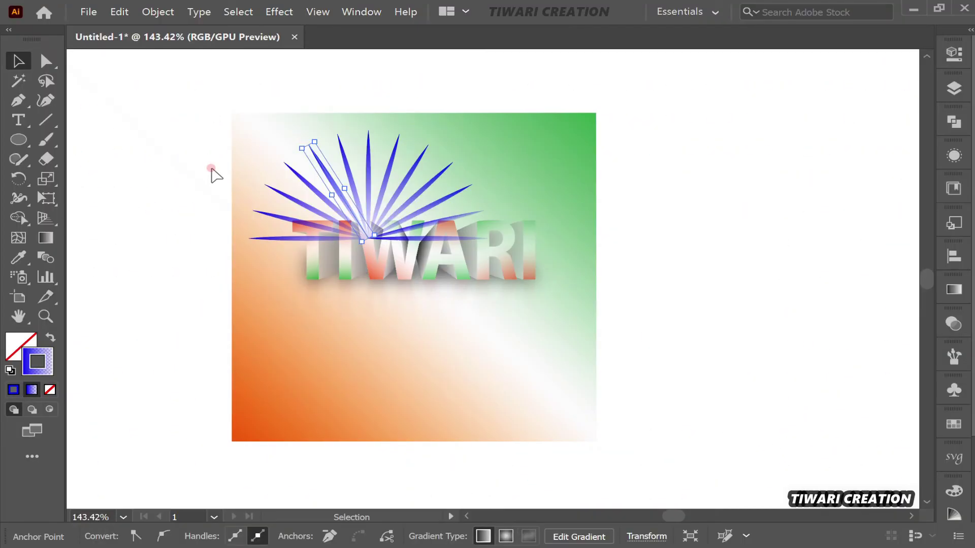
- Move the ray group down onto the TIWARI text and send it behind the letters
click(211, 169)
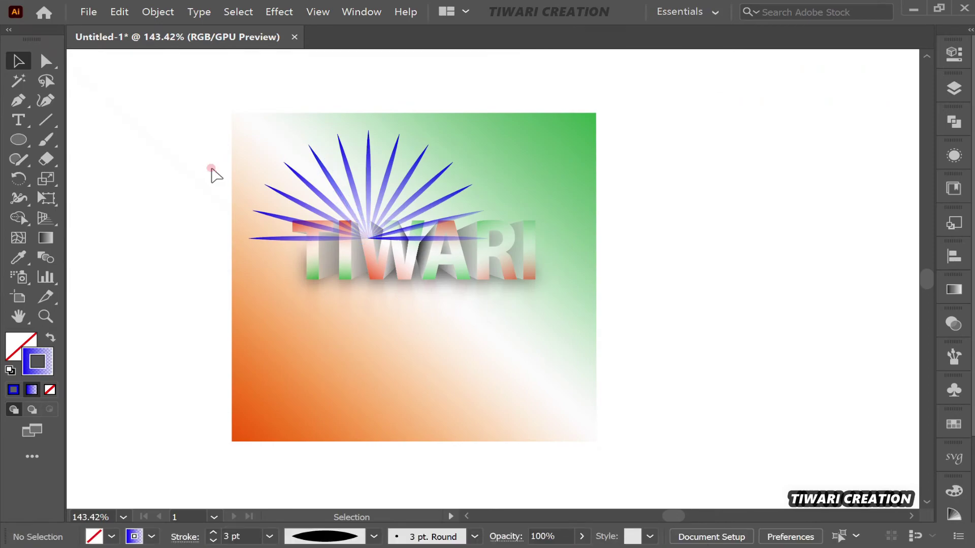
click(369, 222)
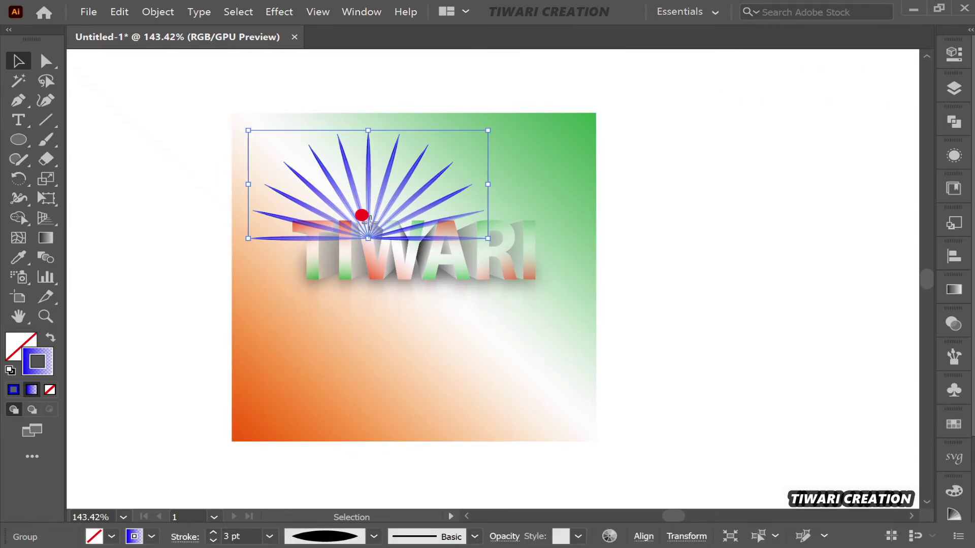
mouse_move(380, 234)
mouse_down()
mouse_move(429, 263)
mouse_move(427, 274)
mouse_up()
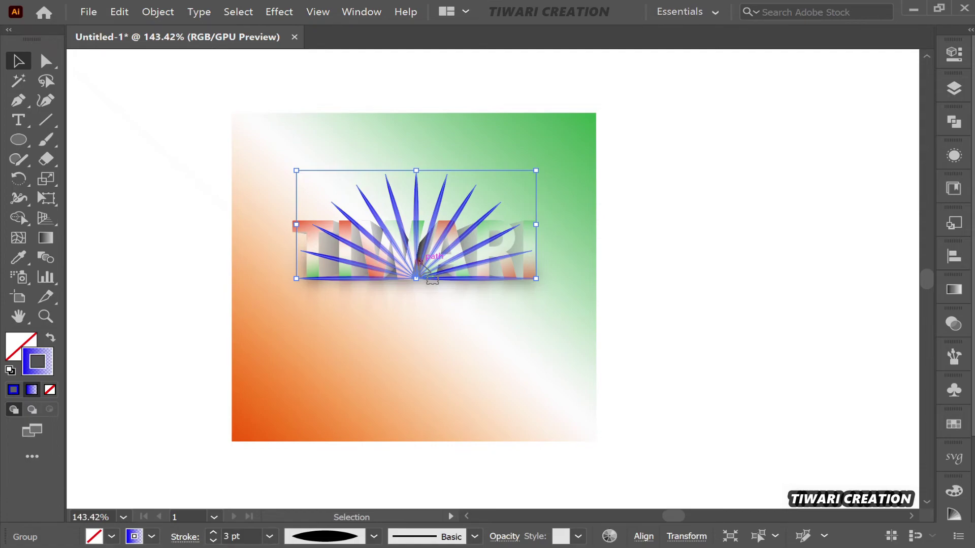
key(ctrl)
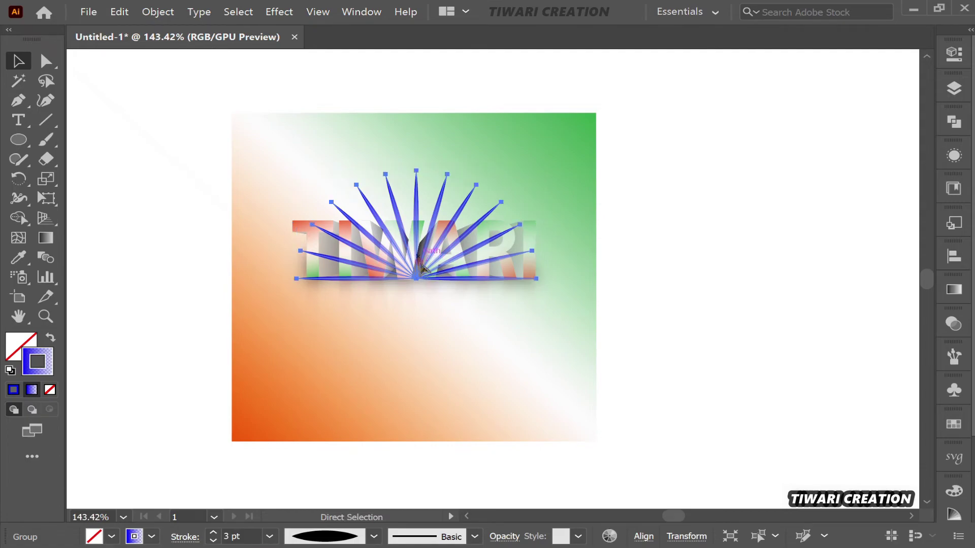
key(ctrl+[)
key(ctrl+[)
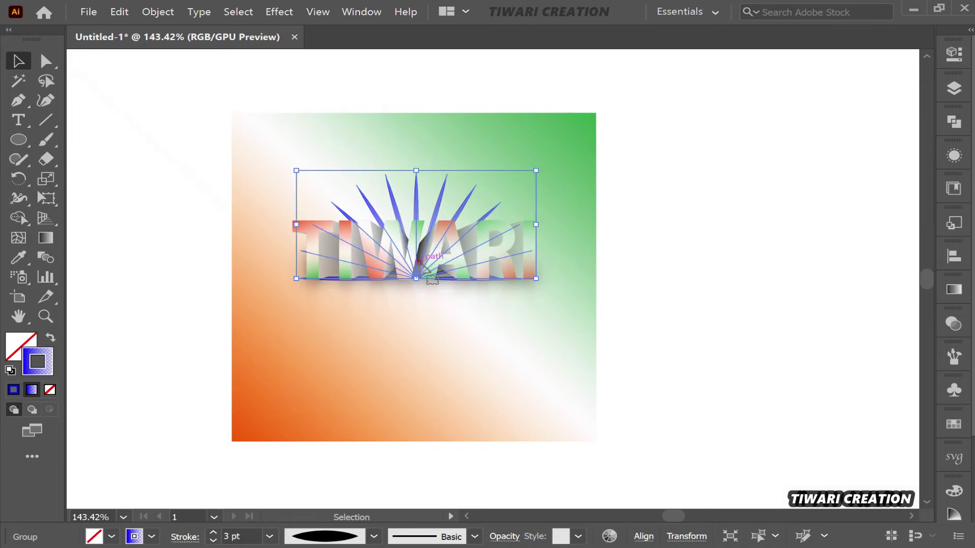
click(643, 228)
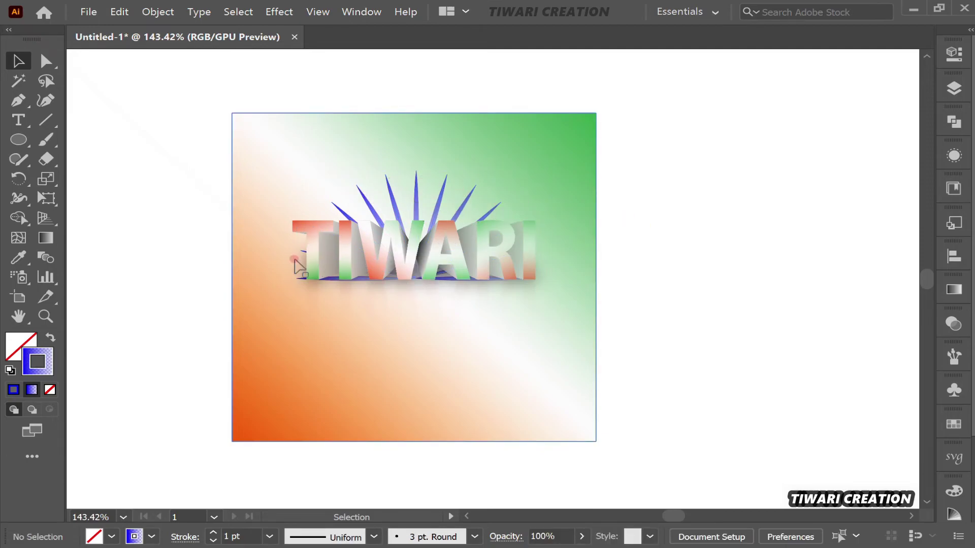
- Undo the trial changes and reposition the spokes centred above TIWARI, then deselect
click(492, 210)
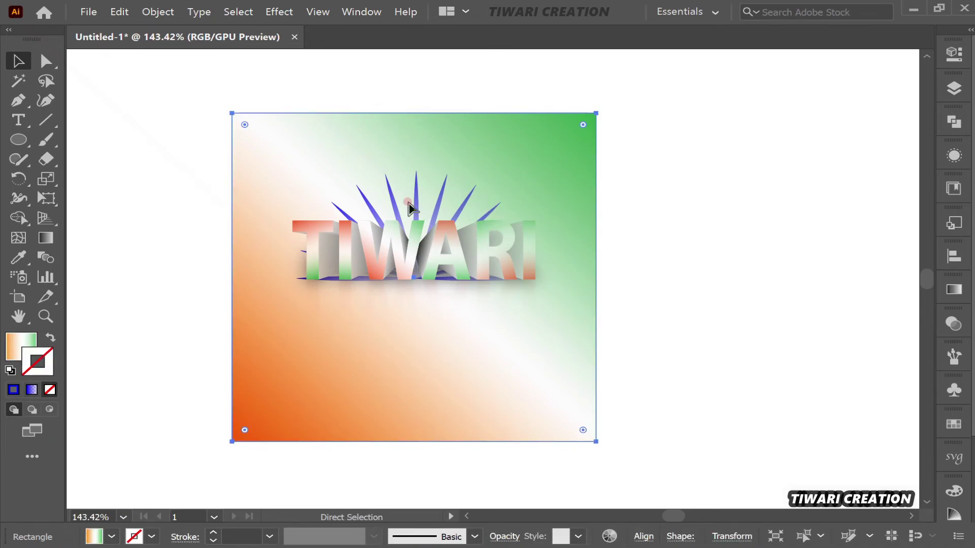
key(ctrl+z)
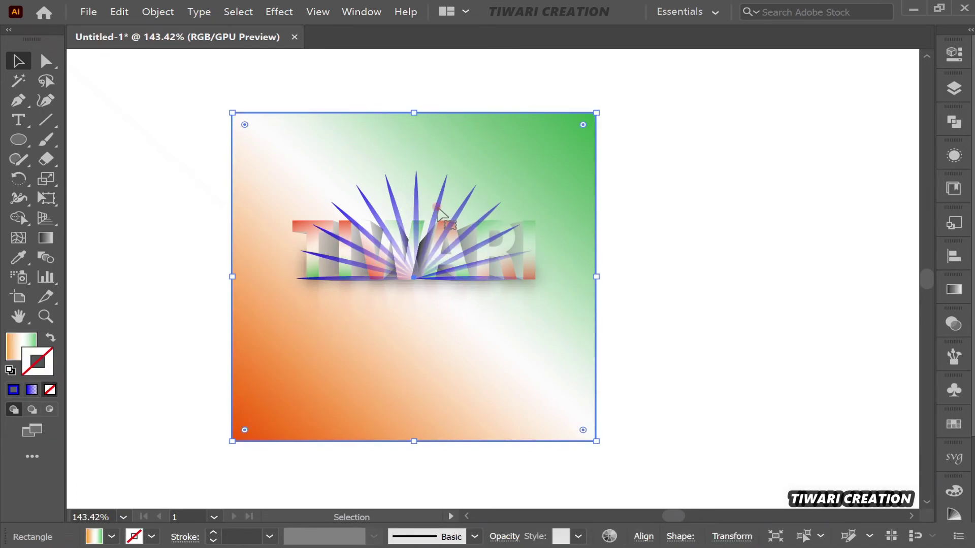
click(736, 185)
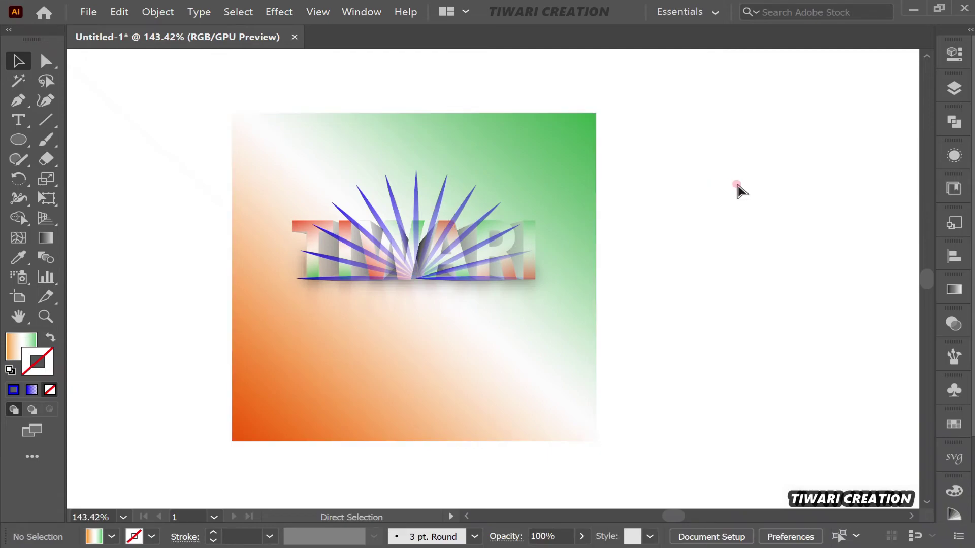
click(462, 202)
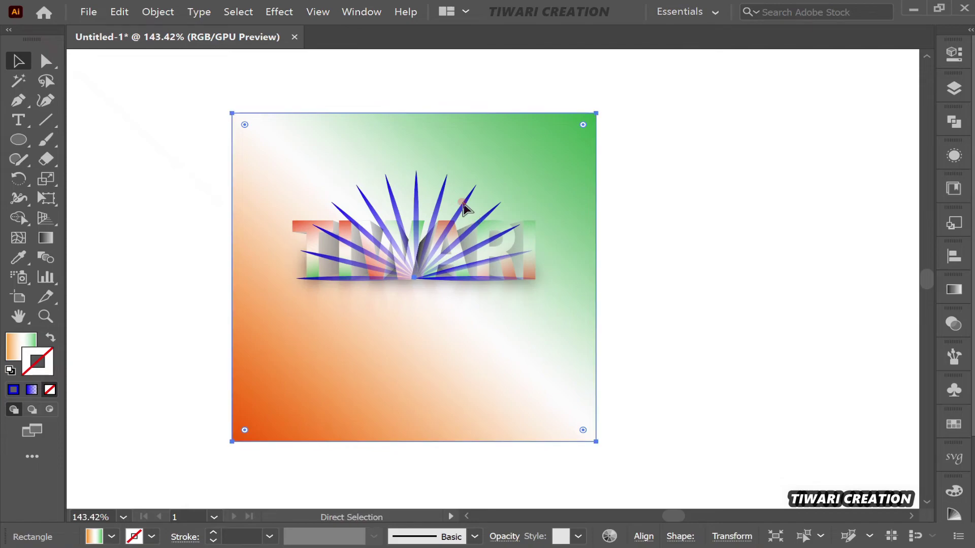
key(ctrl+z)
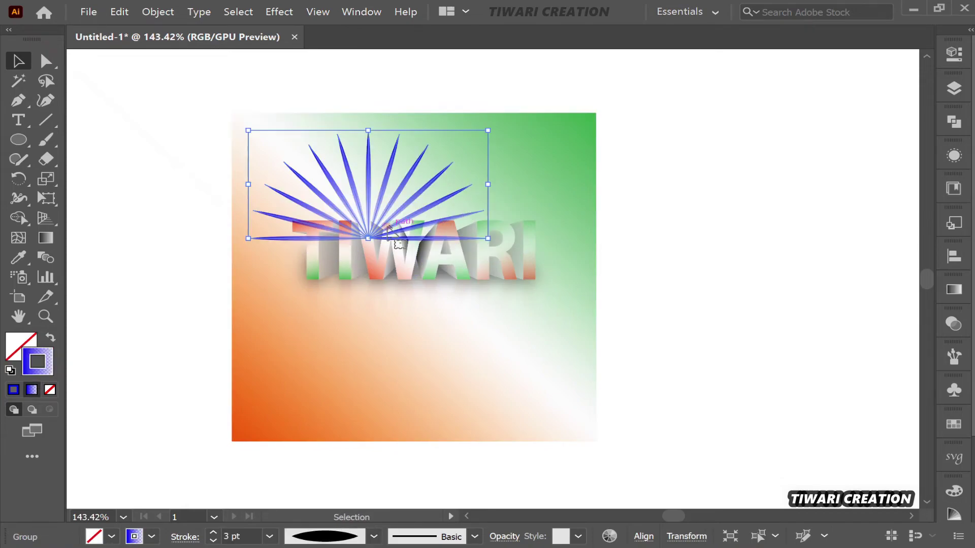
mouse_move(369, 231)
mouse_down()
mouse_move(419, 259)
mouse_move(410, 261)
mouse_up()
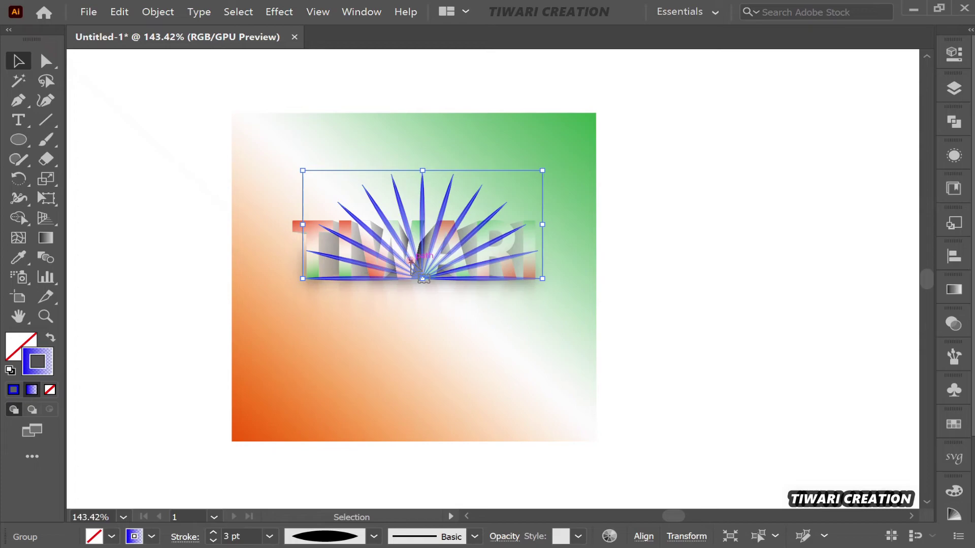
key(ctrl)
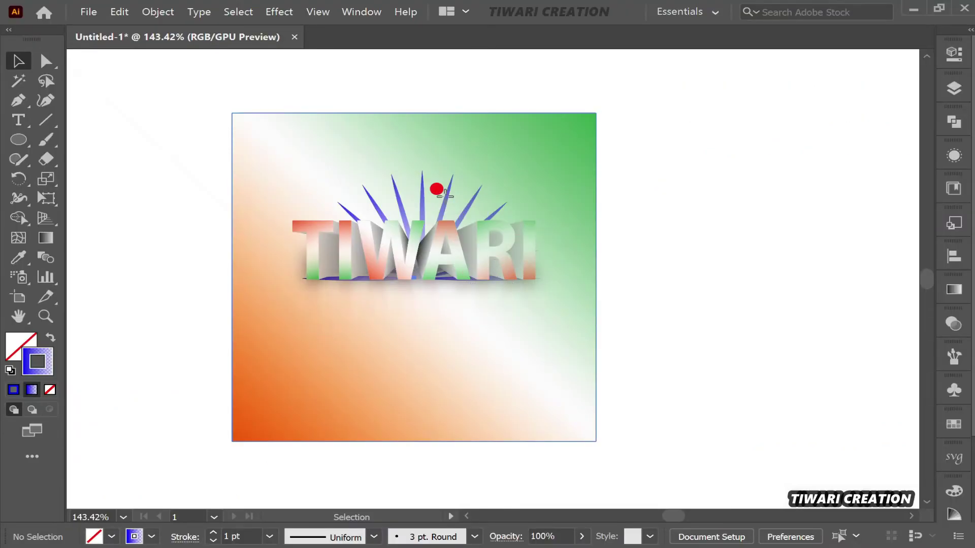
click(436, 192)
click(639, 188)
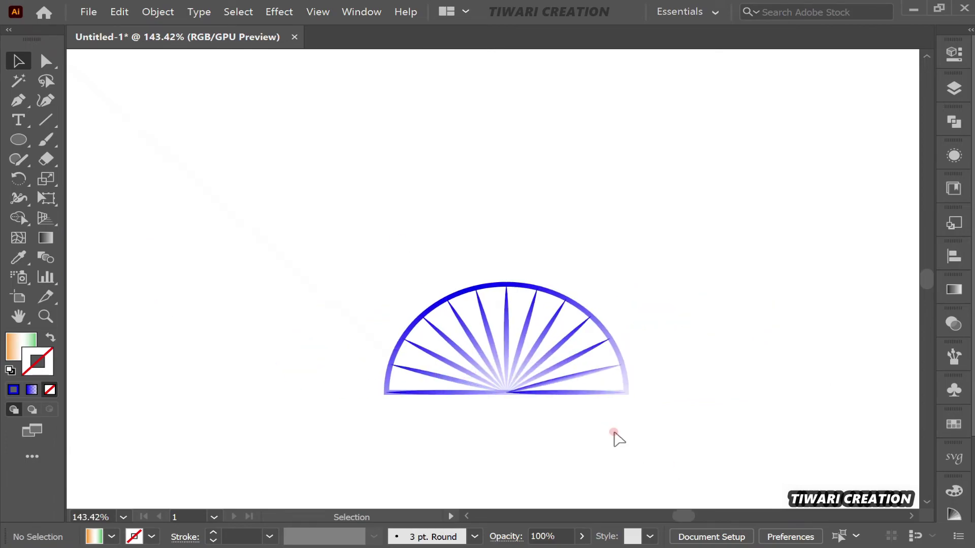
- Add a 180°-rotated copy of the half sunburst below it, then select both halves
drag(300, 272, 669, 451)
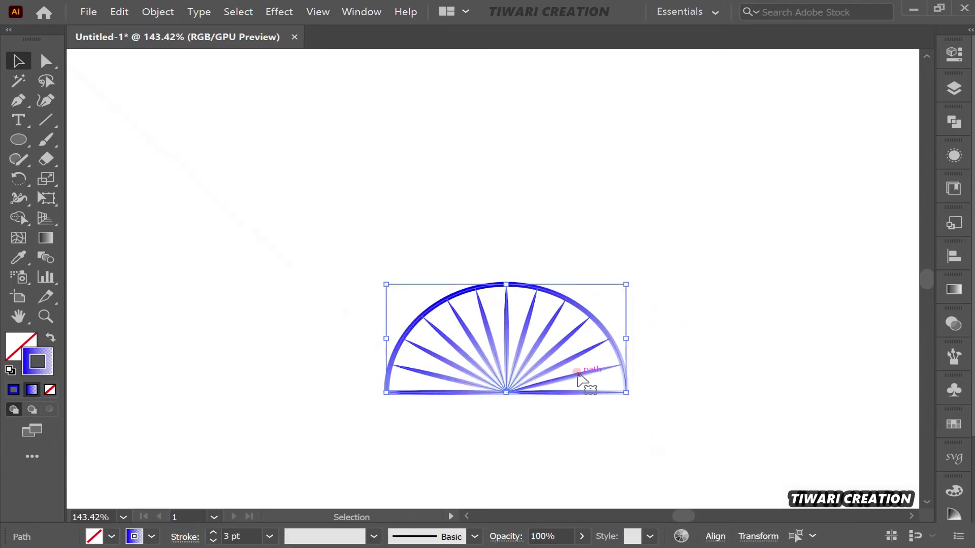
key(Up)
key(Up)
key(Up)
key(Down)
key(Down)
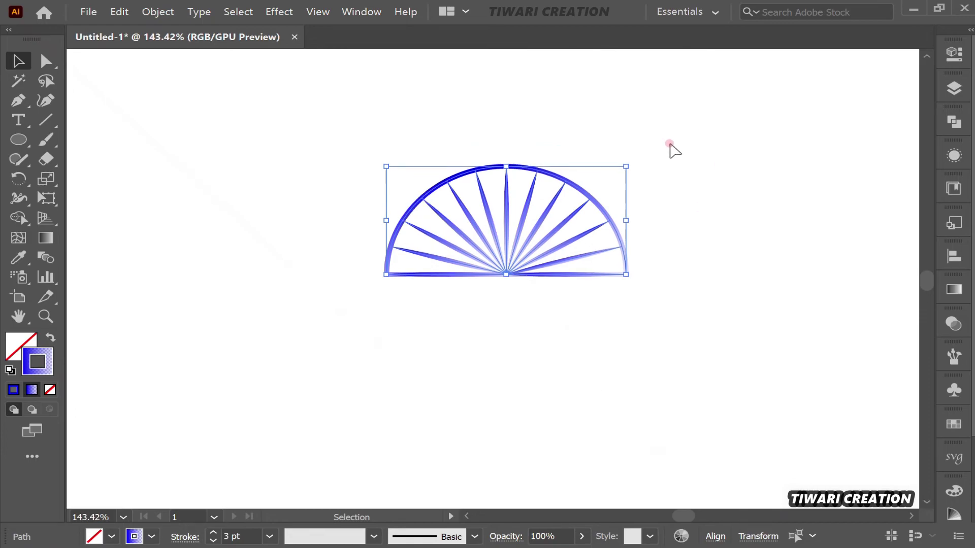
key(a)
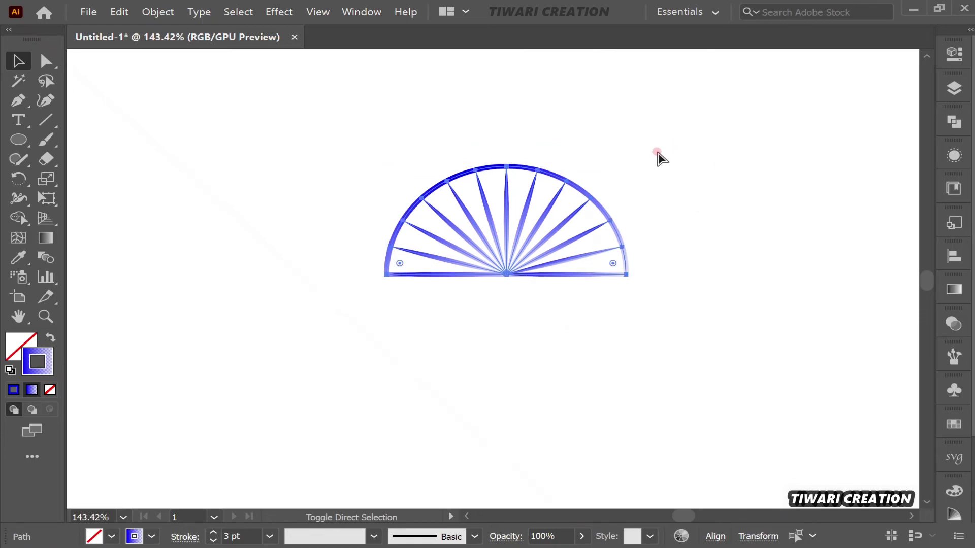
key(v)
mouse_move(629, 156)
mouse_down()
mouse_move(668, 278)
mouse_move(359, 367)
mouse_move(318, 350)
mouse_up()
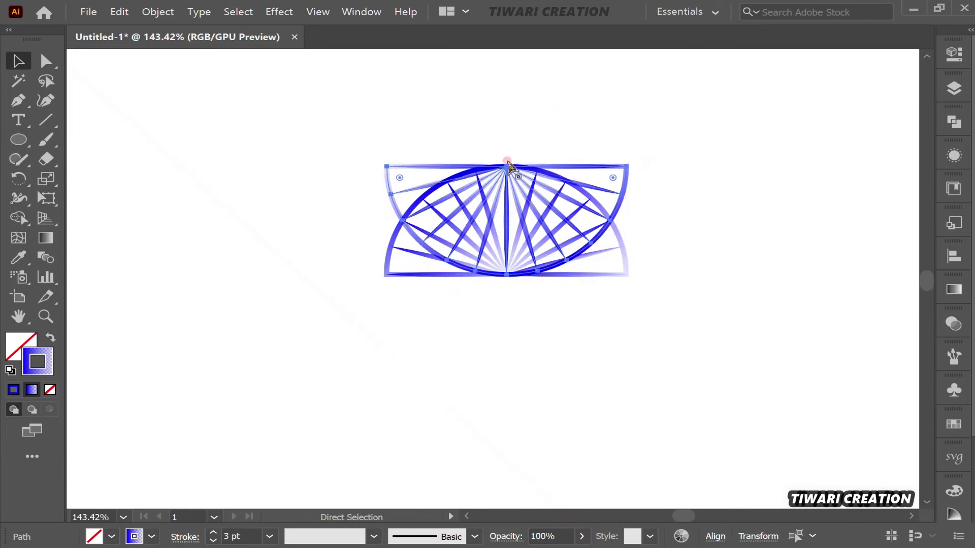
drag(507, 166, 505, 280)
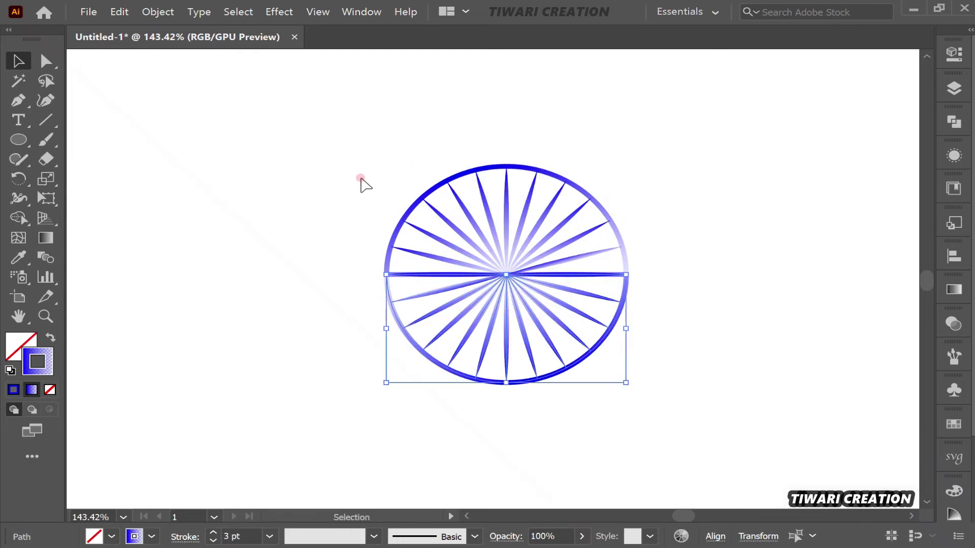
drag(359, 180, 669, 447)
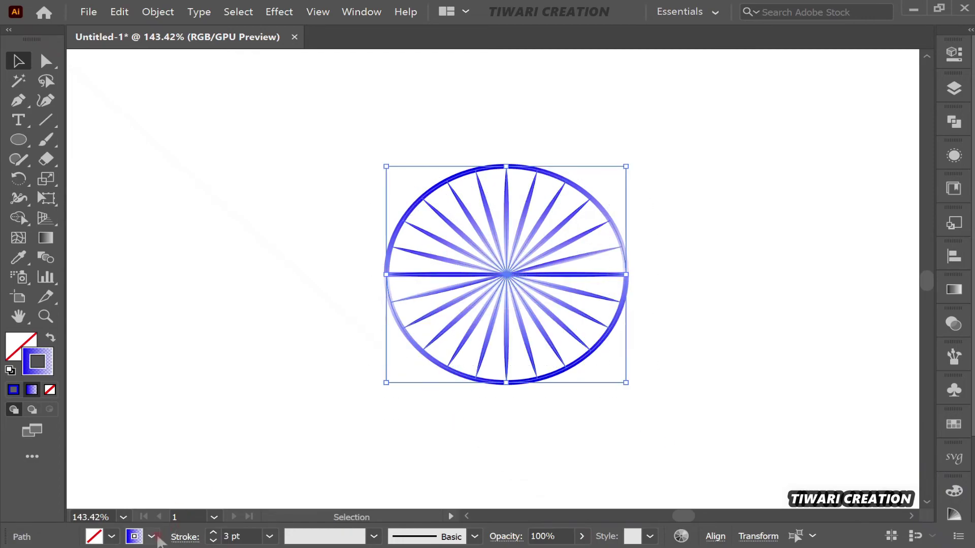
- Try a solid blue fill on the wheel, then undo it
click(112, 537)
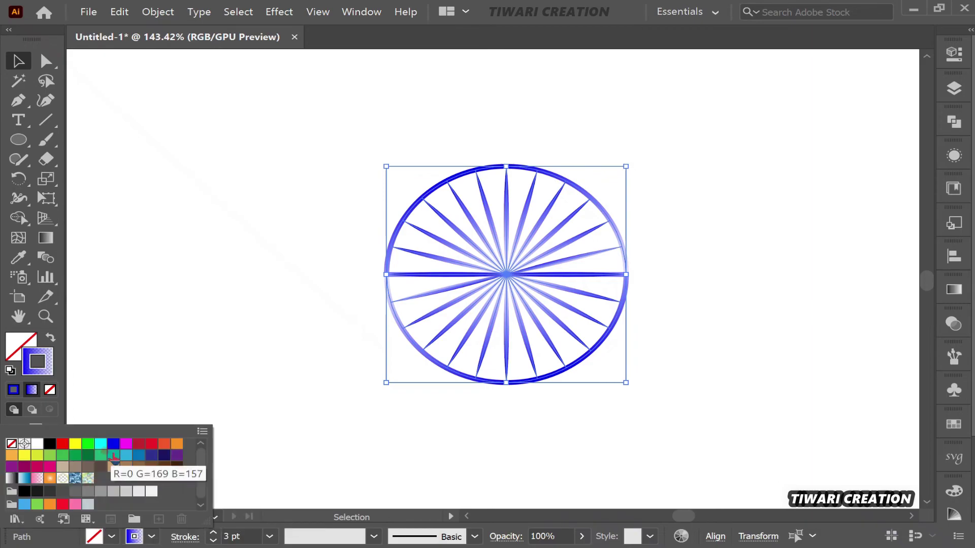
click(113, 444)
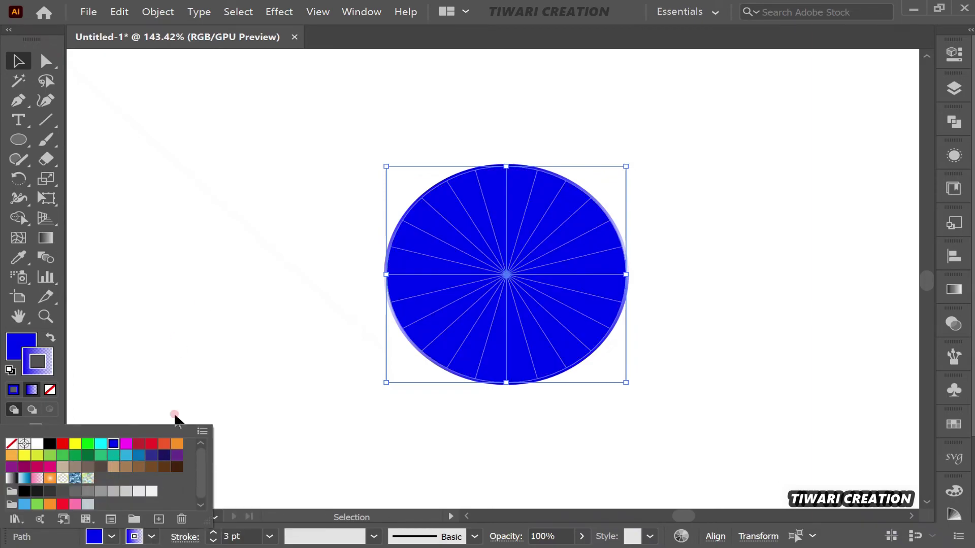
key(Escape)
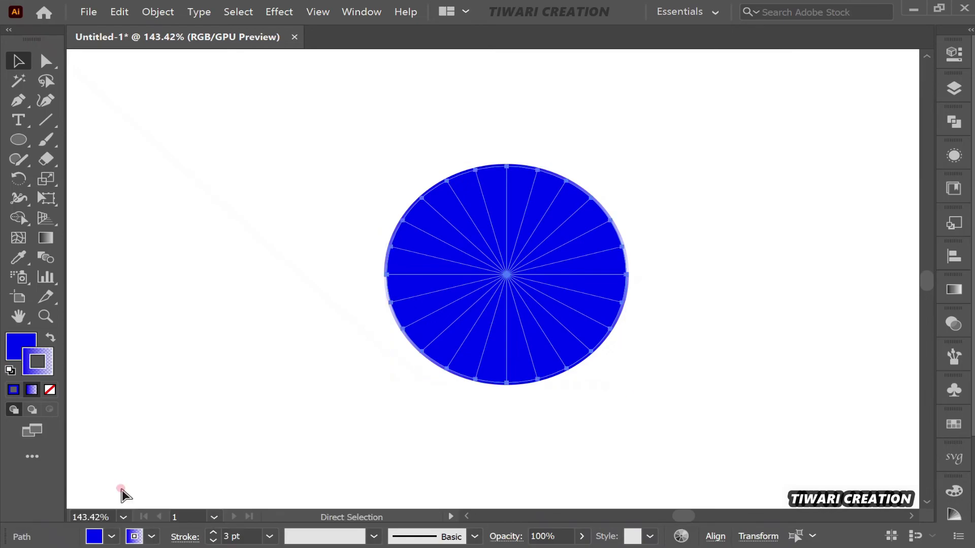
key(ctrl+z)
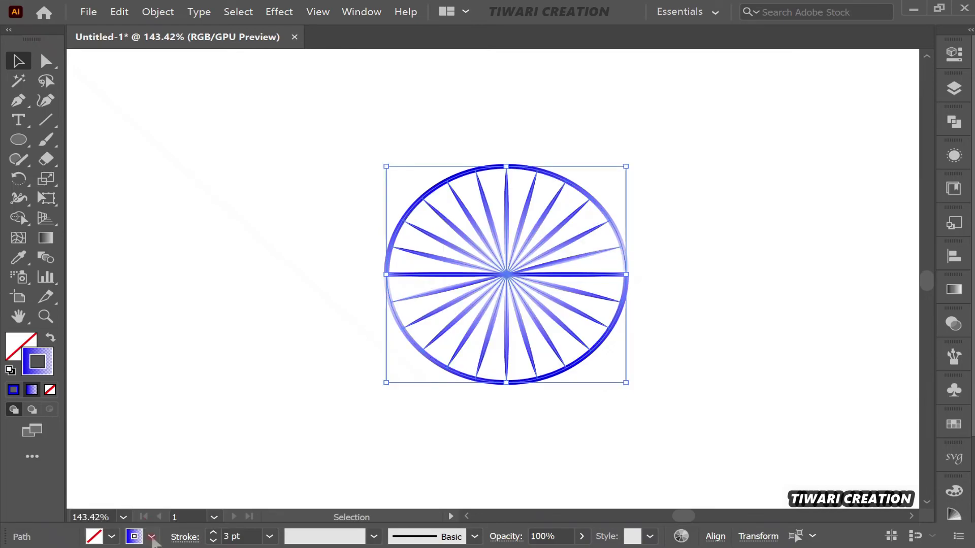
- Set the wheel's stroke colour to solid blue
click(151, 536)
click(113, 445)
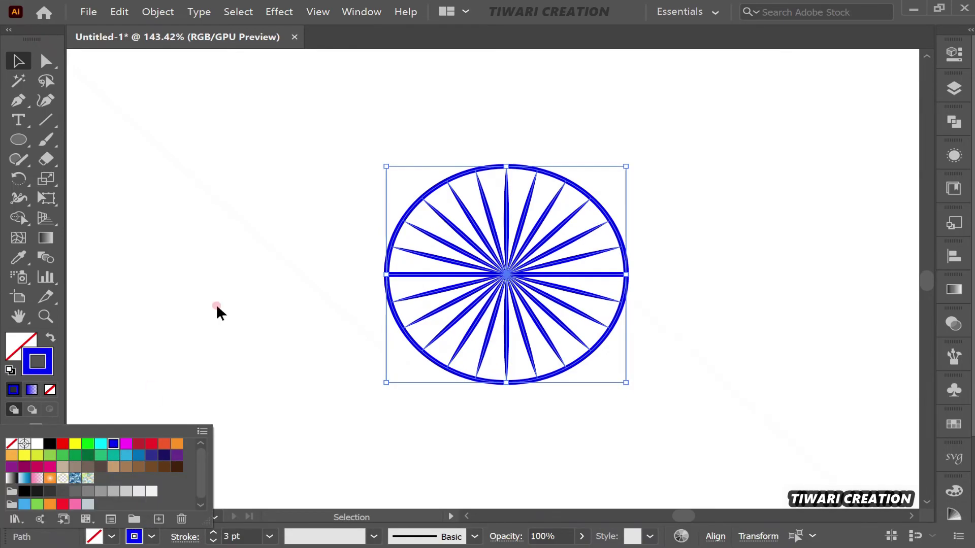
click(218, 304)
- Move the wheel onto the artboard over the TIWARI text and enlarge it around its centre
scroll(219, 307, left, 5)
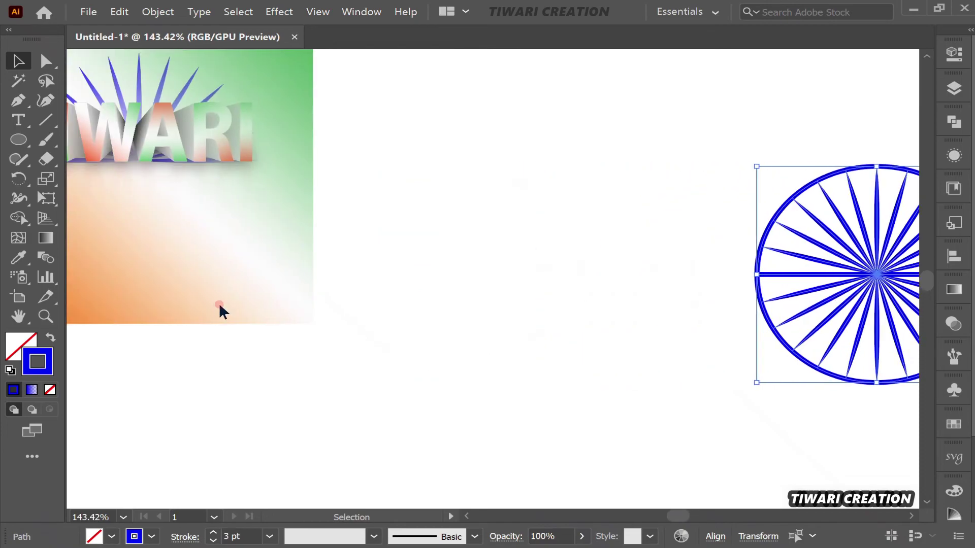
scroll(220, 307, left, 4)
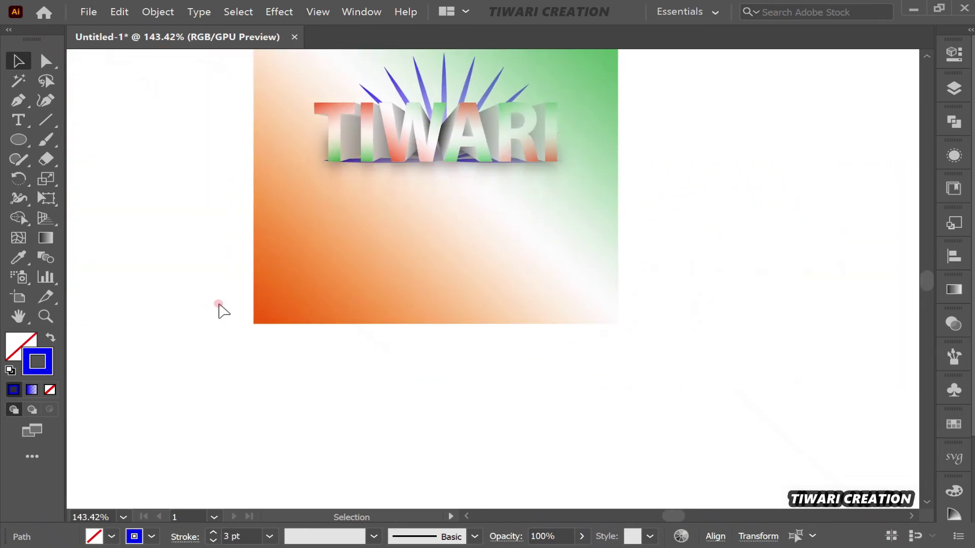
key(shift+Left)
key(shift+Left)
key(shift+Left)
key(shift+Left)
key(shift+Left)
key(shift+Left)
scroll(219, 304, up, 4)
scroll(219, 303, down, 2)
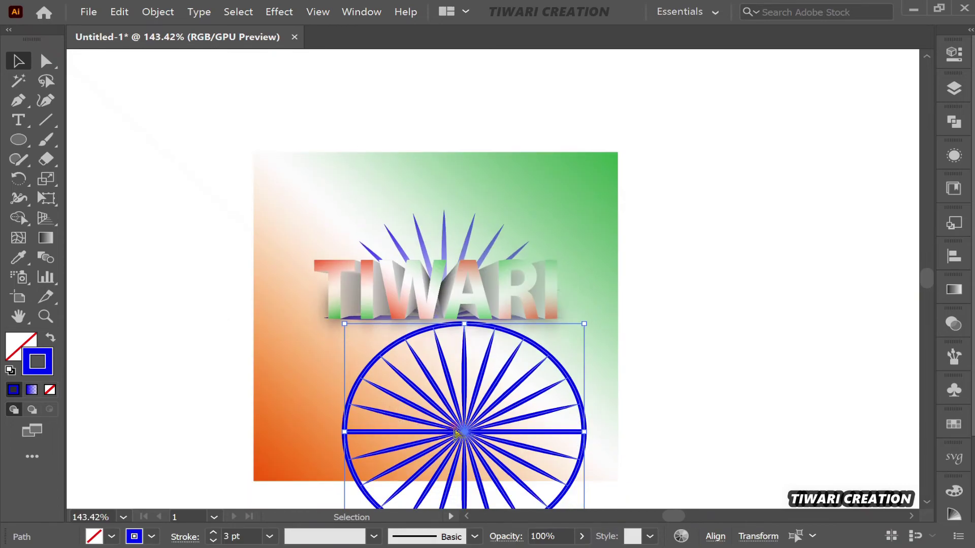
key(a)
click(461, 406)
drag(470, 415, 445, 318)
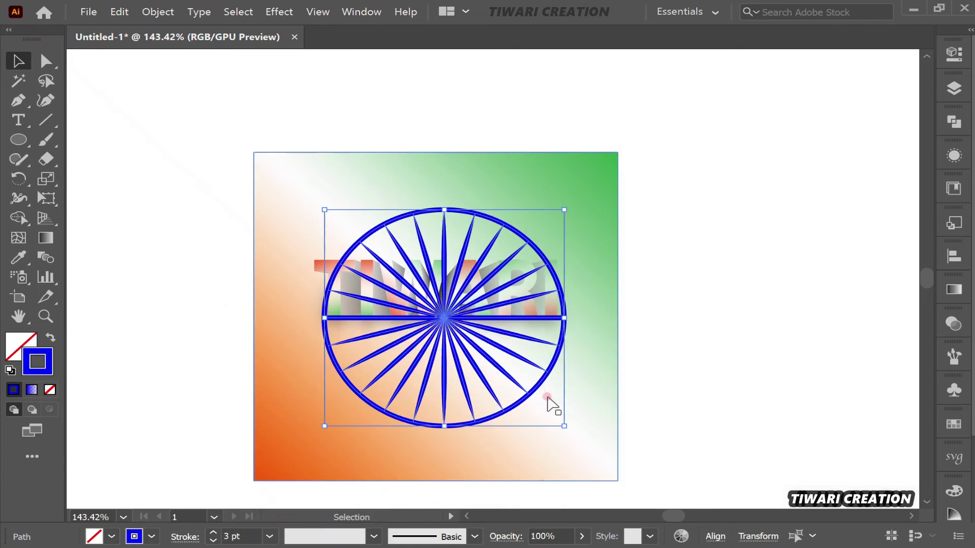
drag(564, 426, 614, 462)
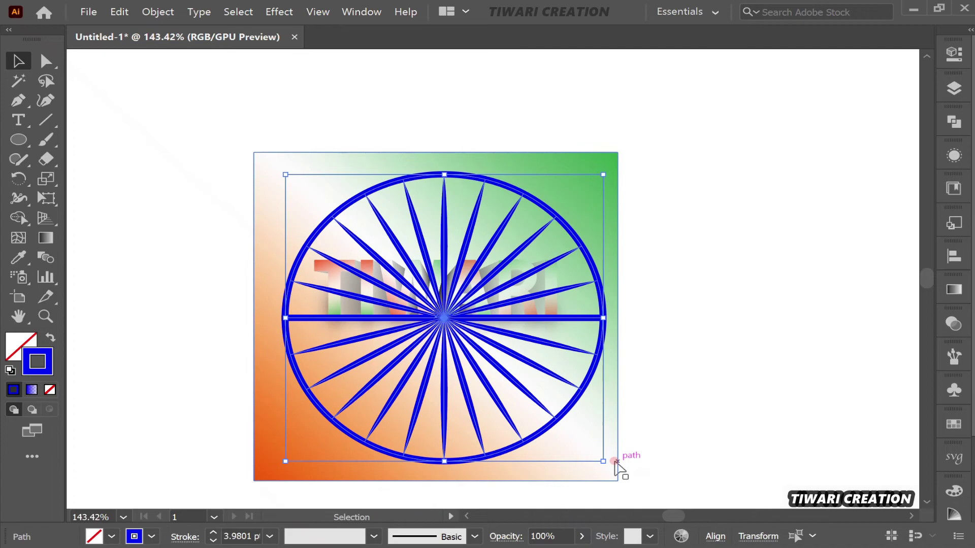
- Send the wheel backward behind the TIWARI text with Ctrl+[
key(a)
key(ctrl+bracketleft)
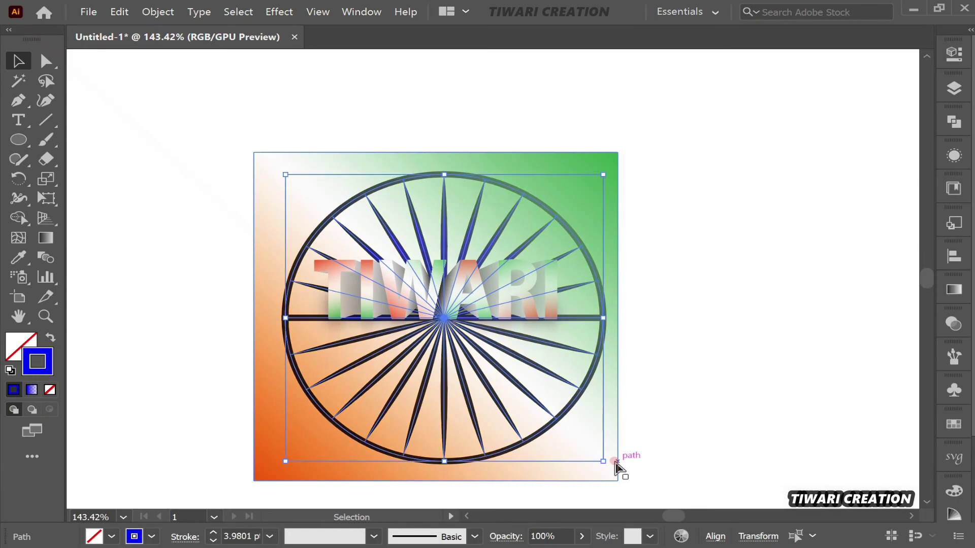
key(v)
- Lower the wheel's opacity from 90% through 63% down to 61%, then deselect it
click(501, 536)
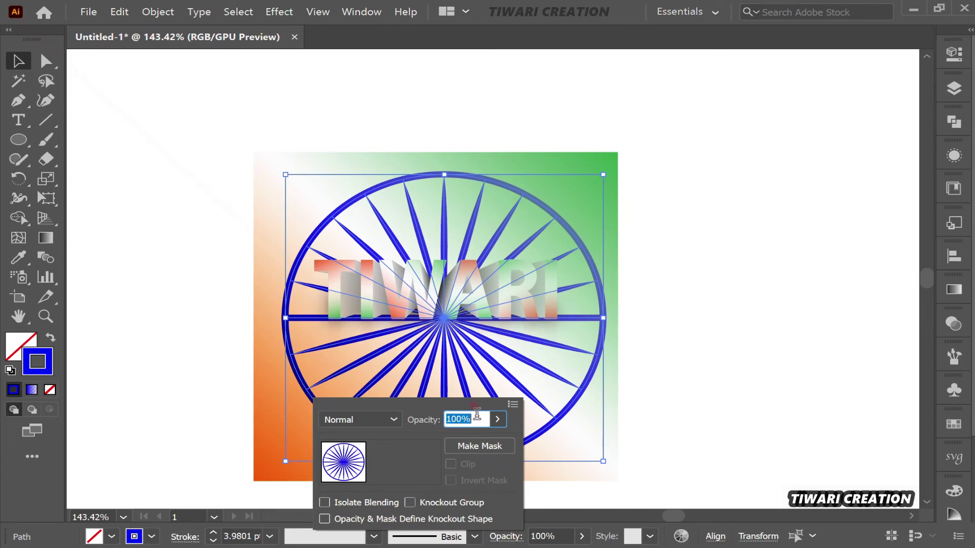
text(90)
key(Return)
text(63)
key(Return)
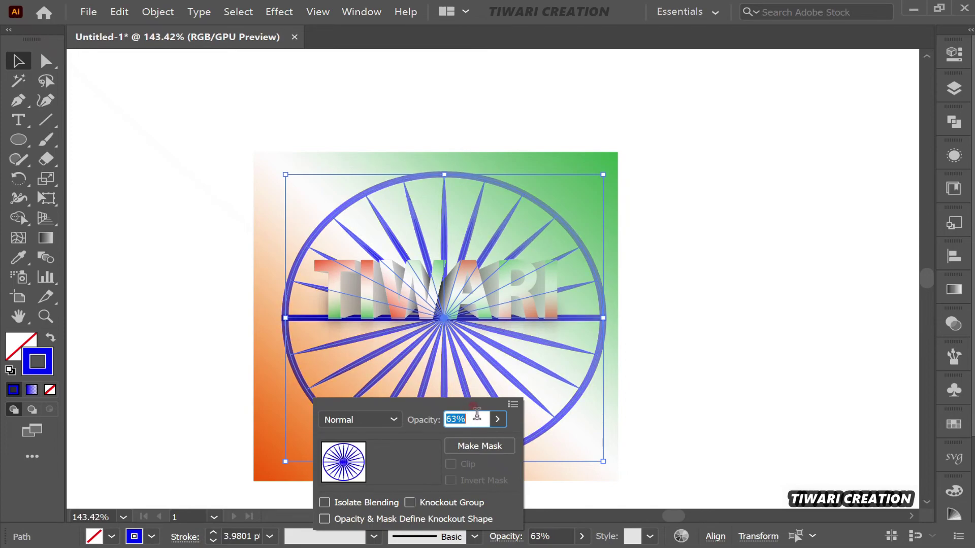
key(Down)
key(Down)
key(Down)
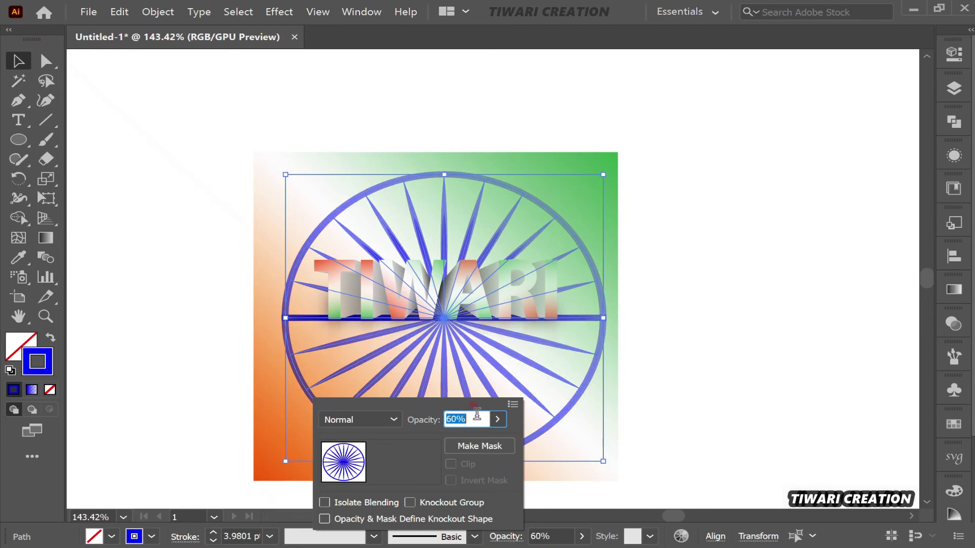
key(Down)
click(700, 392)
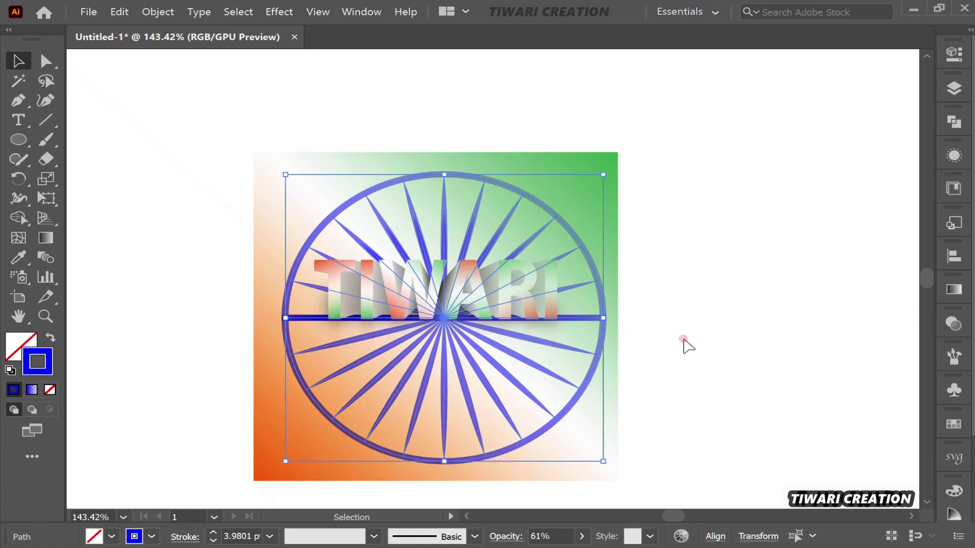
click(685, 301)
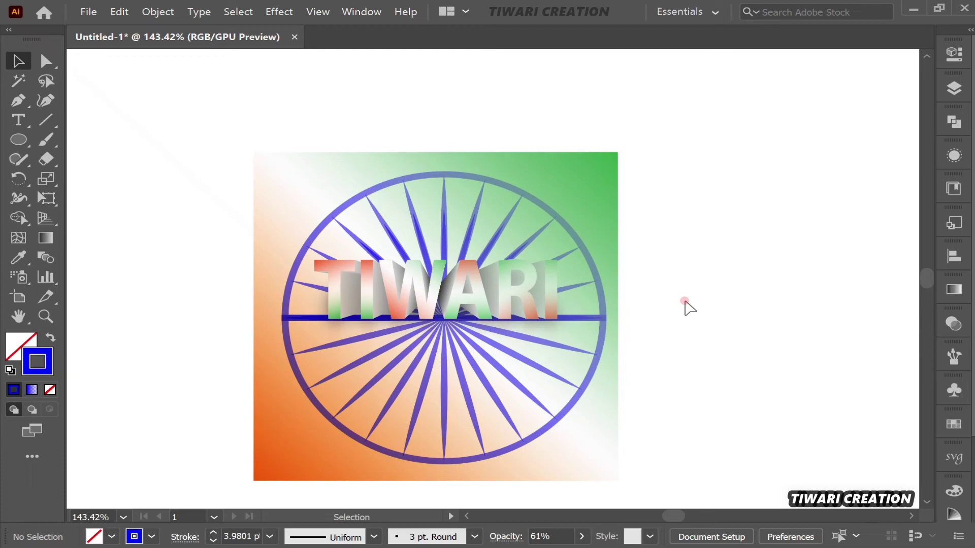
scroll(685, 305, down, 5)
scroll(685, 304, up, 3)
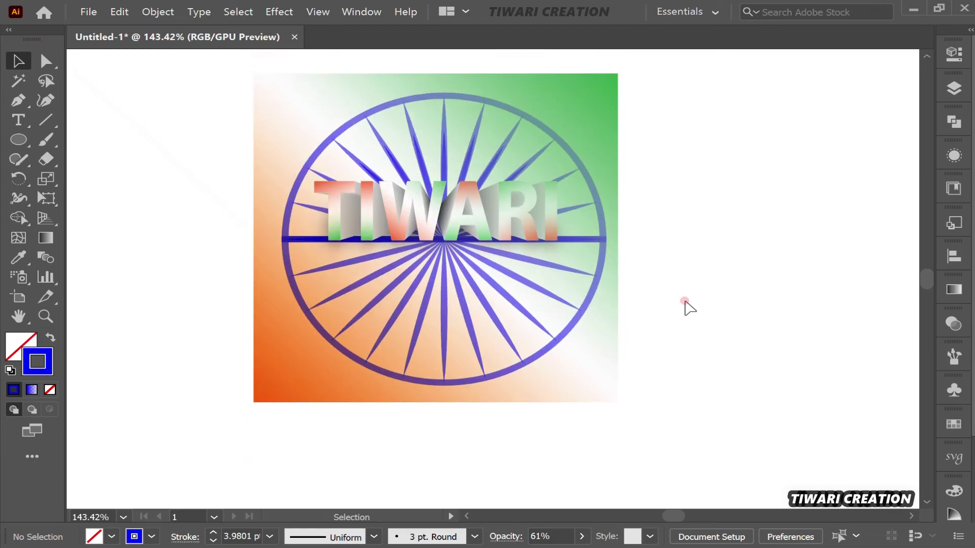
scroll(686, 305, up, 1)
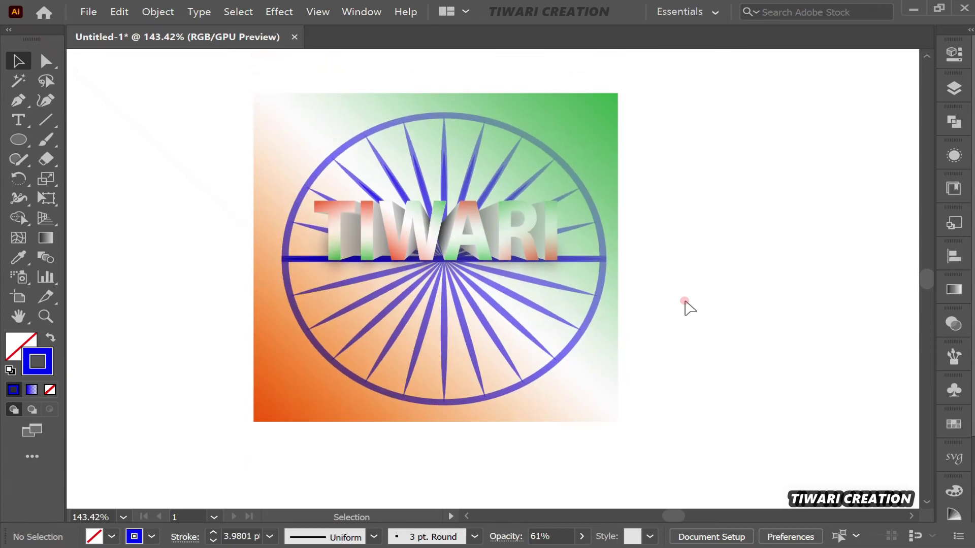
click(298, 259)
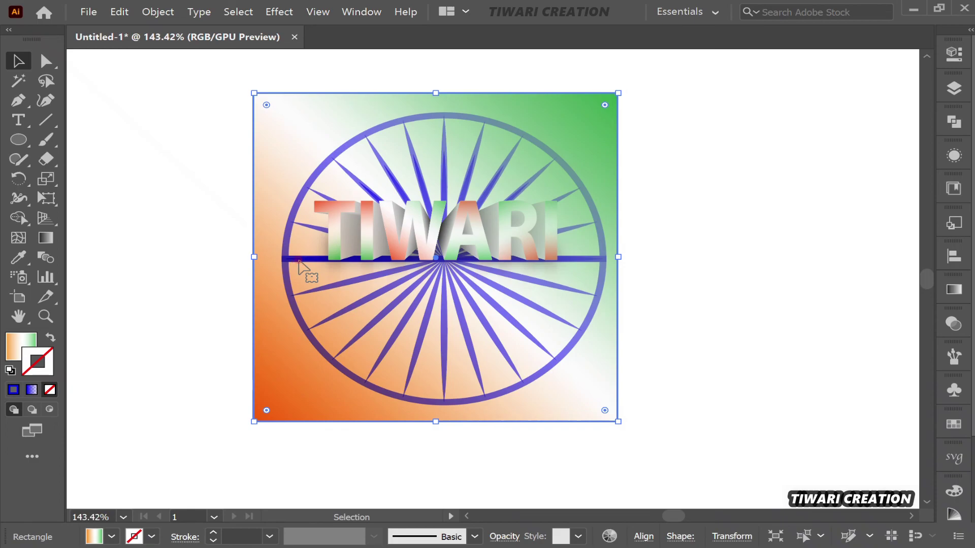
click(694, 310)
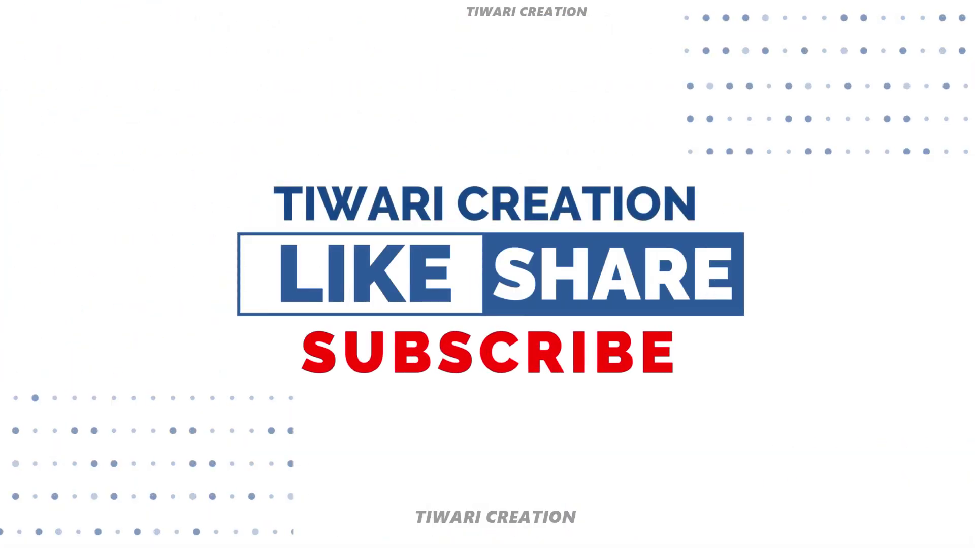
- Zoom out to the whole artboard, then zoom into the letter A to maximum 64000%
key(z)
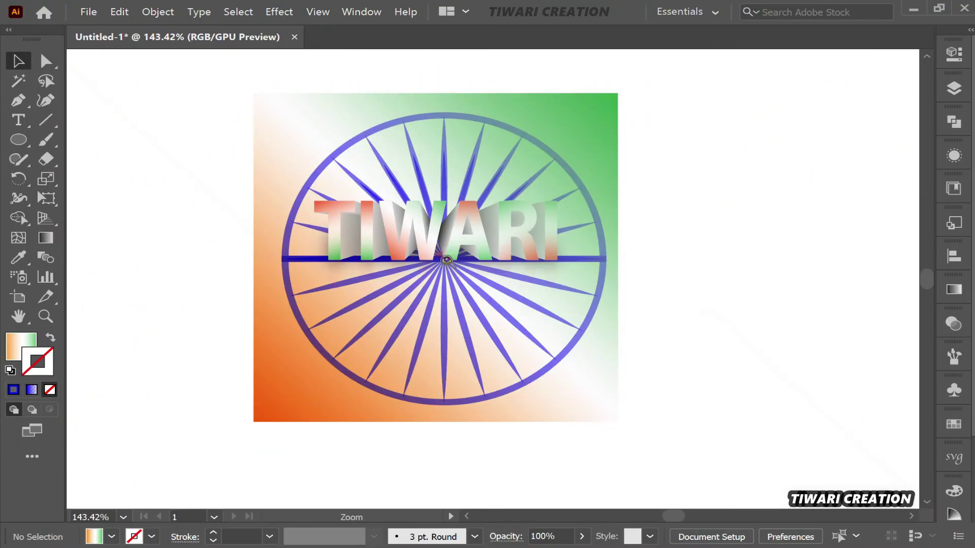
click(446, 261)
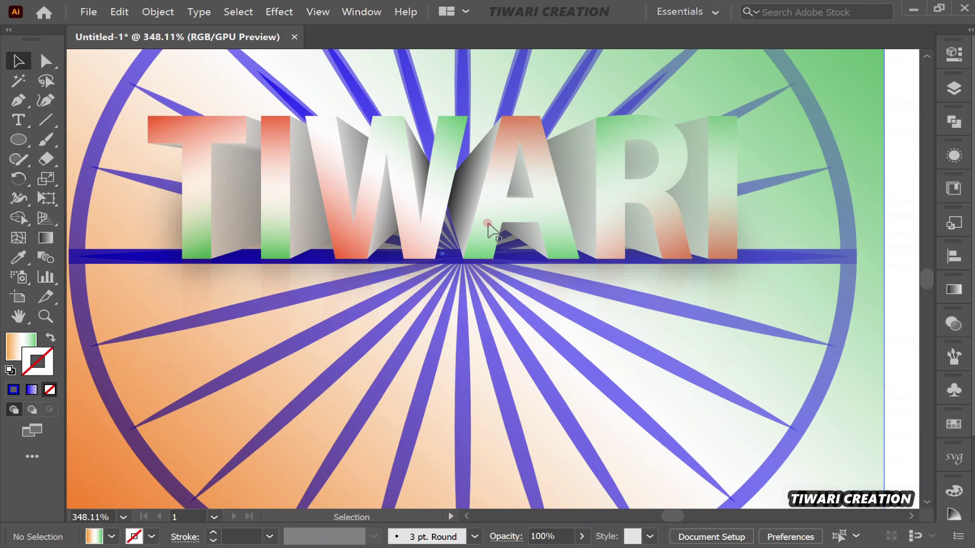
key(ctrl+space)
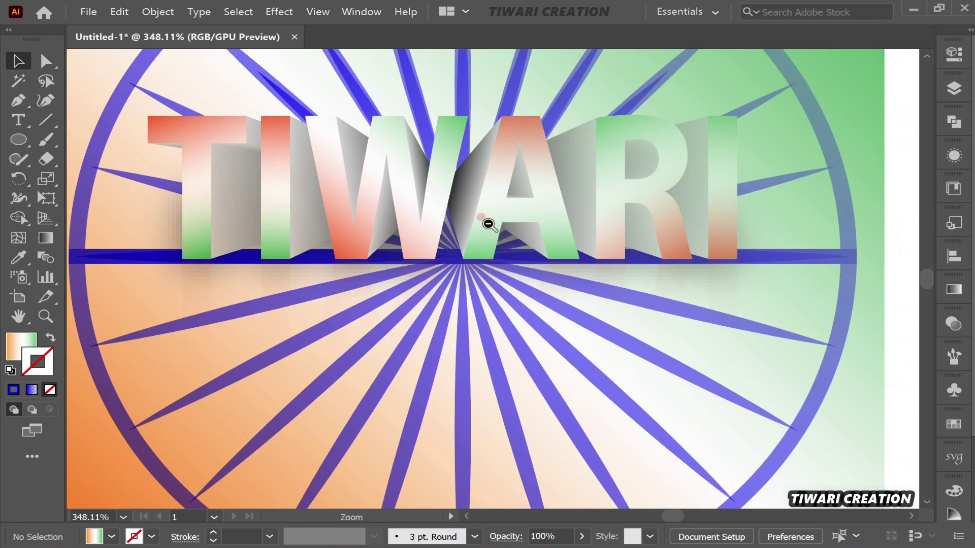
alt+click(489, 224)
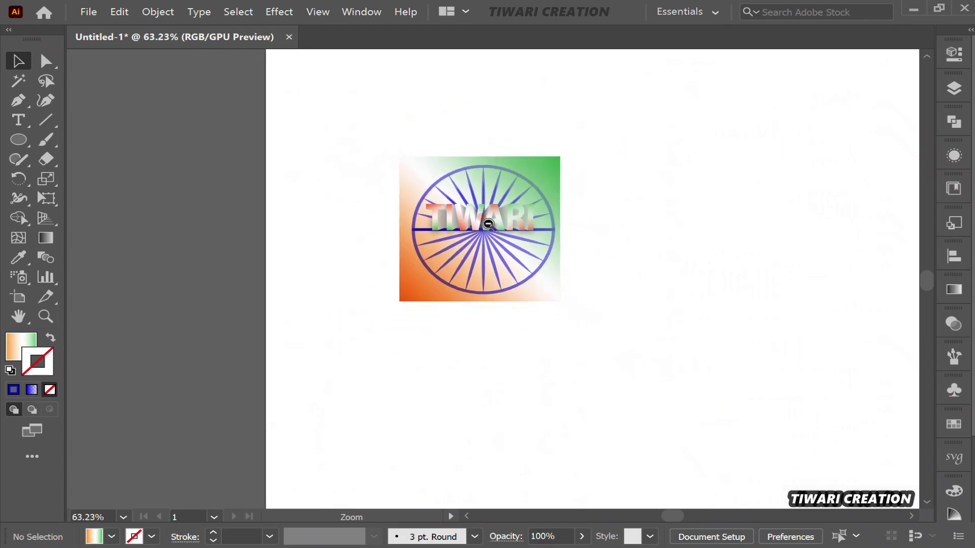
alt+click(489, 224)
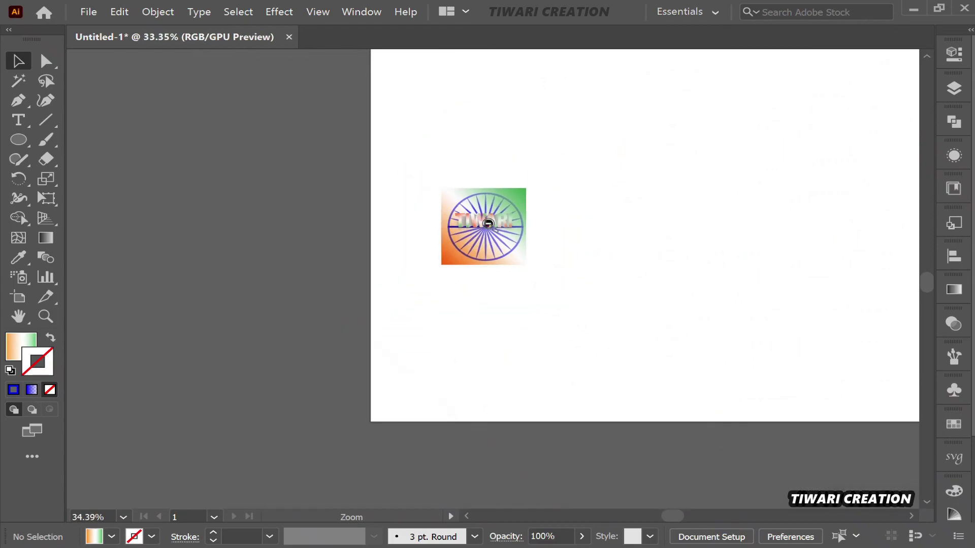
click(488, 223)
click(488, 224)
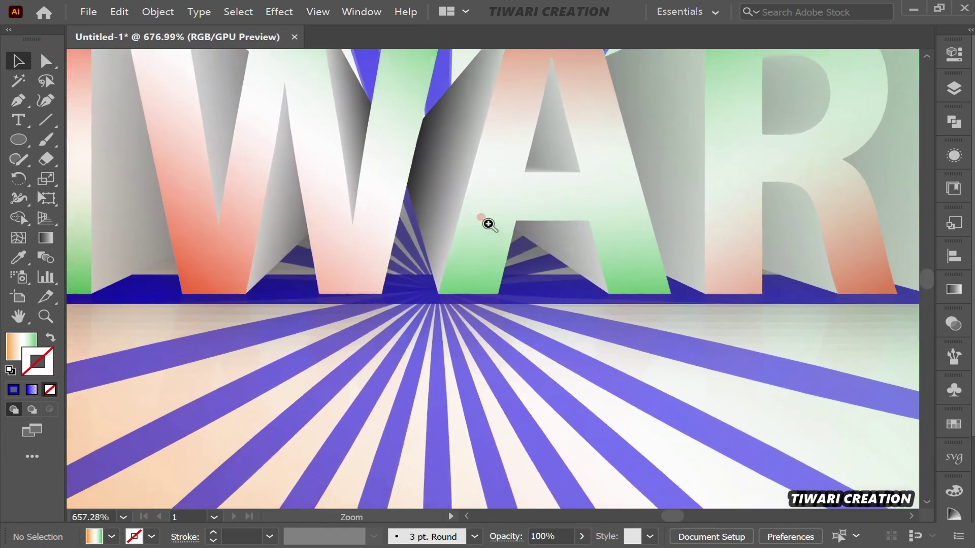
click(488, 224)
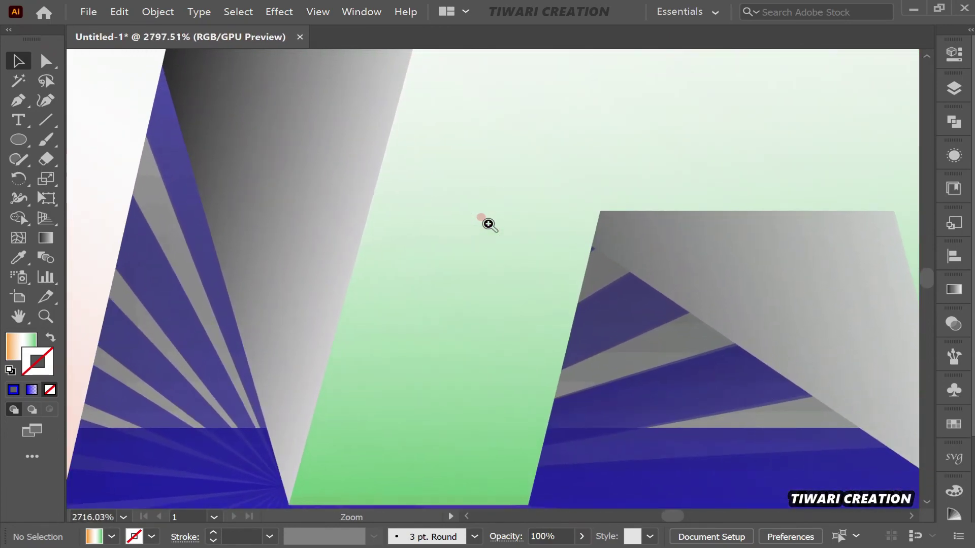
click(489, 224)
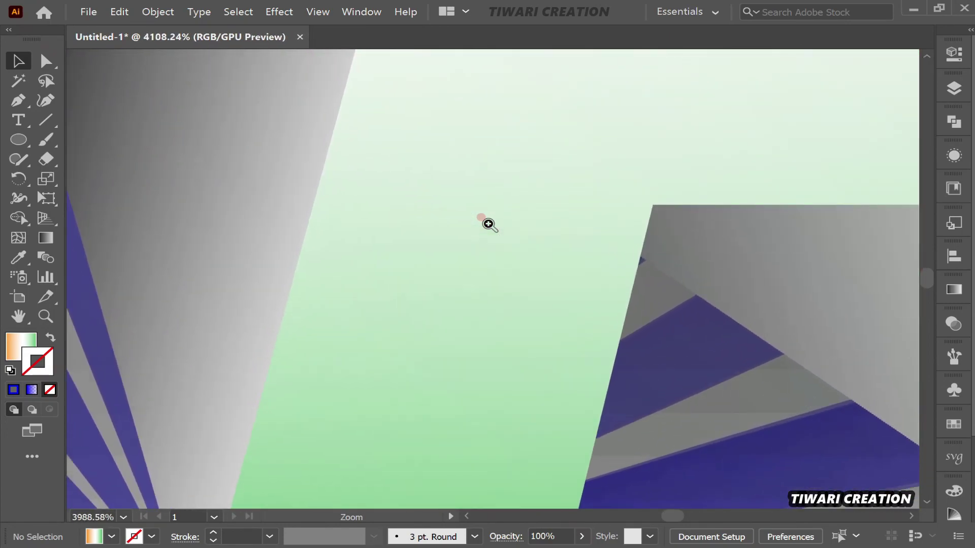
click(489, 224)
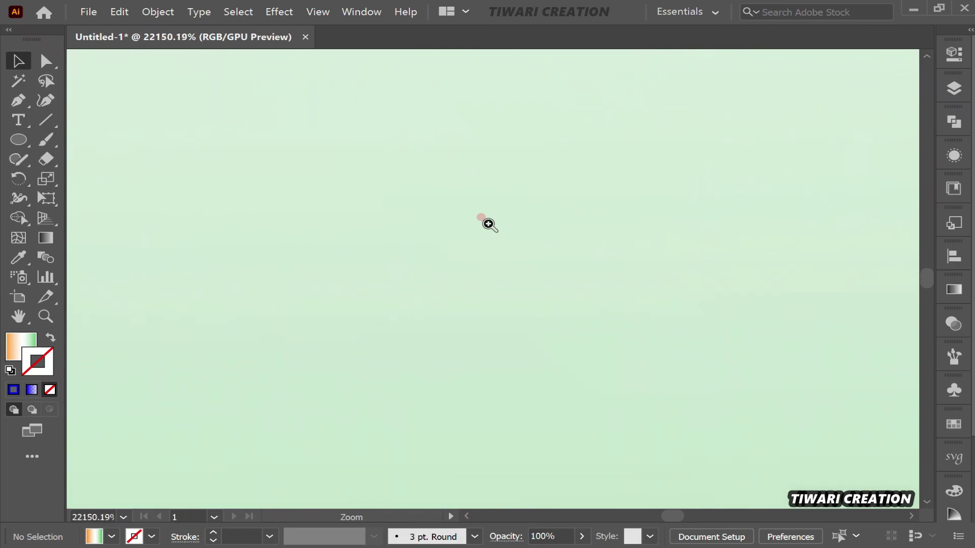
click(489, 223)
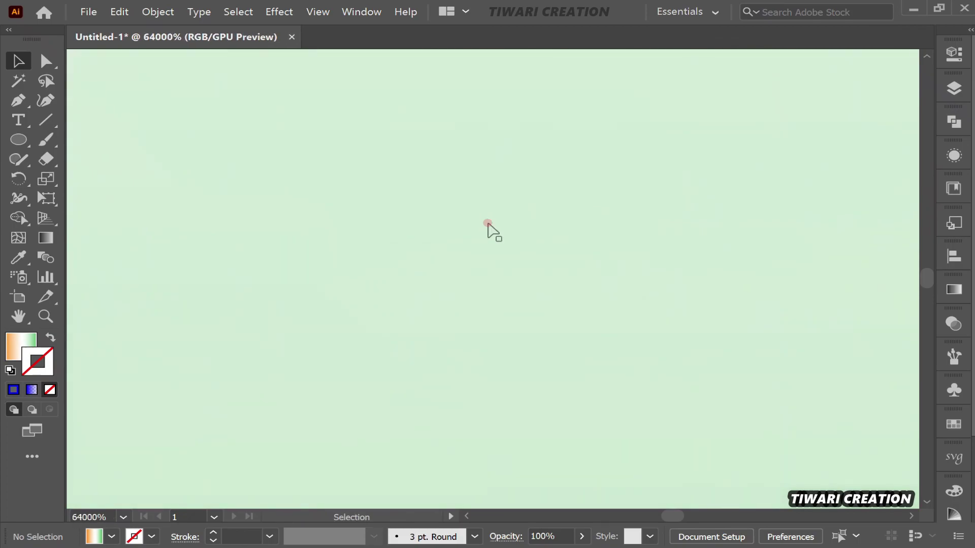